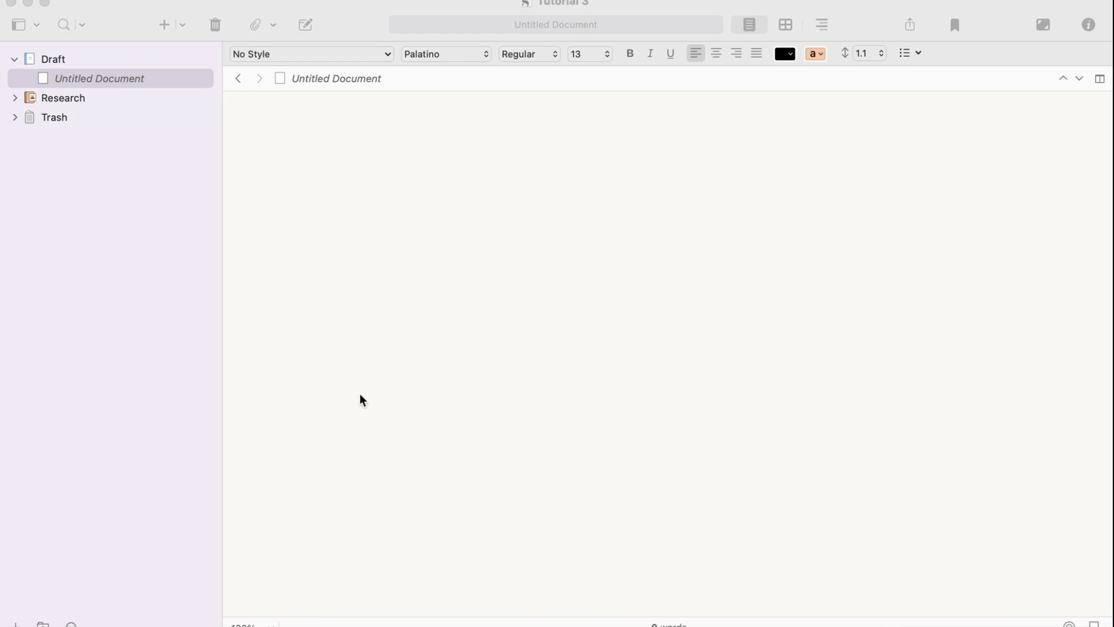
Rename the Draft folder as "Manuscript"
double_click(49, 51)
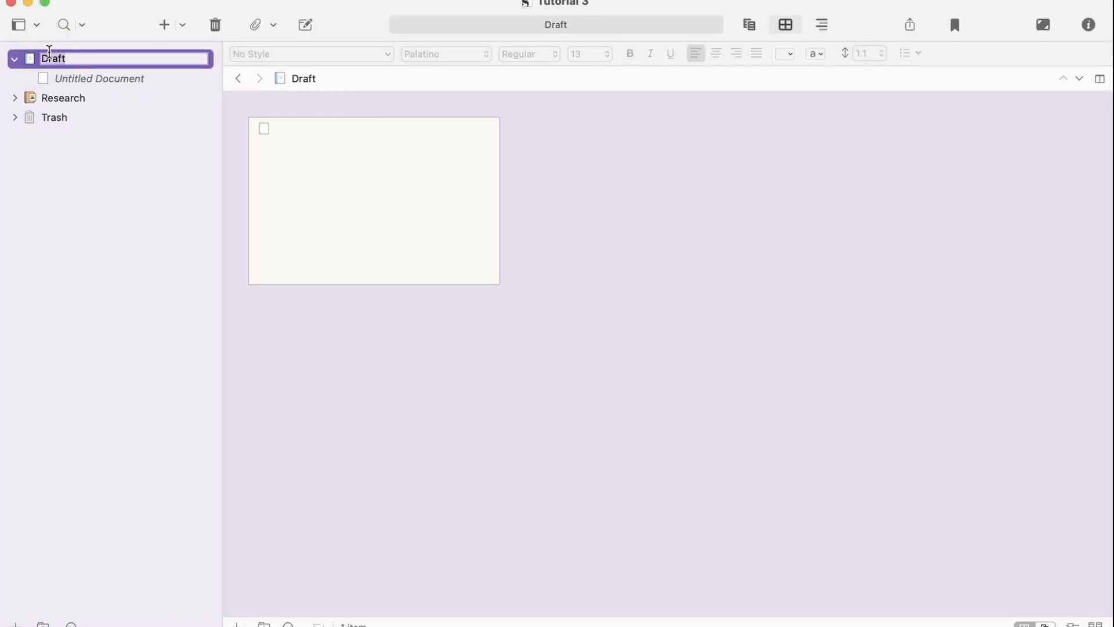
type("Manuscript")
key("Return")
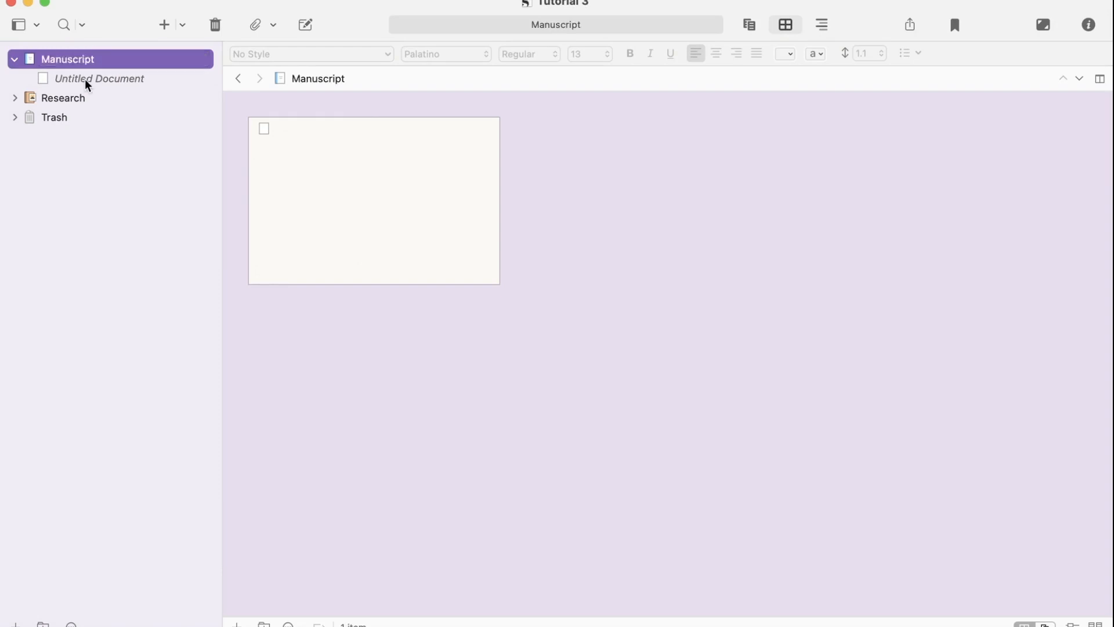
Add three new folders inside Manuscript, below the untitled document
left_click(85, 79)
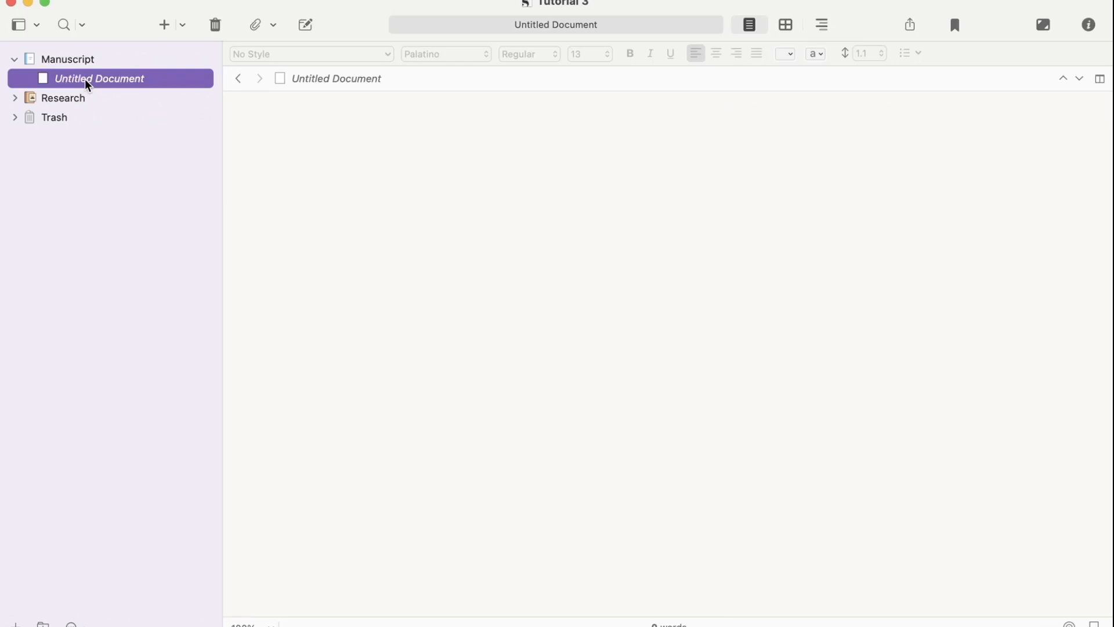
left_click(184, 23)
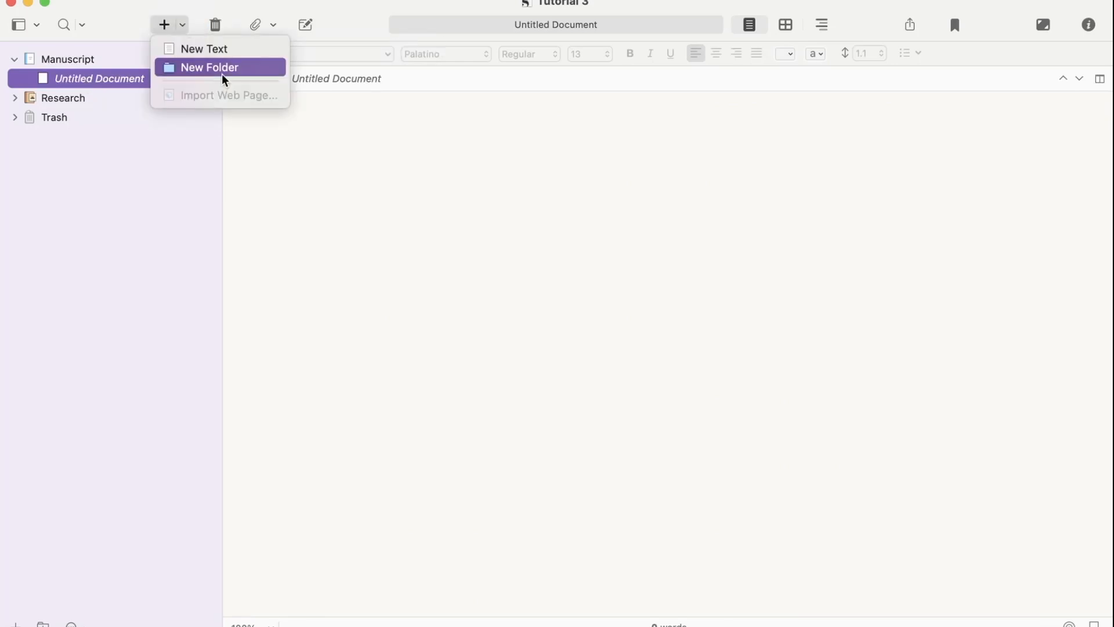
left_click(221, 74)
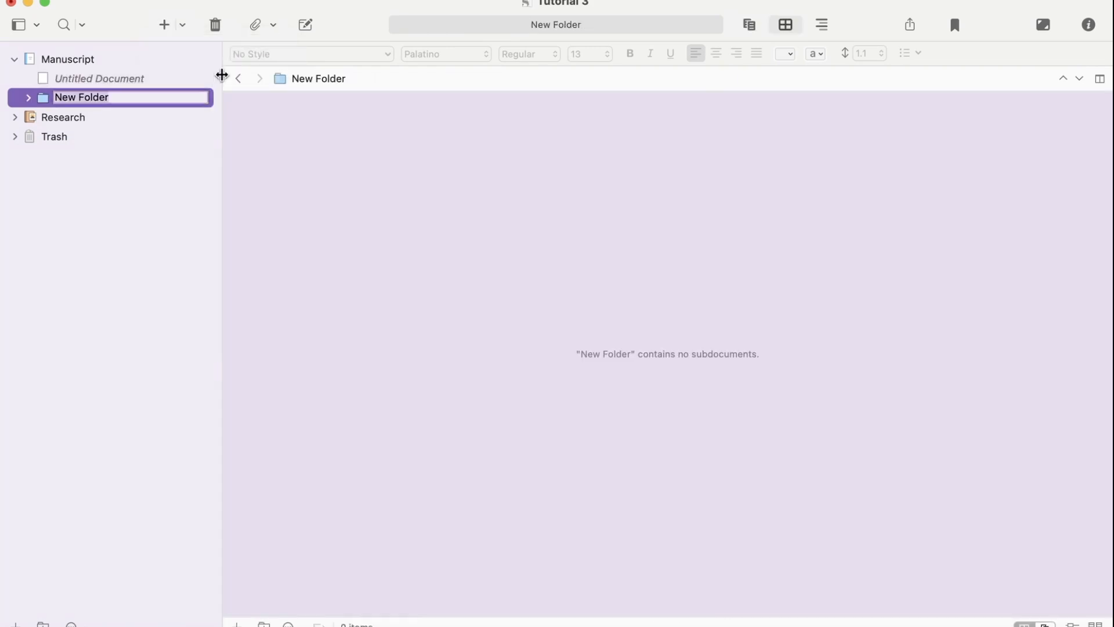
left_click(182, 23)
left_click(204, 68)
left_click(181, 23)
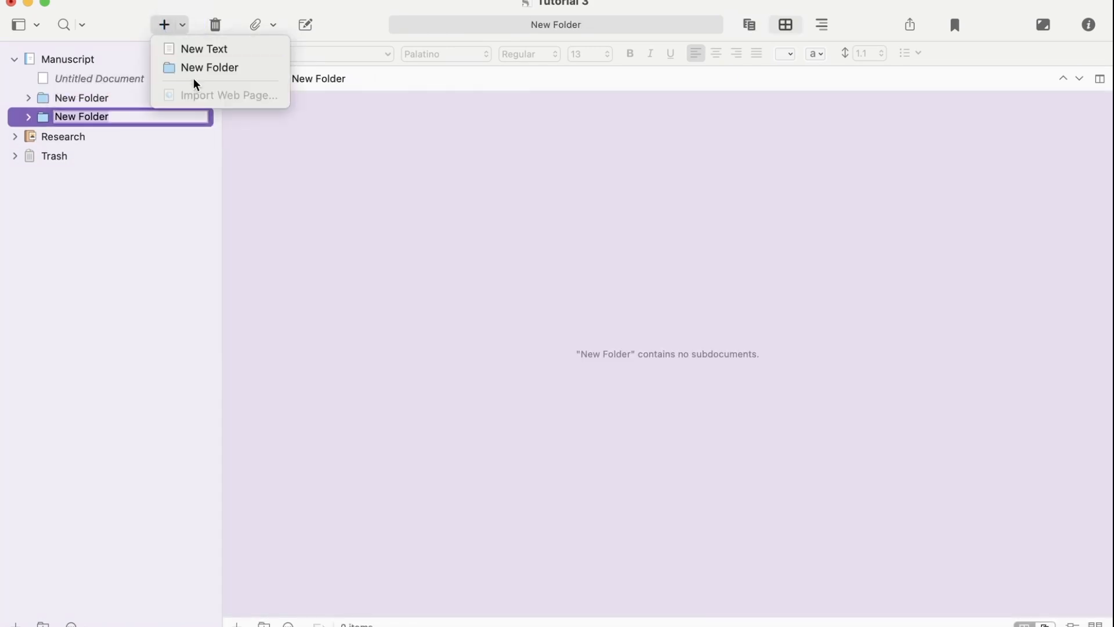
left_click(194, 68)
Rename the three new folders in Manuscript as "Act I", "Act II" and "Act III"
double_click(87, 97)
type("Act I")
key("Return")
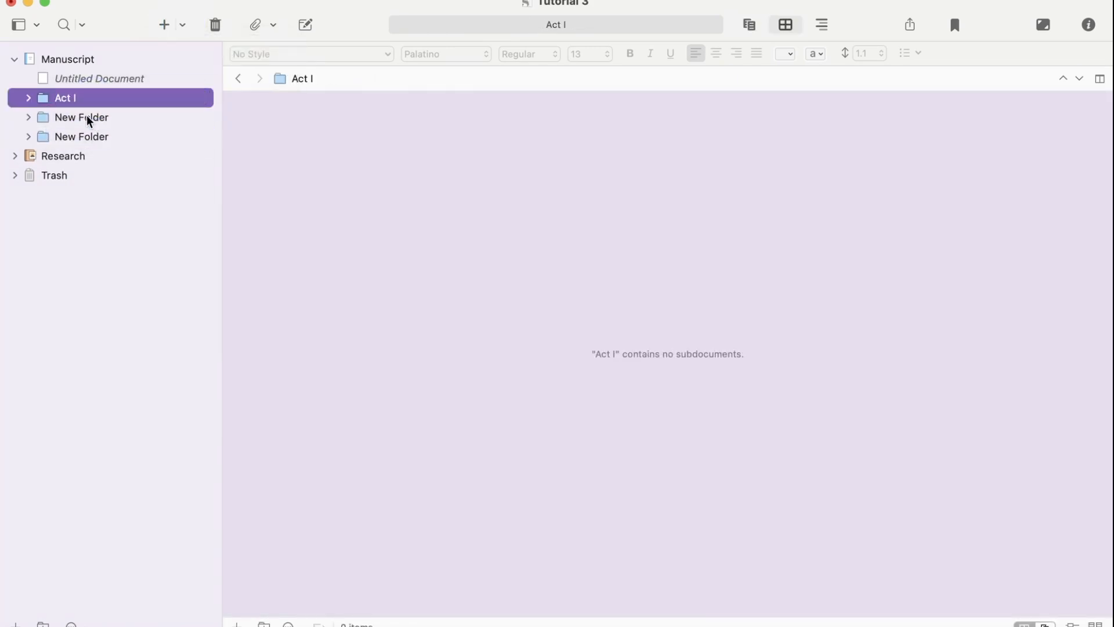
double_click(85, 115)
type("Act II")
key("Return")
left_click(85, 136)
double_click(85, 136)
type("Act III")
key("Return")
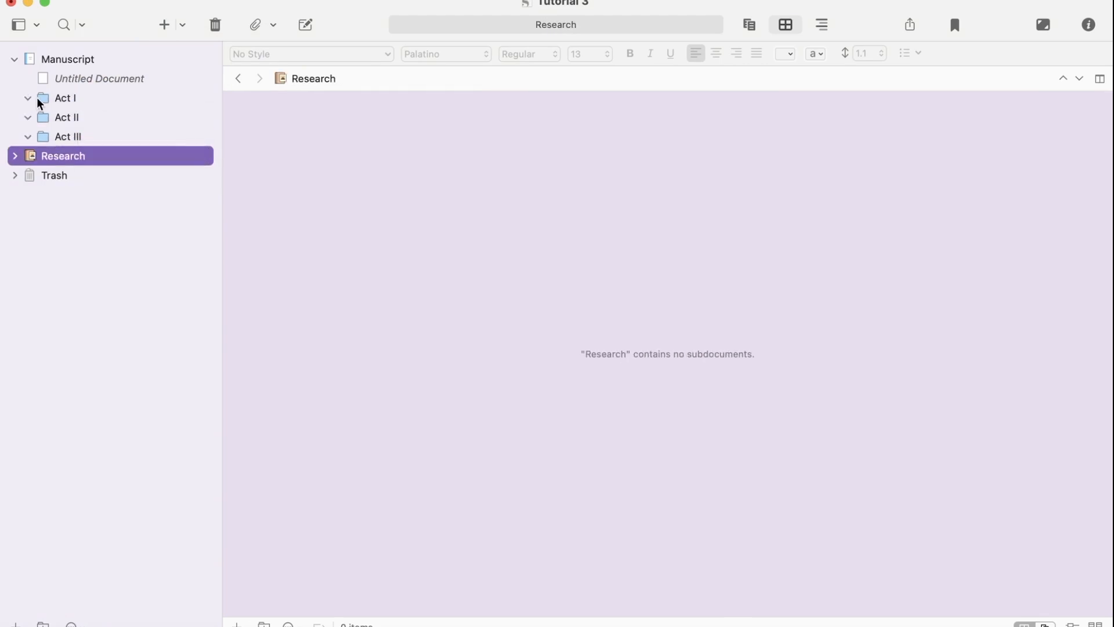
Create three new subfolders inside the Act I folder
left_click(37, 96)
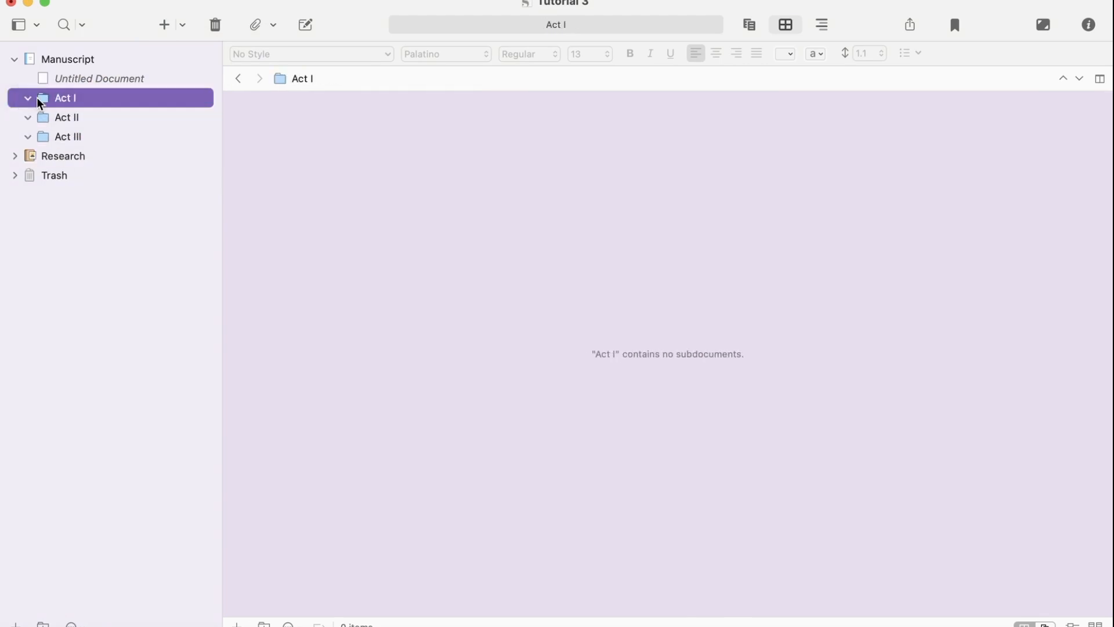
left_click(183, 26)
left_click(197, 66)
left_click_drag(58, 117, 64, 103)
left_click(183, 26)
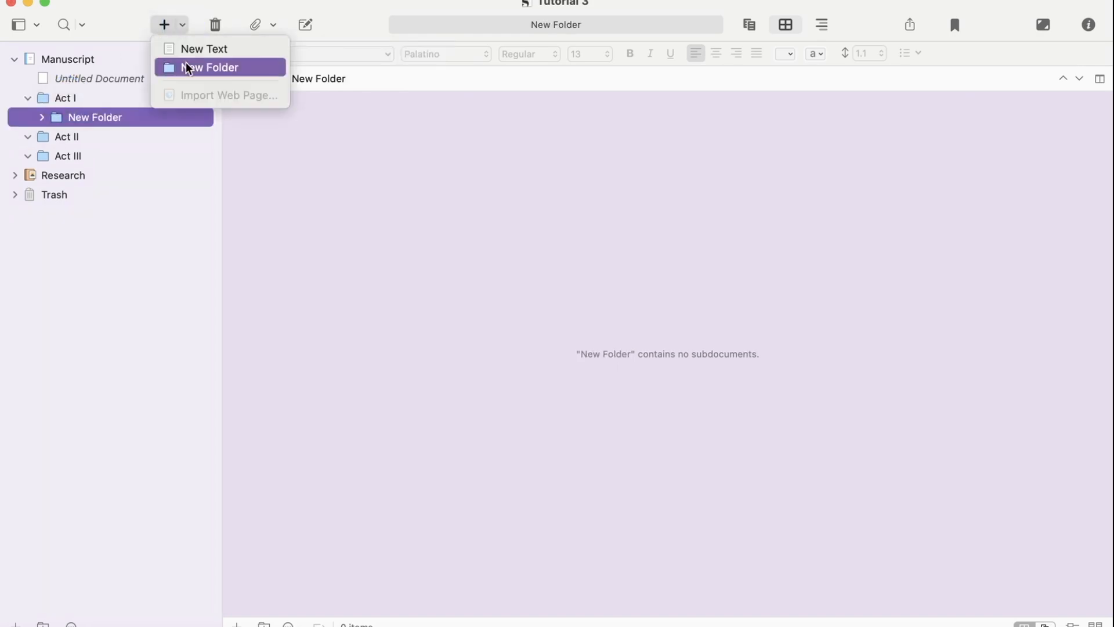
left_click(186, 62)
left_click(182, 25)
left_click(193, 68)
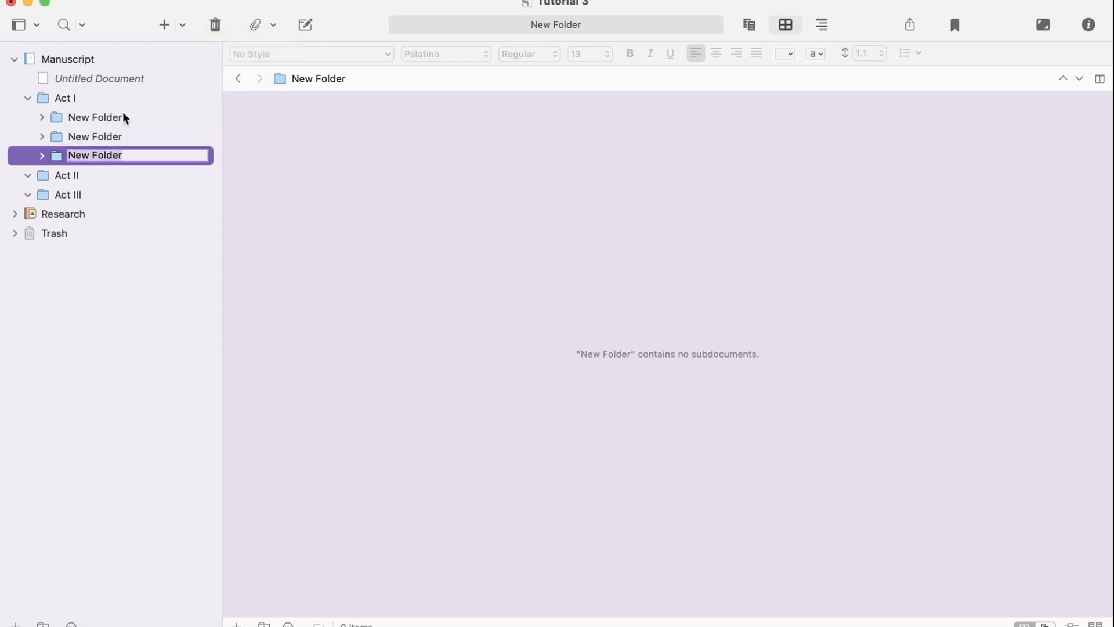
Rename the three subfolders of Act I as "Chapter 1", "Chapter 2" and "Chapter 3"
double_click(123, 115)
type("Chapter 1")
key("Return")
double_click(101, 136)
type("Chapter 2")
key("Return")
double_click(101, 155)
type("Chapter 3")
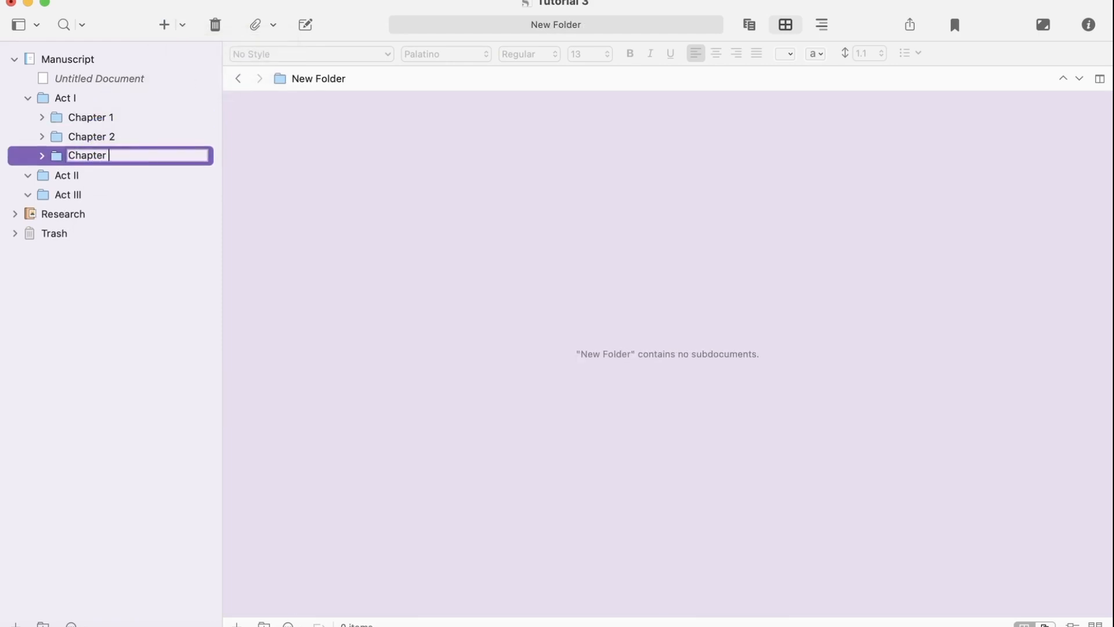
key("Return")
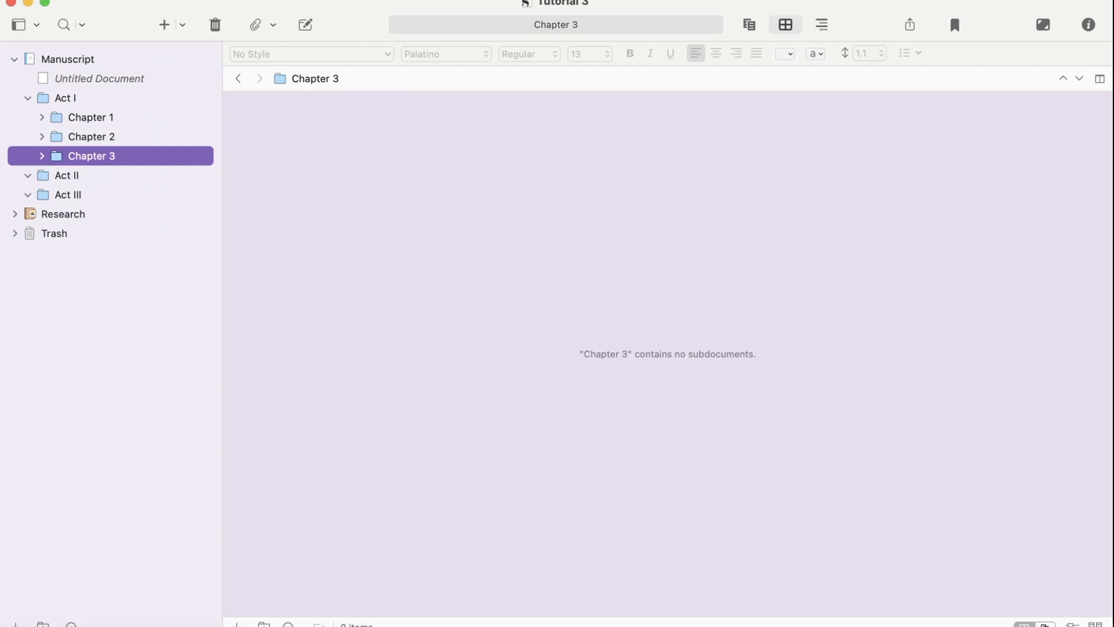
Collapse Act I and add a folder named "Disordered Scenes" after Act III in Manuscript
left_click(28, 97)
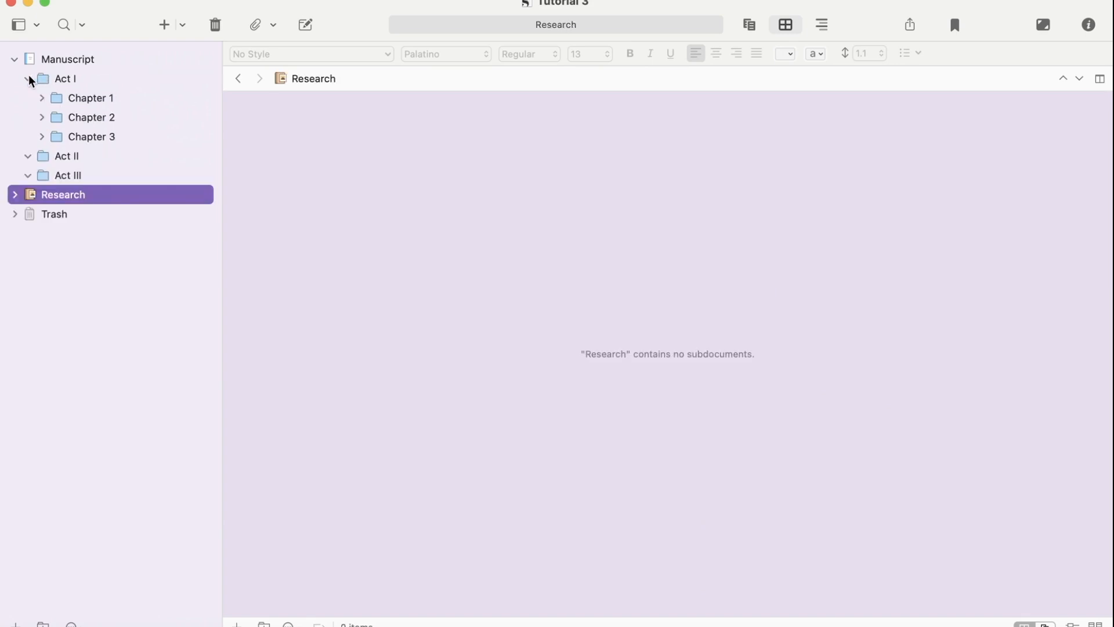
left_click(28, 78)
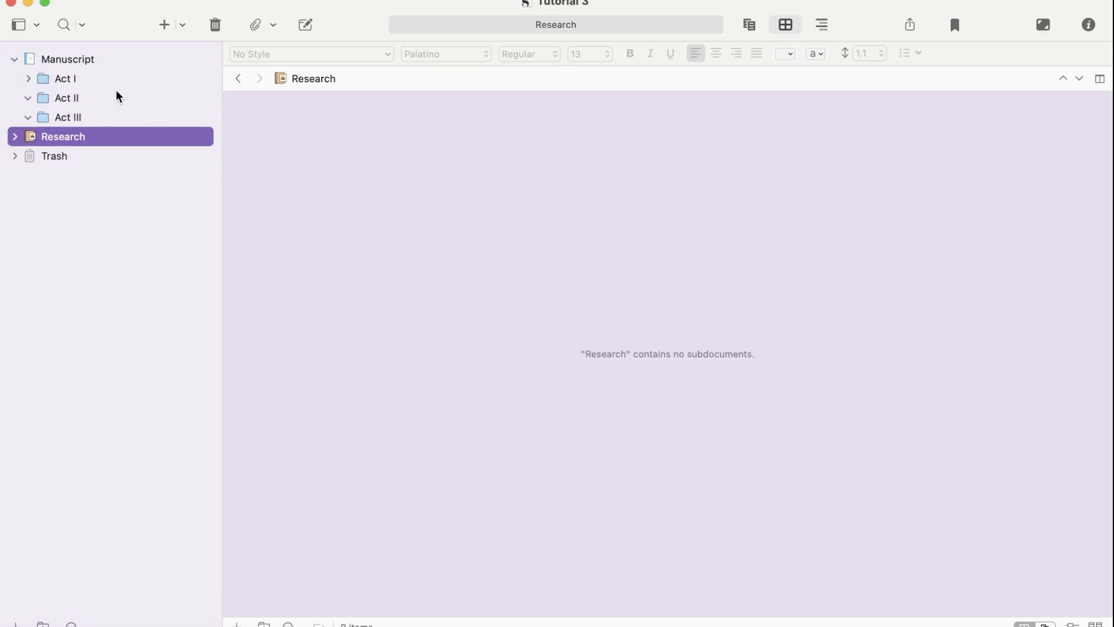
left_click(74, 117)
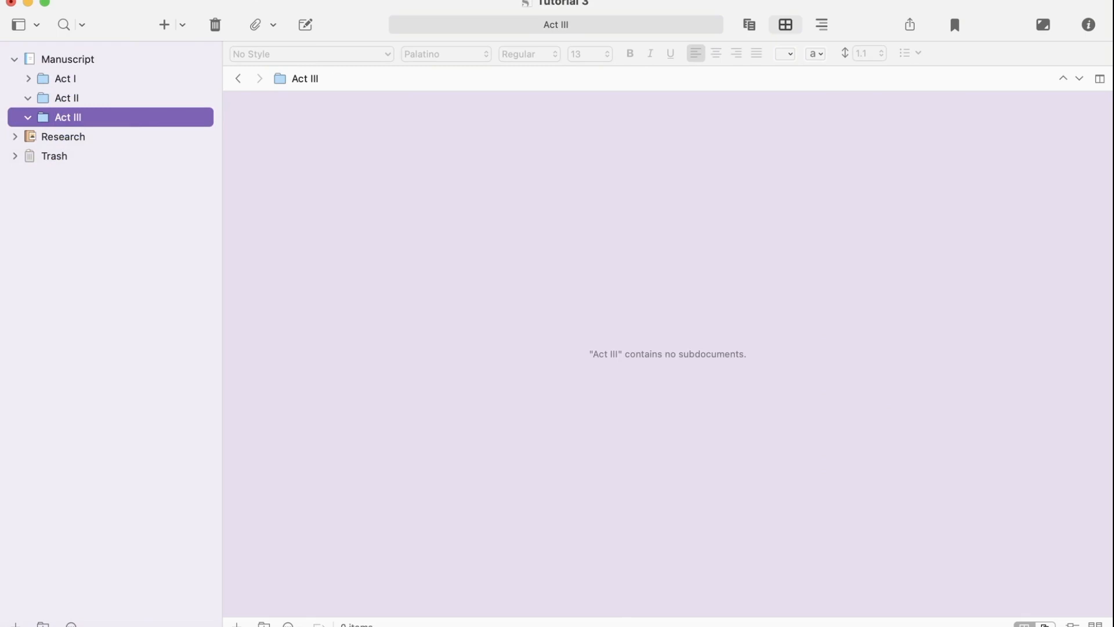
left_click(183, 23)
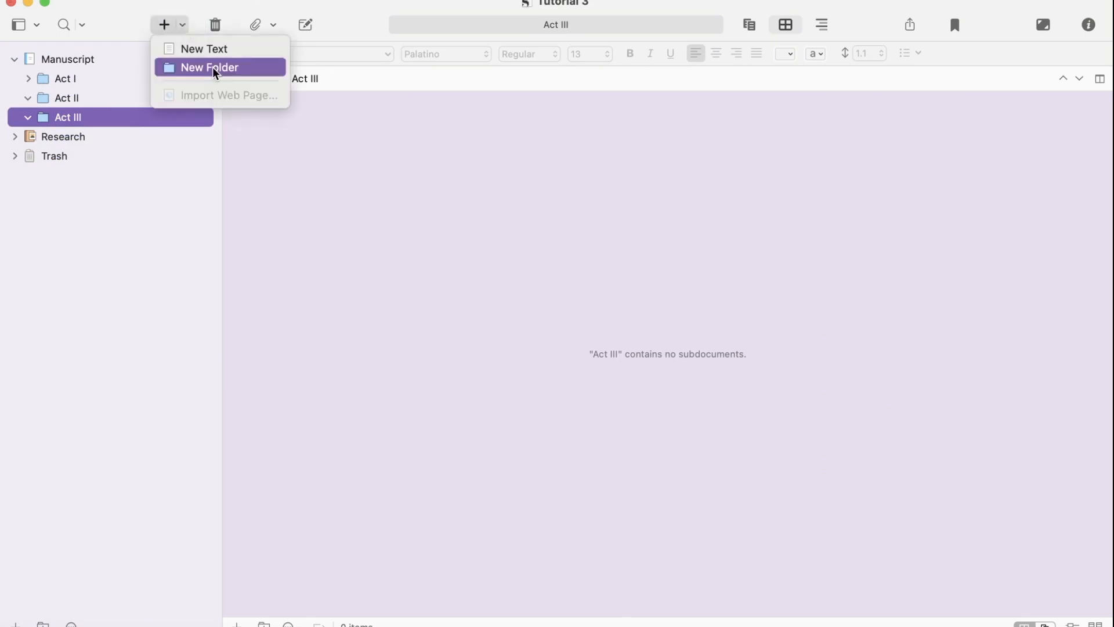
left_click(212, 68)
type("Disordered Scenes")
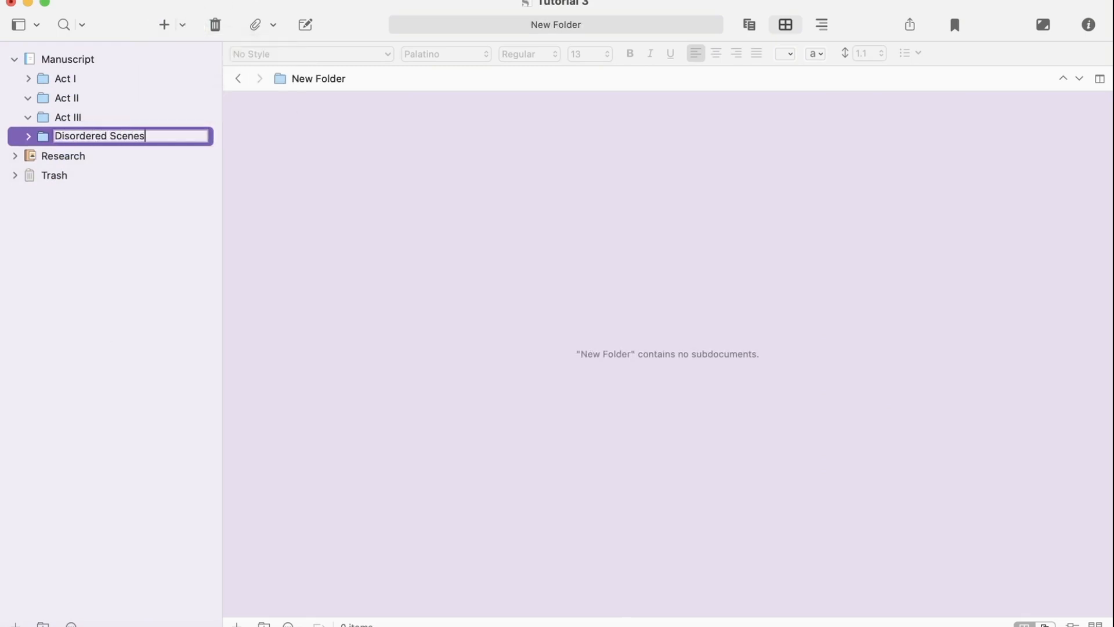
key("Return")
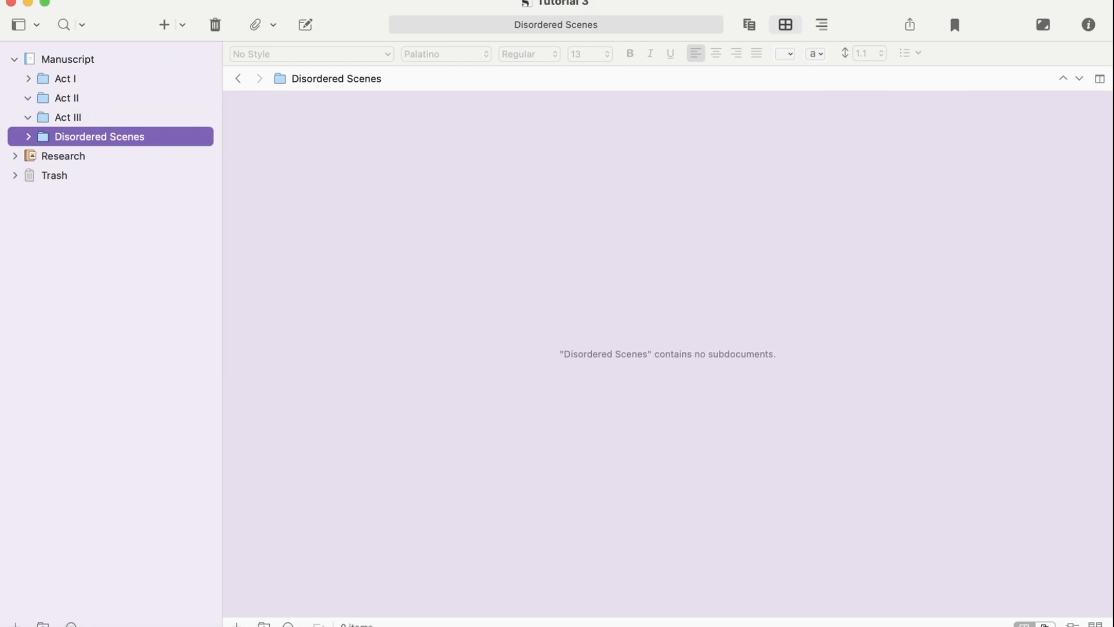
Add a folder named "Deleted Scenes" and move it out of Manuscript to the top level, directly above Research
left_click(181, 27)
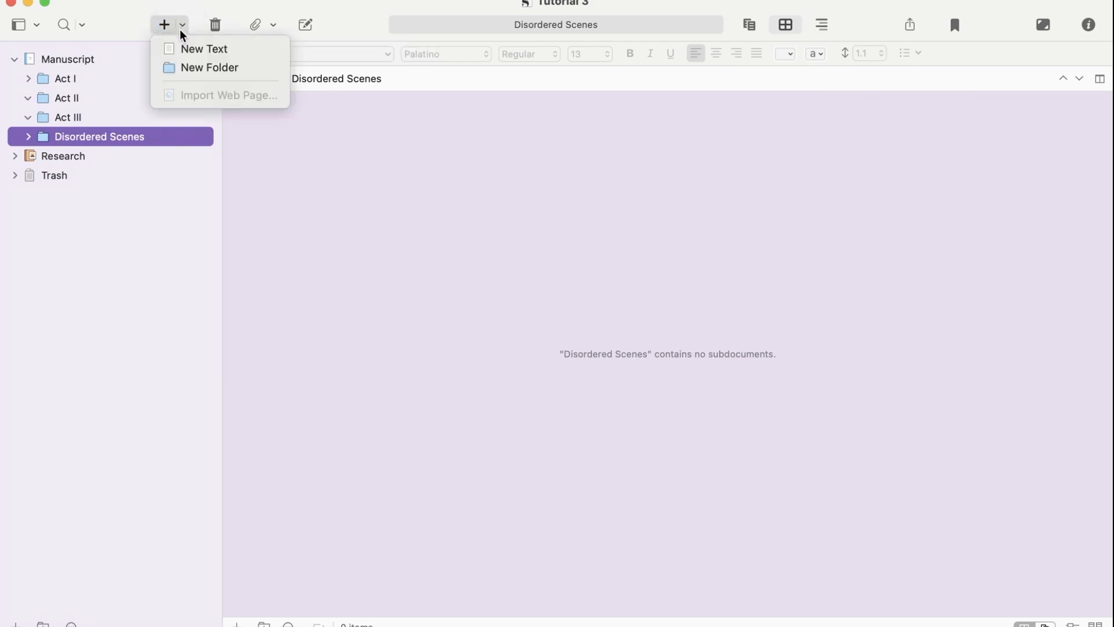
left_click(196, 68)
type("Deleted Sce")
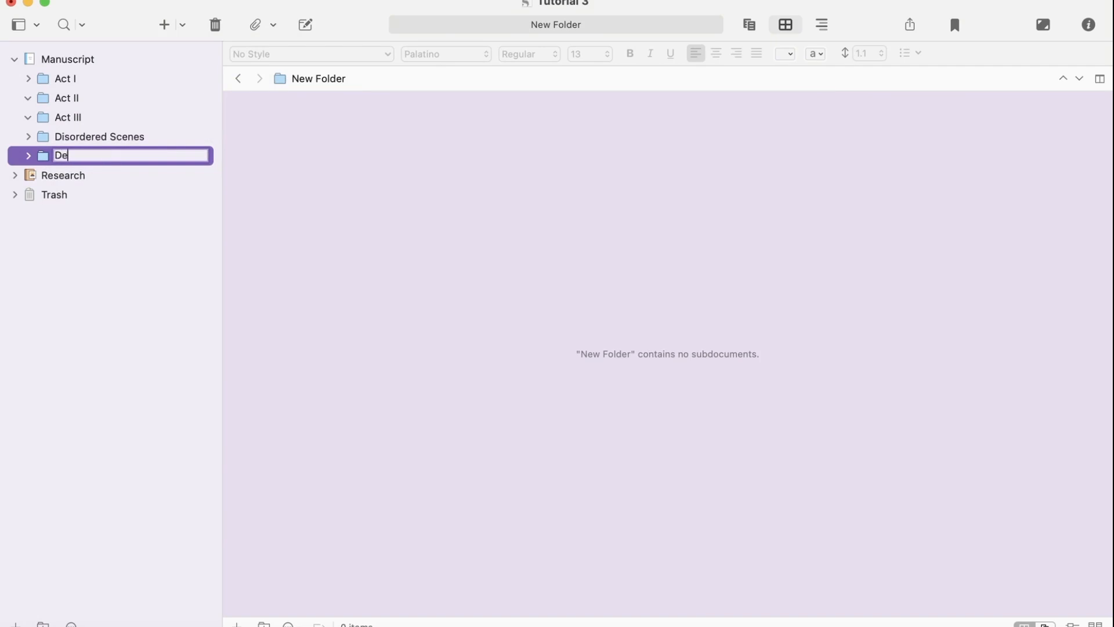
type("nes")
key("Return")
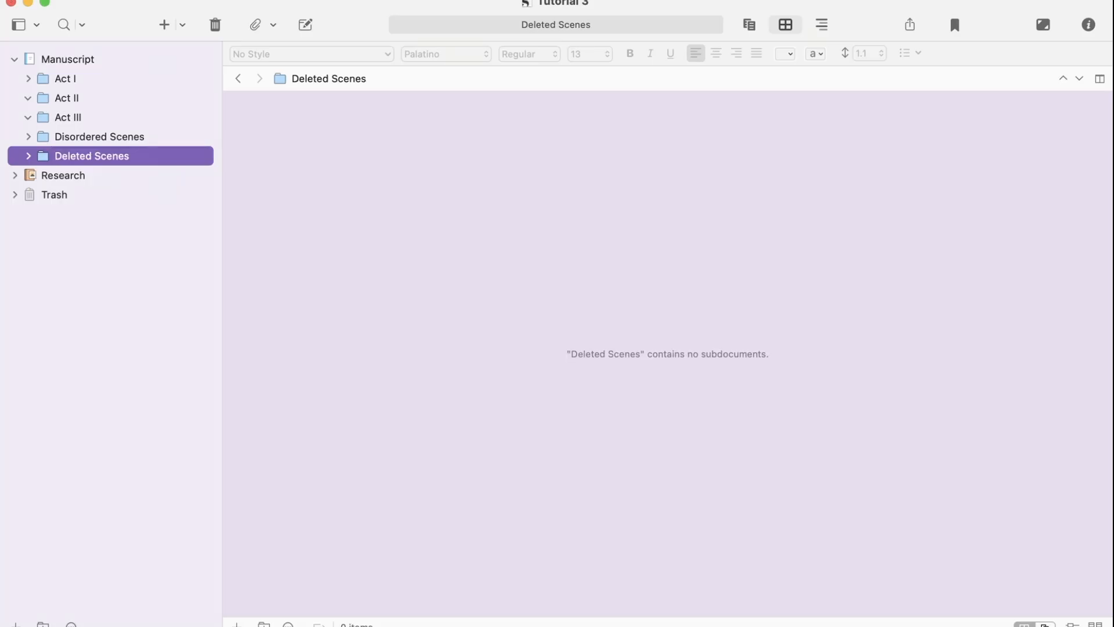
left_click_drag(115, 156, 69, 88)
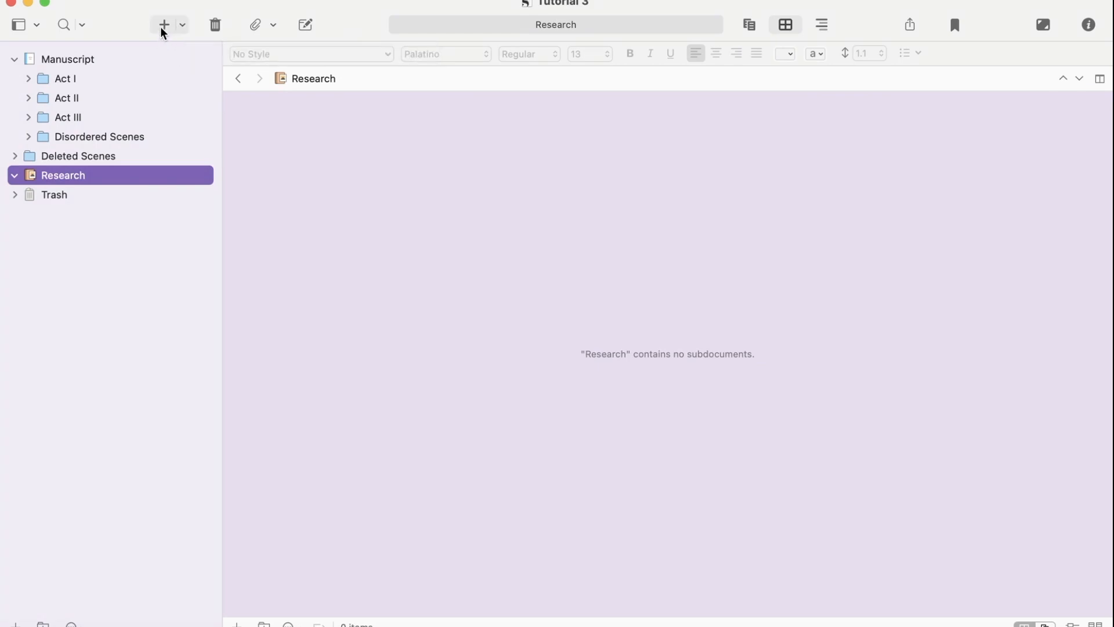
Add a text document named "Metadata" inside Research and change its icon to Eye
left_click(160, 26)
type("Met")
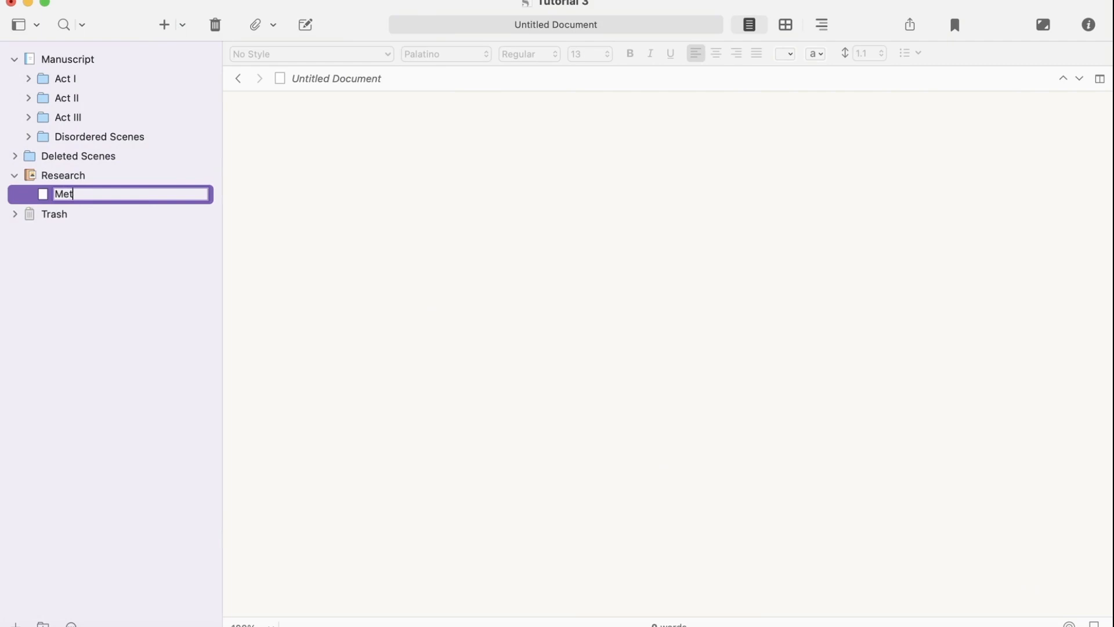
type("adata")
right_click(100, 196)
mouse_move(142, 566)
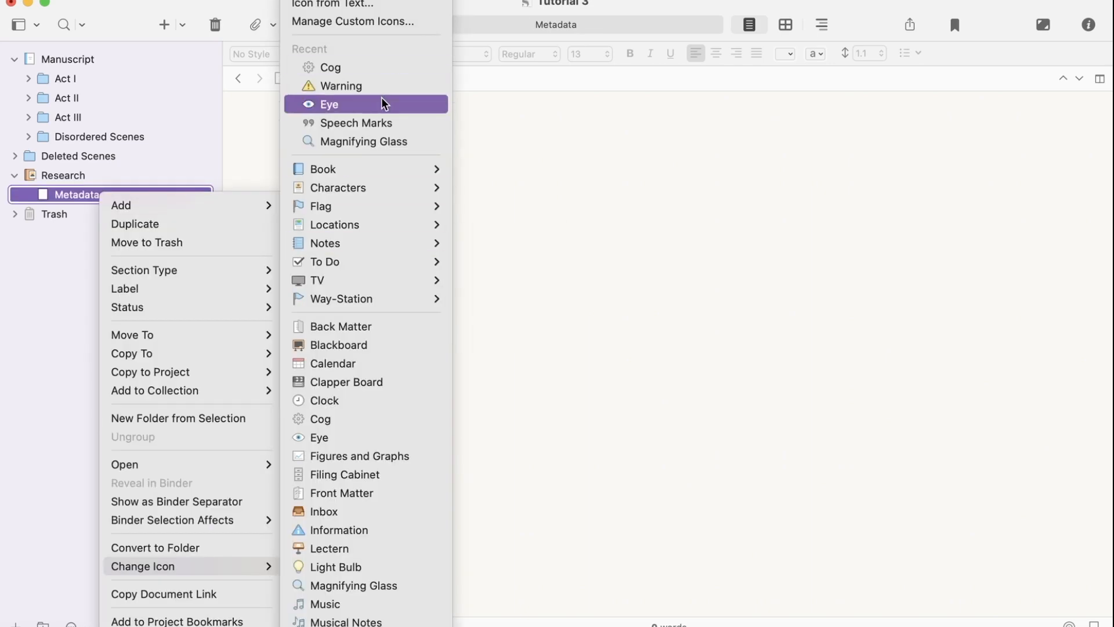
left_click(381, 104)
Add a folder named "Research" below Metadata and change its icon to Magnifying Glass
left_click(184, 24)
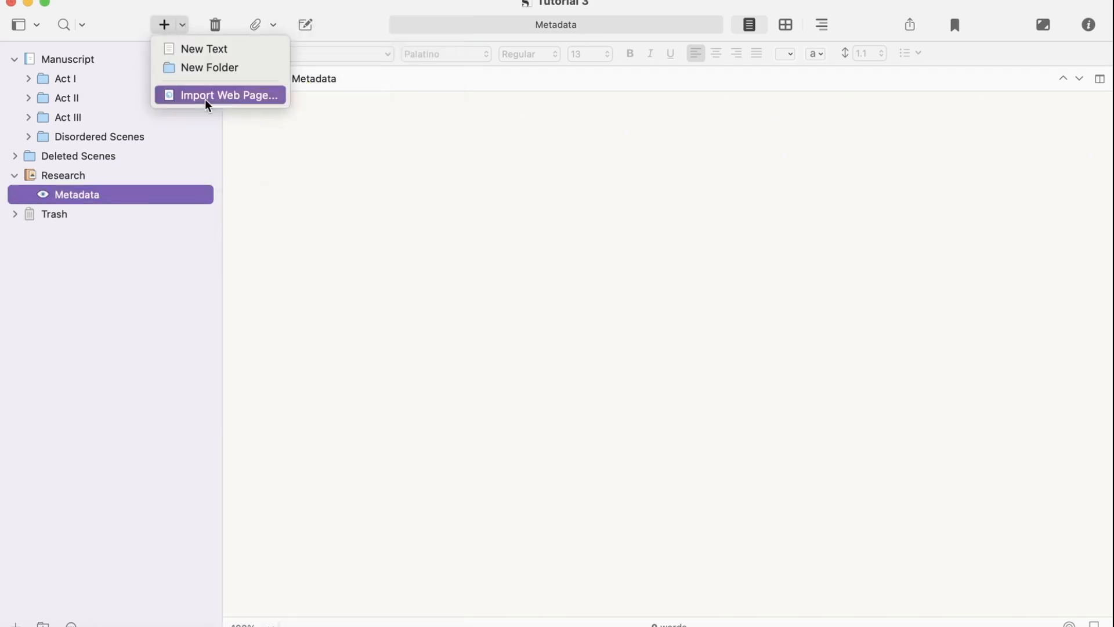
left_click(249, 67)
type("Research")
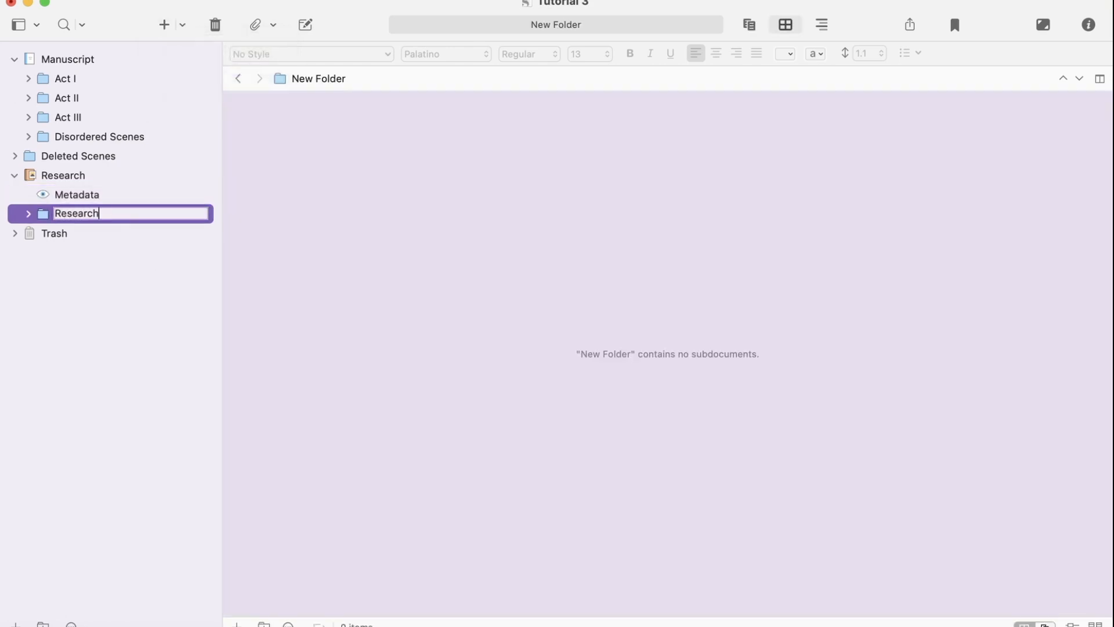
key("Return")
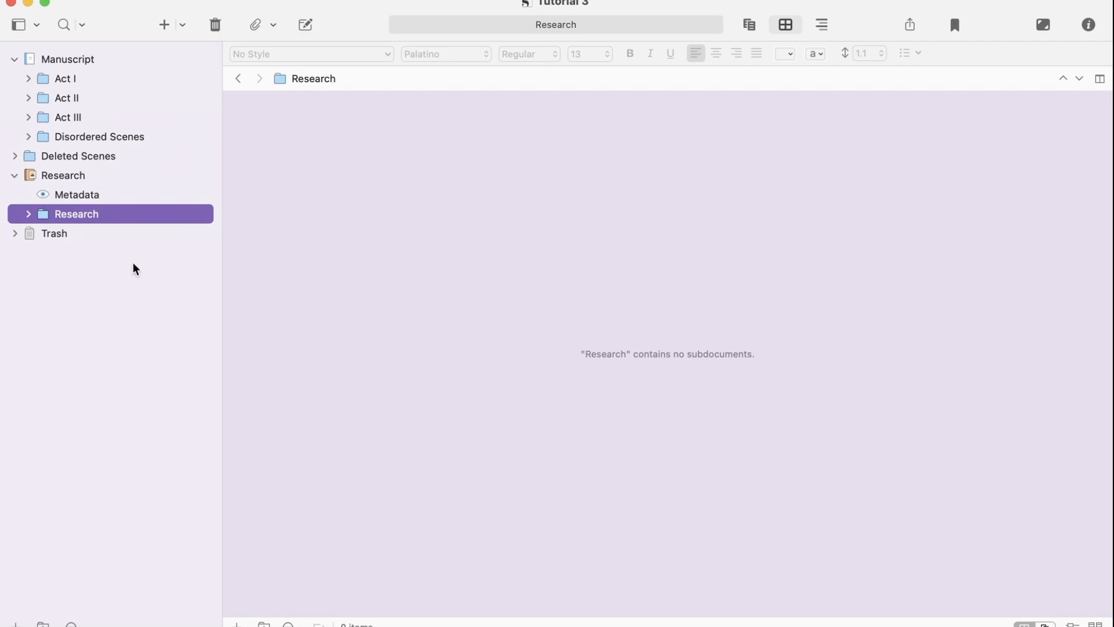
right_click(148, 218)
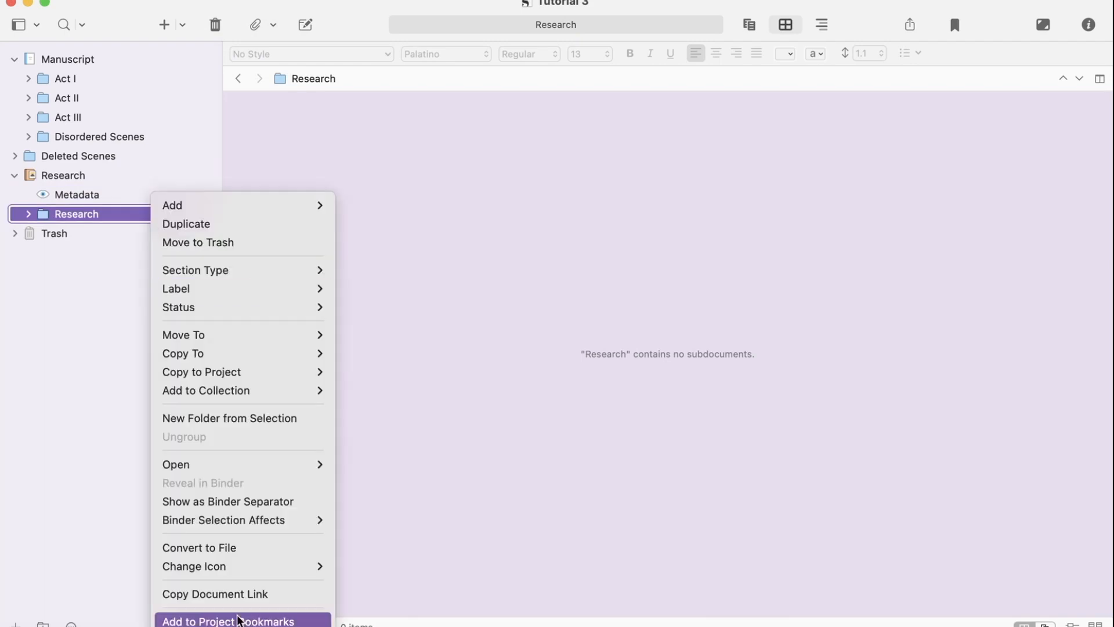
mouse_move(266, 568)
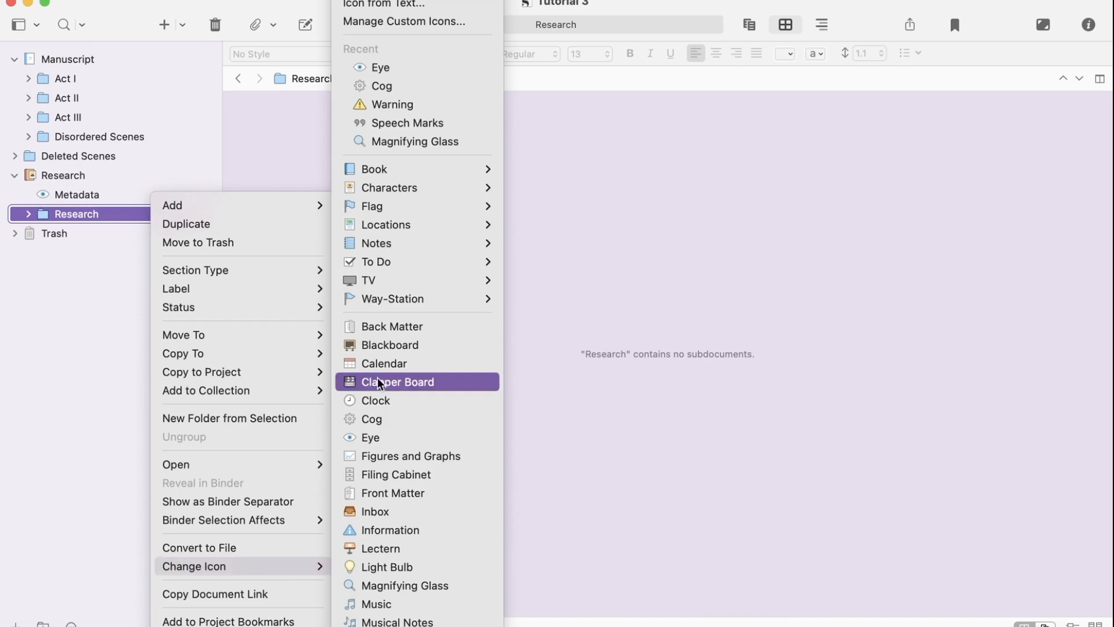
left_click(444, 141)
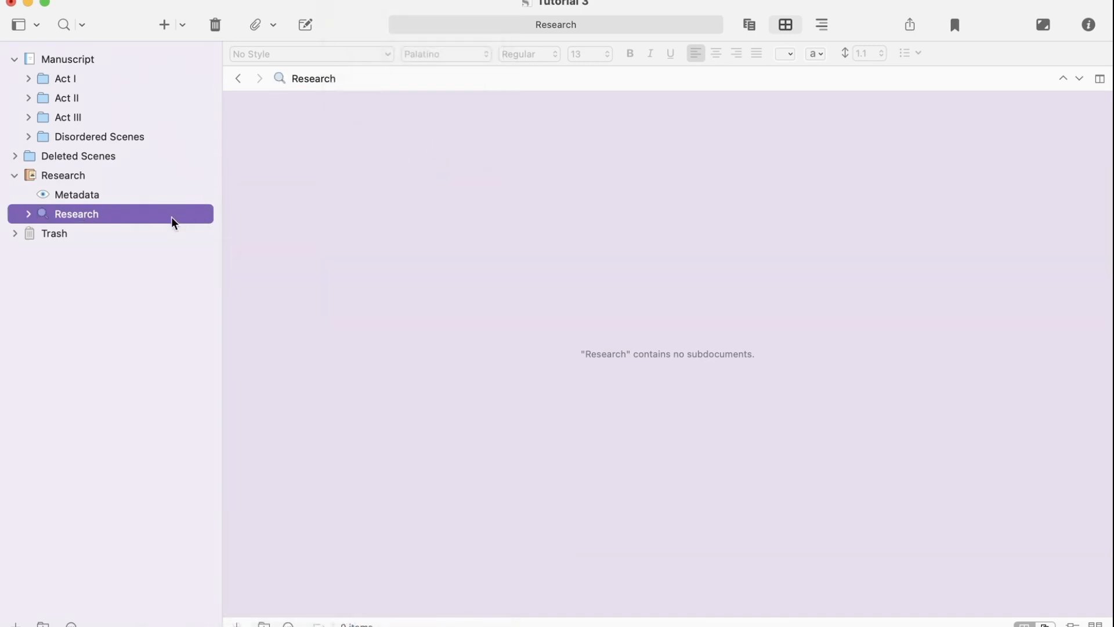
Add a folder named "Earlier Drafts of Scenes" below the Research subfolder
left_click(182, 26)
left_click(243, 64)
type("Earlier Draf")
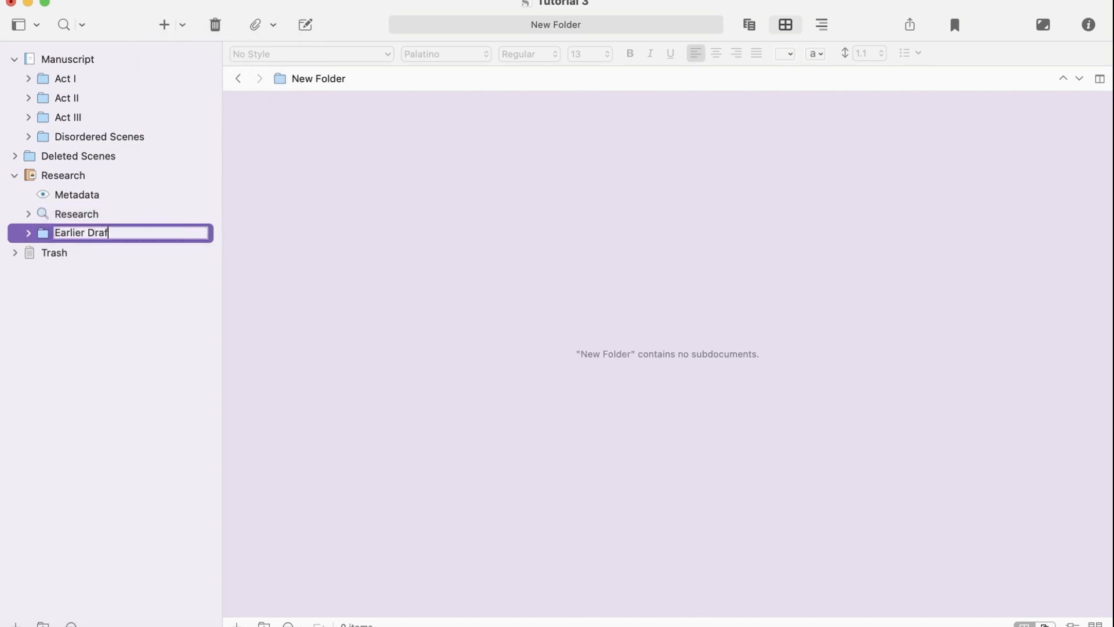
type("ts of Scenes")
key("Return")
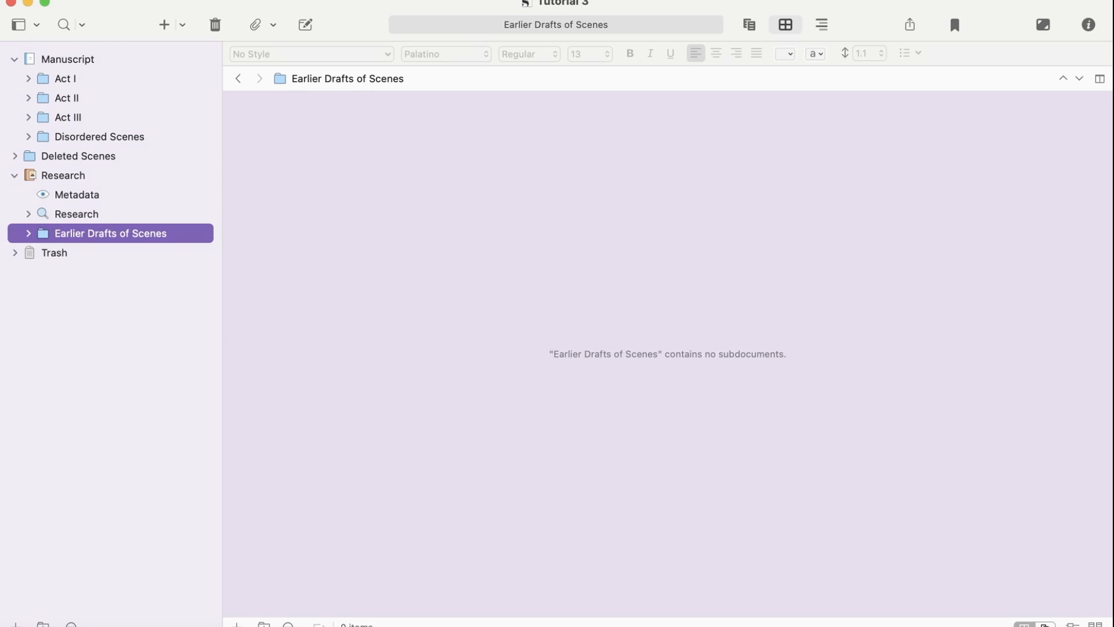
Add a folder named "Outlines" inside Research, below Earlier Drafts of Scenes
left_click(182, 25)
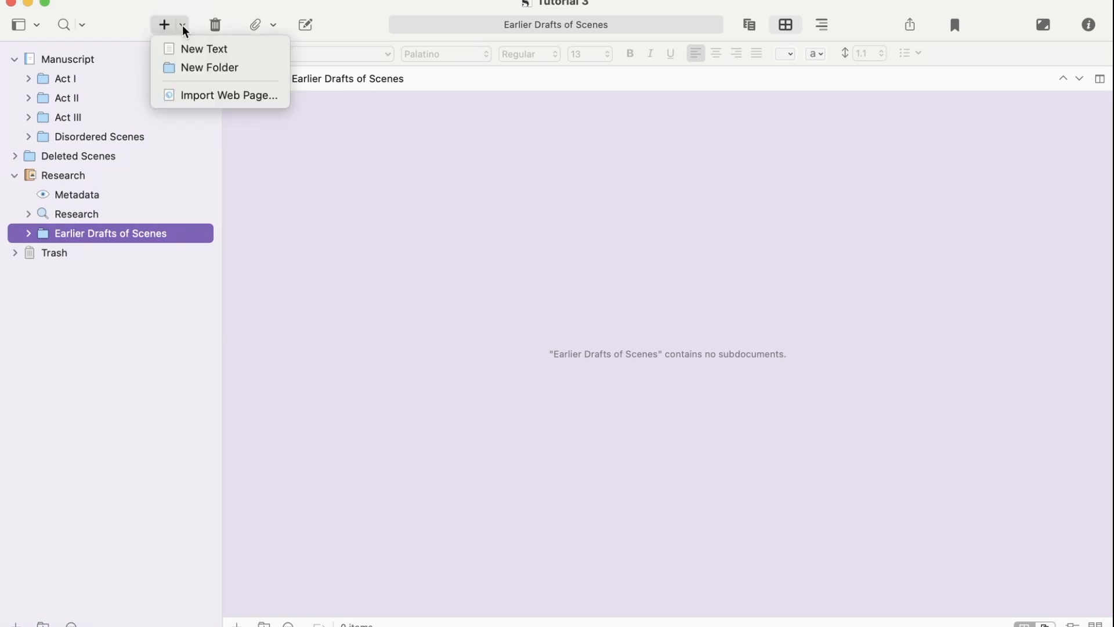
left_click(195, 67)
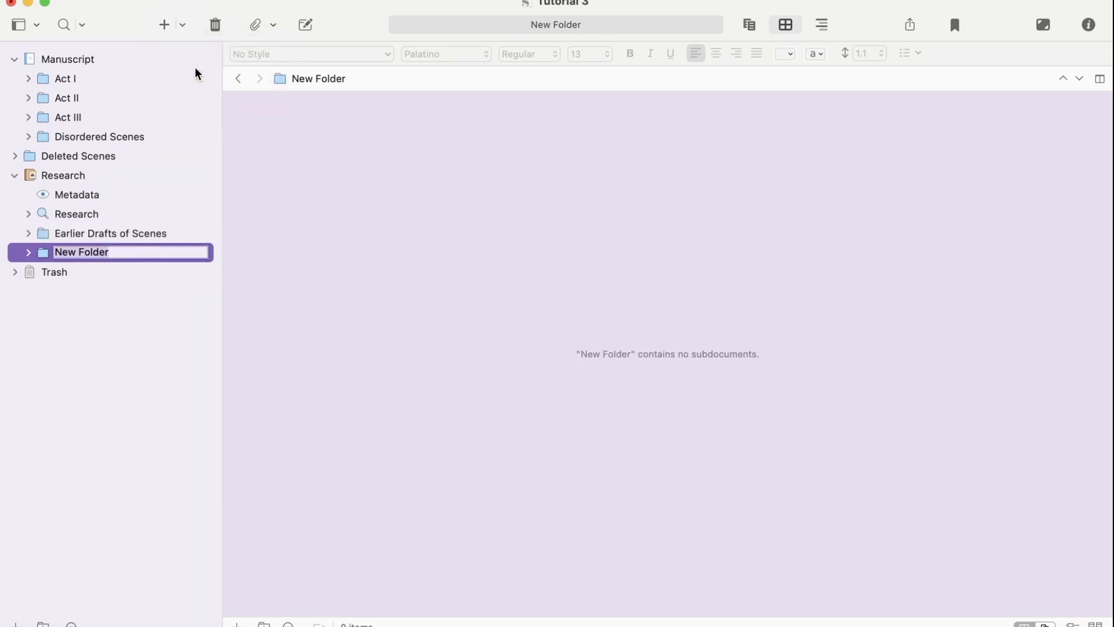
type("Outlines")
key("Return")
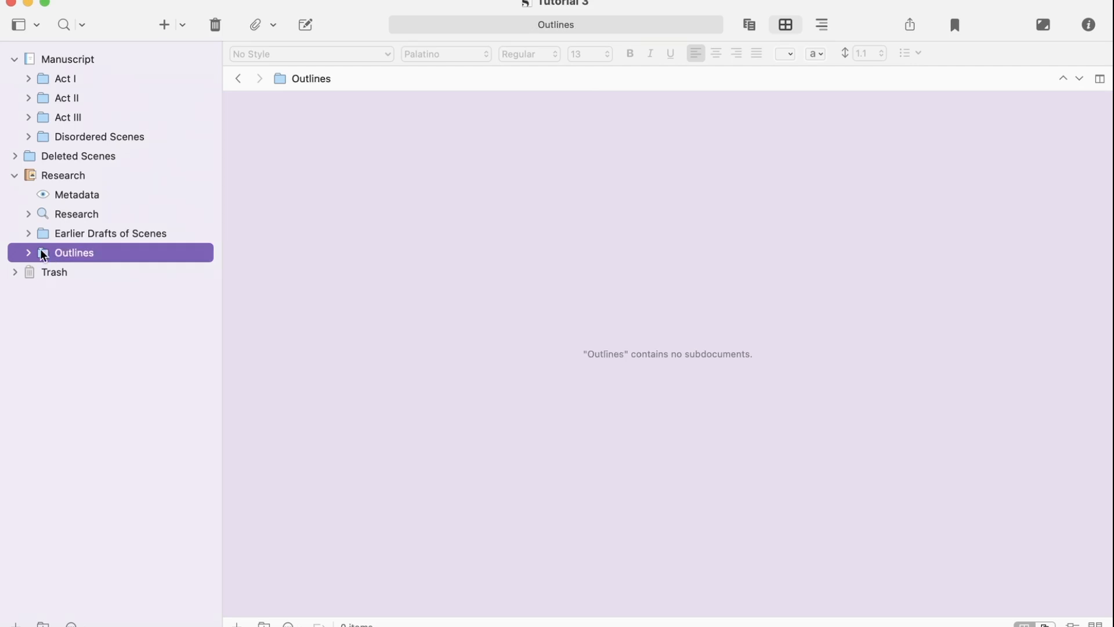
Add four text documents inside Outlines named "Brain dump", "Subplots", "Short Outline" and "Long Outline"
left_click(165, 24)
type("Brain dump")
key("Return")
key("Return")
type("Subplots")
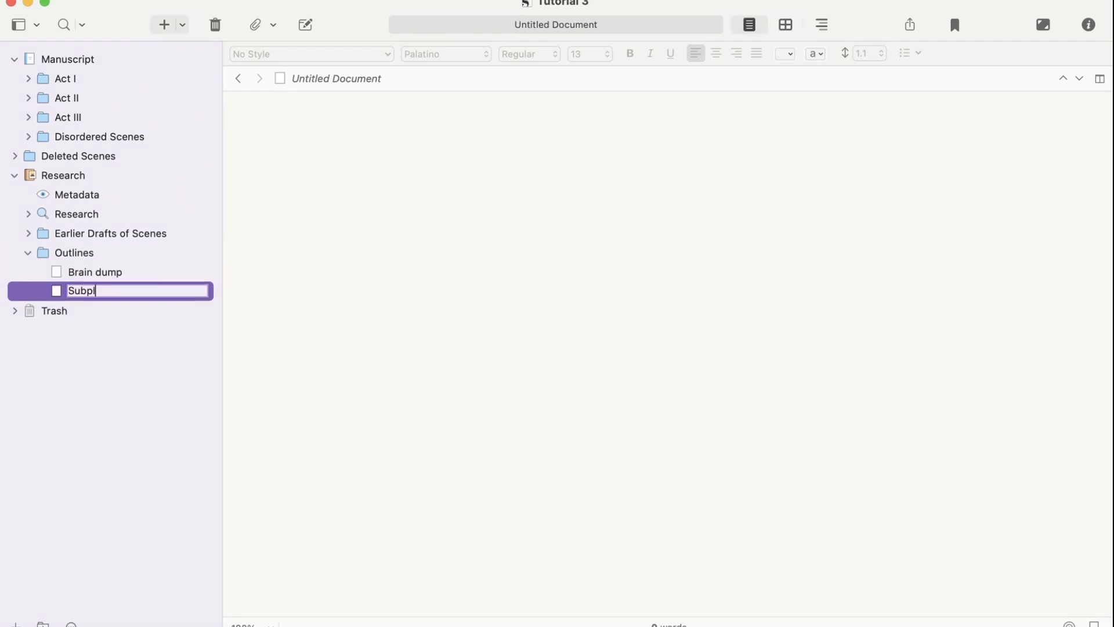
key("Return")
key("Return")
type("Short Outline")
key("Return")
key("Return")
type("Long")
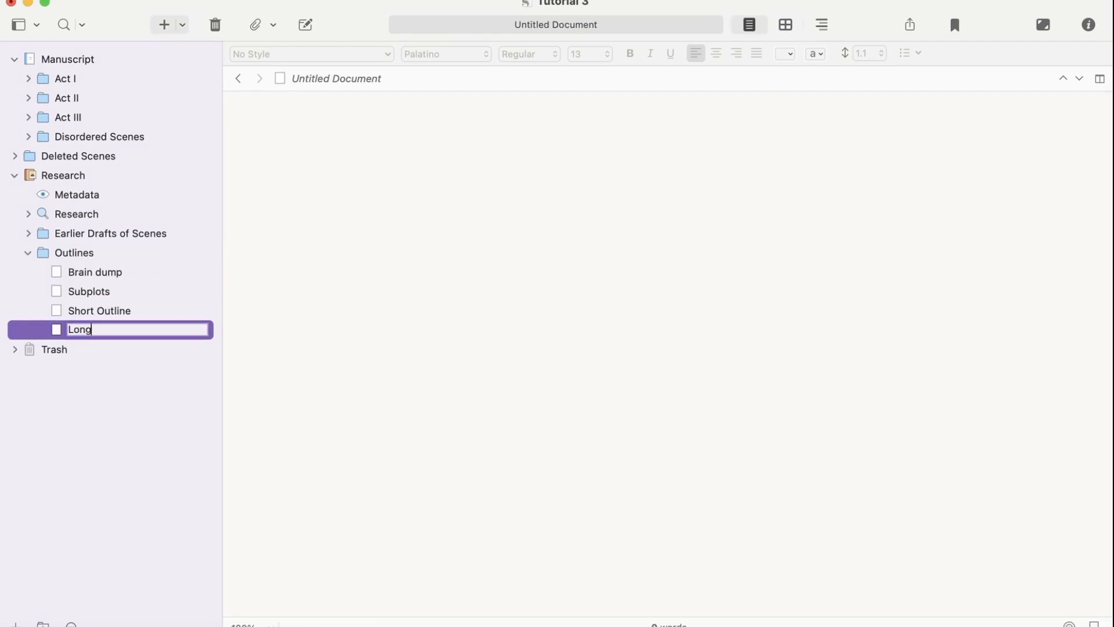
type(" Outline")
key("Return")
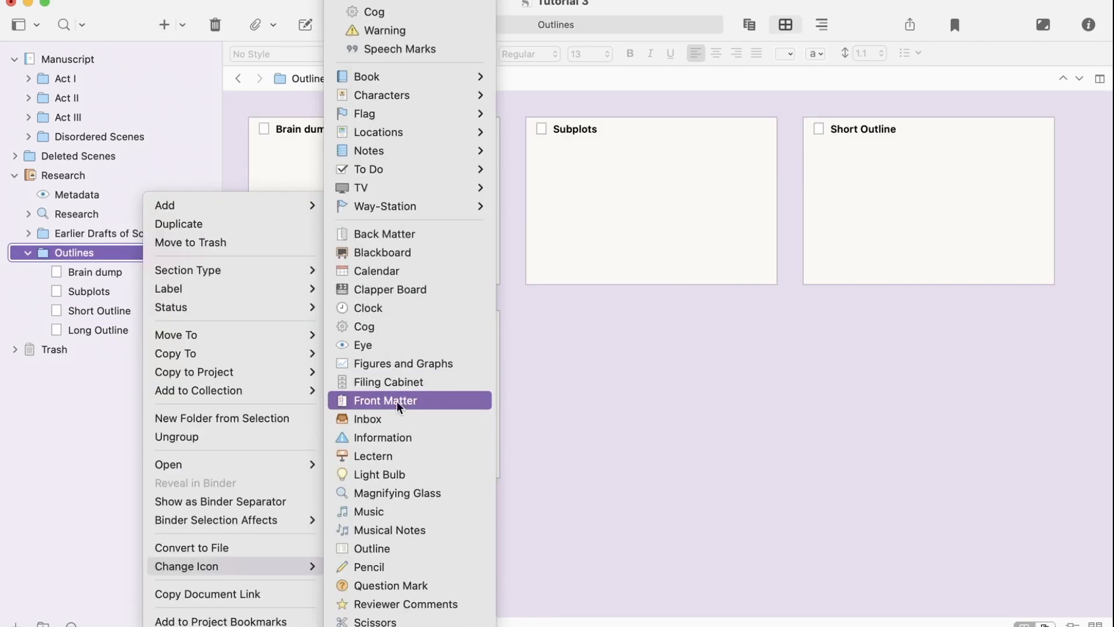
Change the Outlines folder's icon to Outline and collapse the folder
scroll(396, 401, "down", 4)
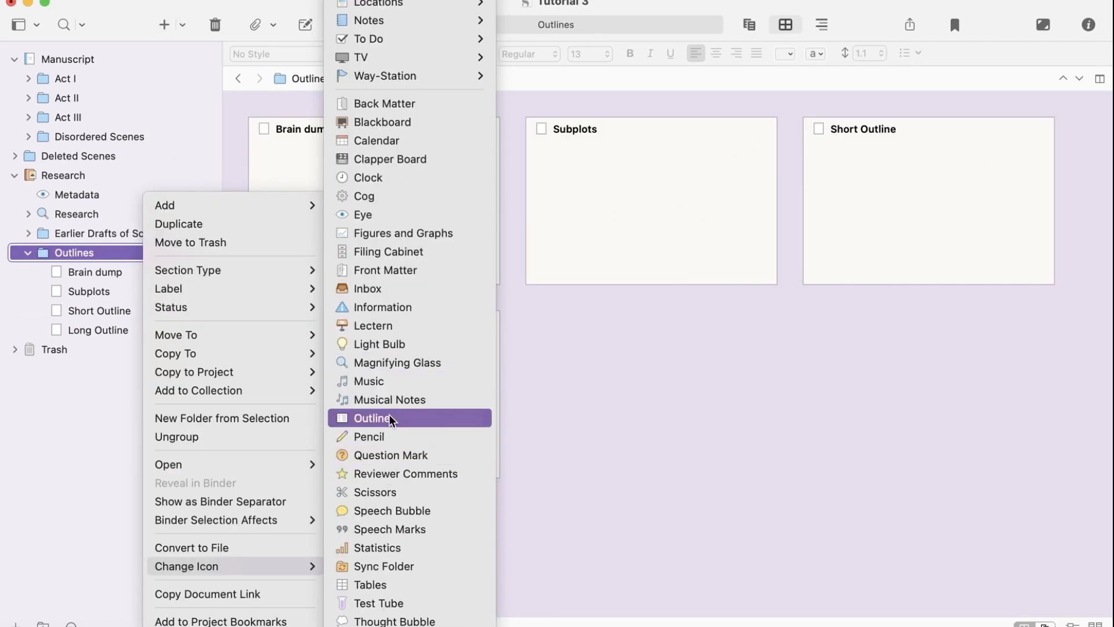
left_click(386, 414)
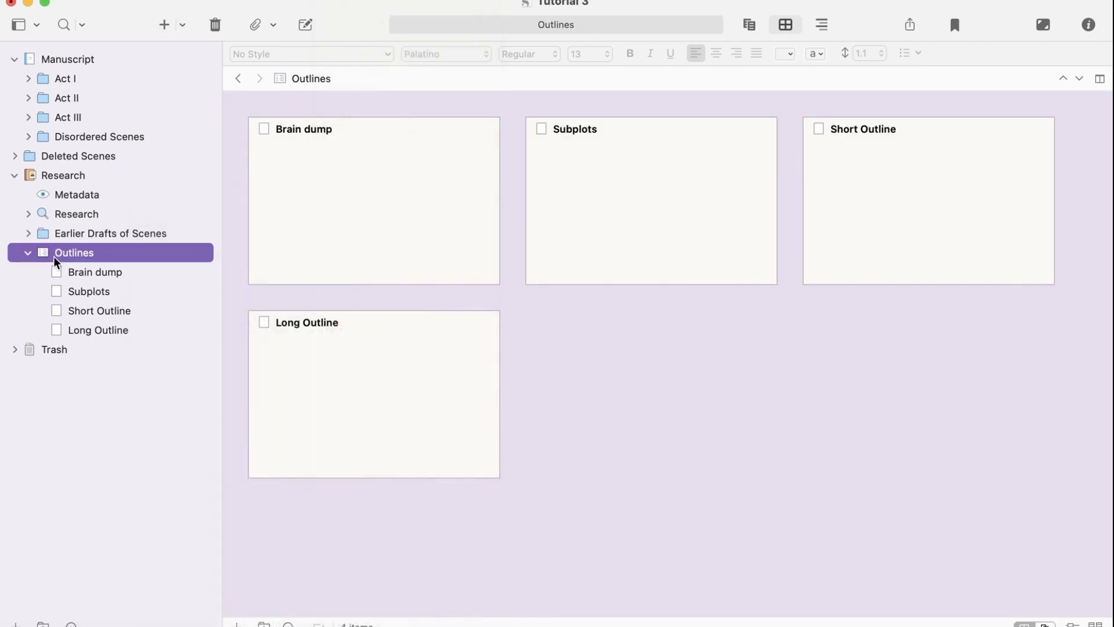
left_click(27, 253)
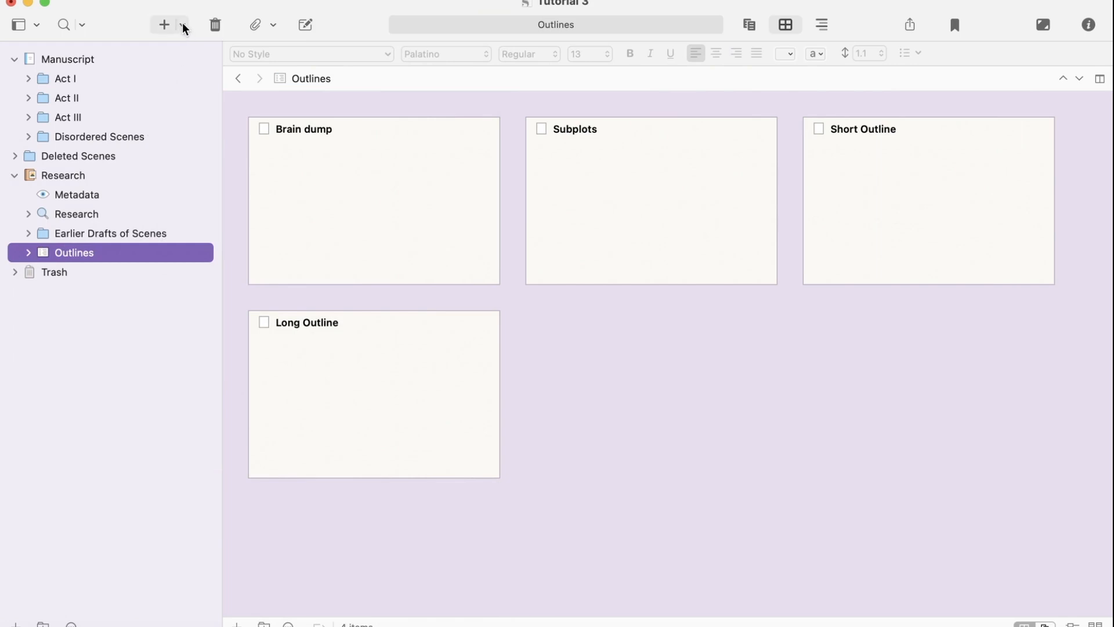
Add a folder named "Scene Cards" inside Research, below Outlines
left_click(182, 23)
left_click(206, 67)
type("Scene Cards")
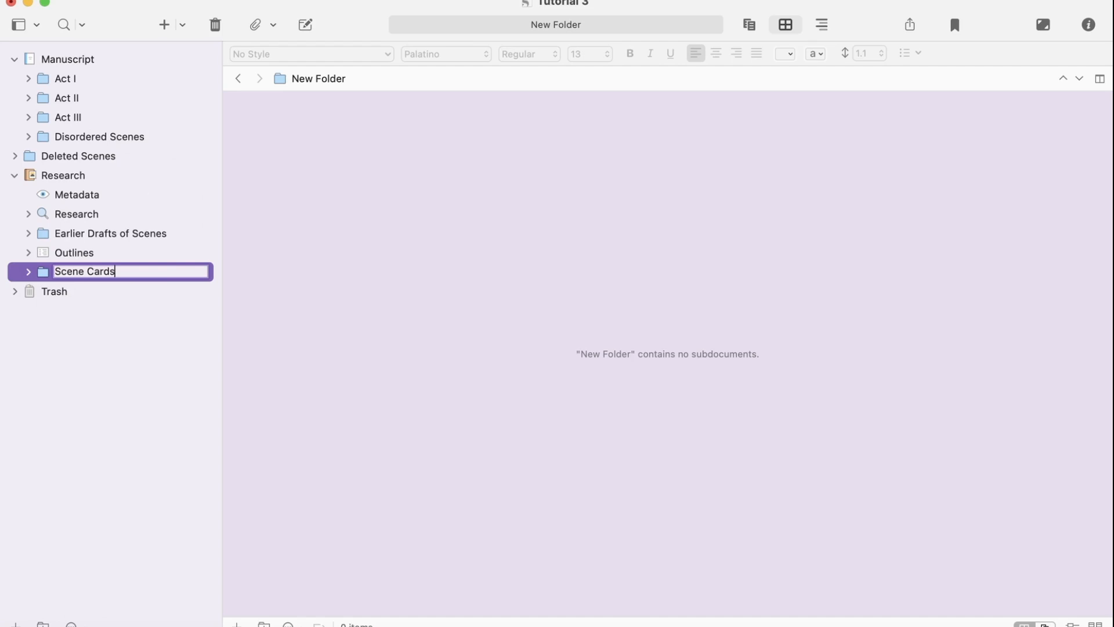
Add three text documents inside Scene Cards named "Act I", "Act II" and "Act III"
left_click(154, 30)
type("Act I")
key("Return")
left_click(155, 30)
type("Act II")
key("Return")
left_click(164, 28)
type("Act III")
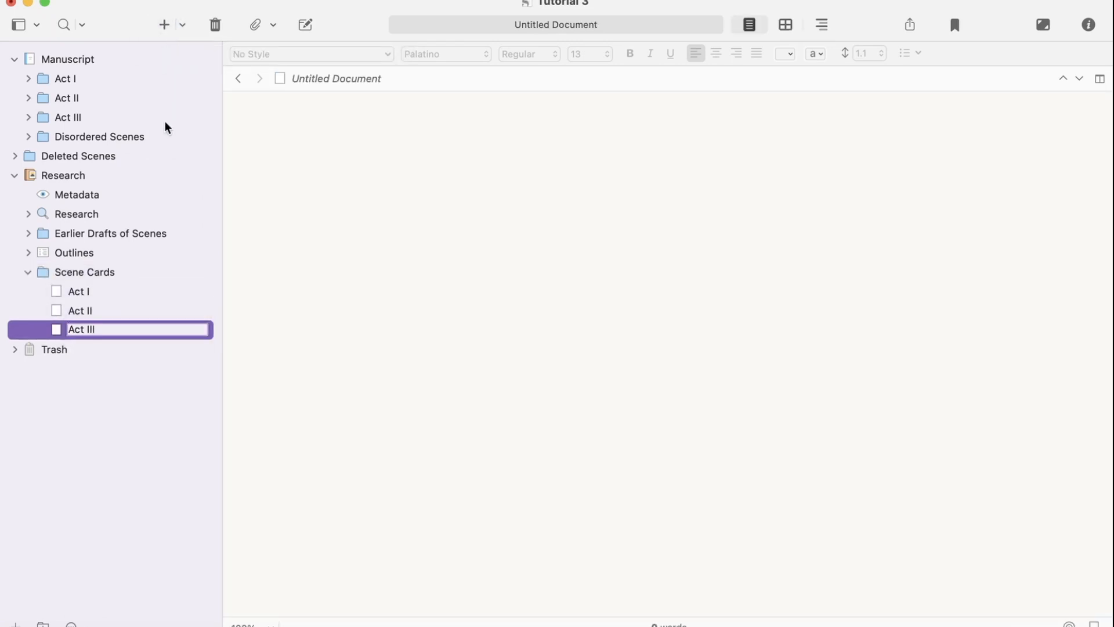
Convert the Act I, Act II and Act III documents inside Scene Cards to folders
left_click(77, 295)
right_click(78, 295)
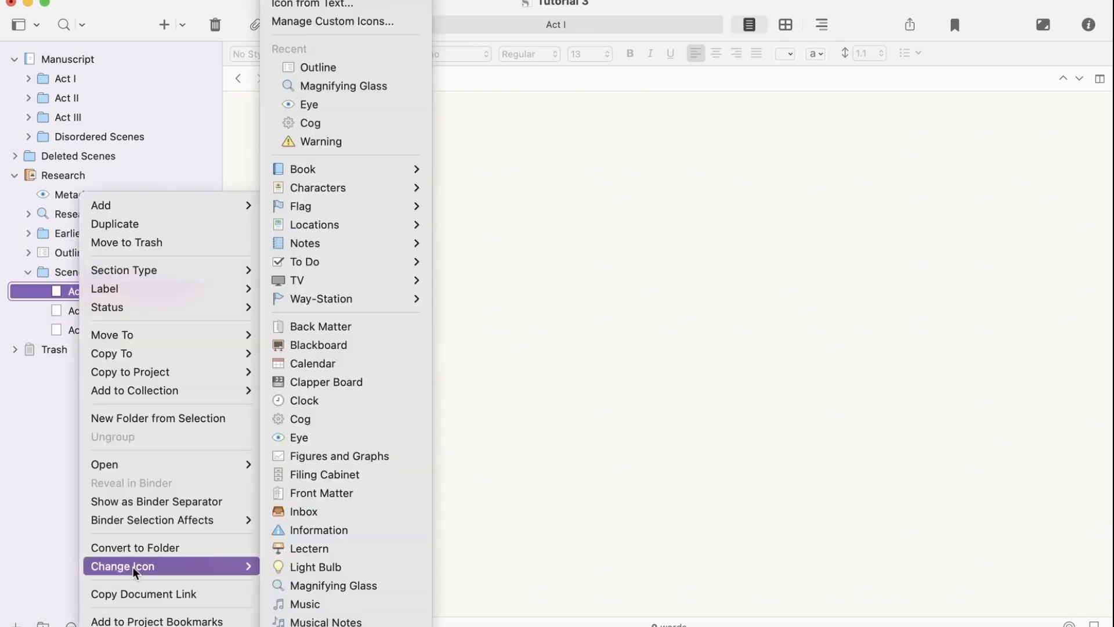
left_click(165, 546)
left_click(98, 313)
right_click(99, 313)
left_click(156, 547)
left_click(108, 327)
right_click(108, 326)
left_click(167, 547)
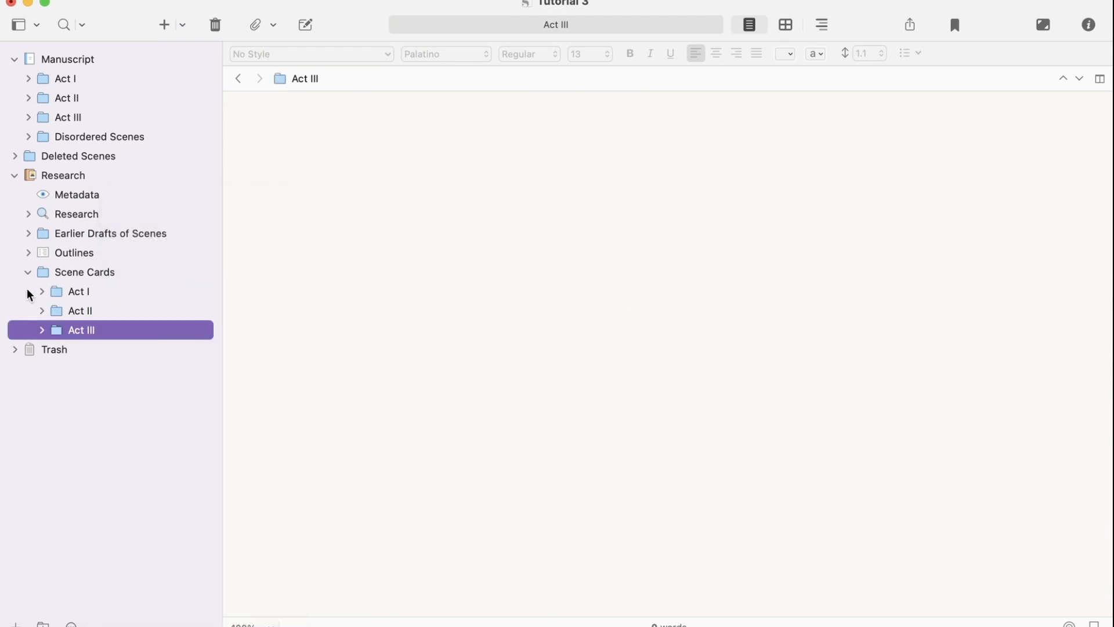
Change the icon of the Act I folder in Manuscript to Yellow Book
left_click(92, 292)
right_click(92, 291)
left_click(76, 85)
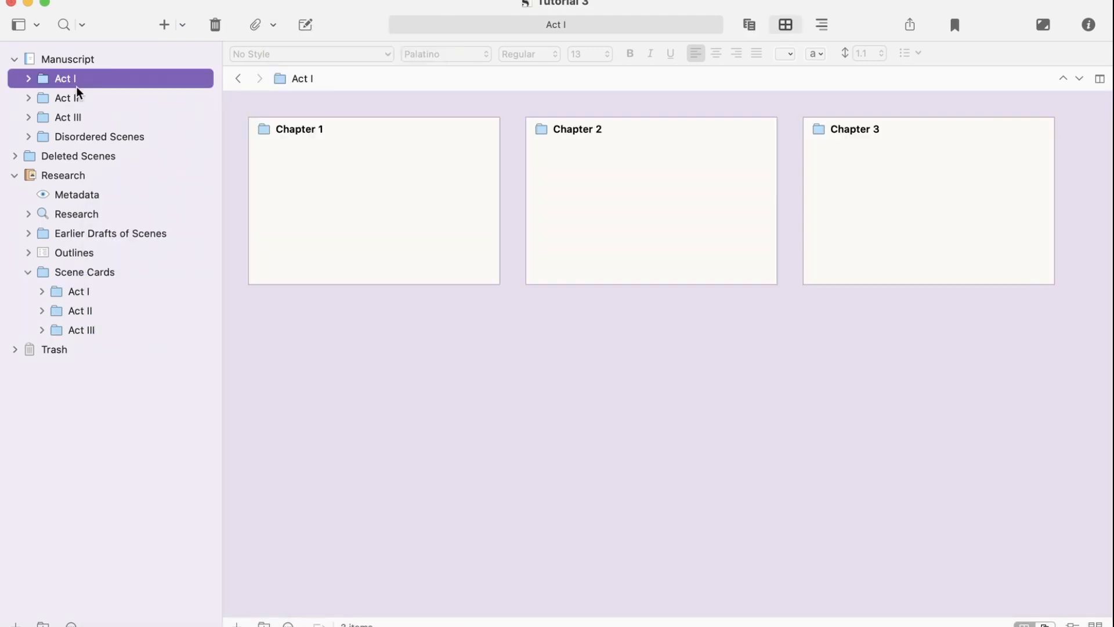
right_click(76, 86)
mouse_move(169, 457)
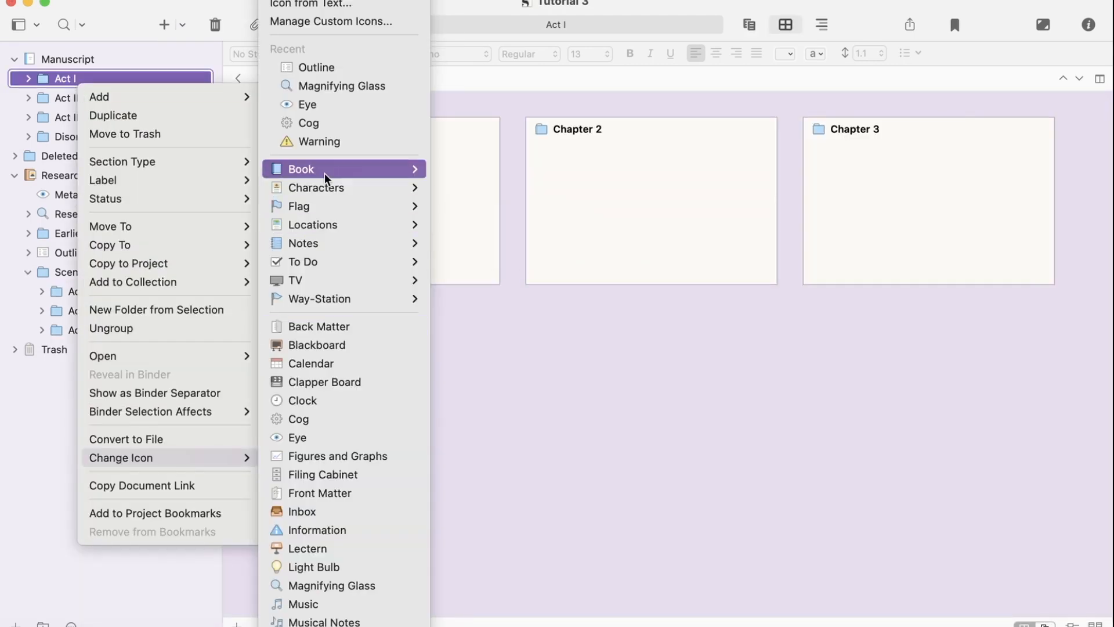
mouse_move(325, 171)
left_click(462, 316)
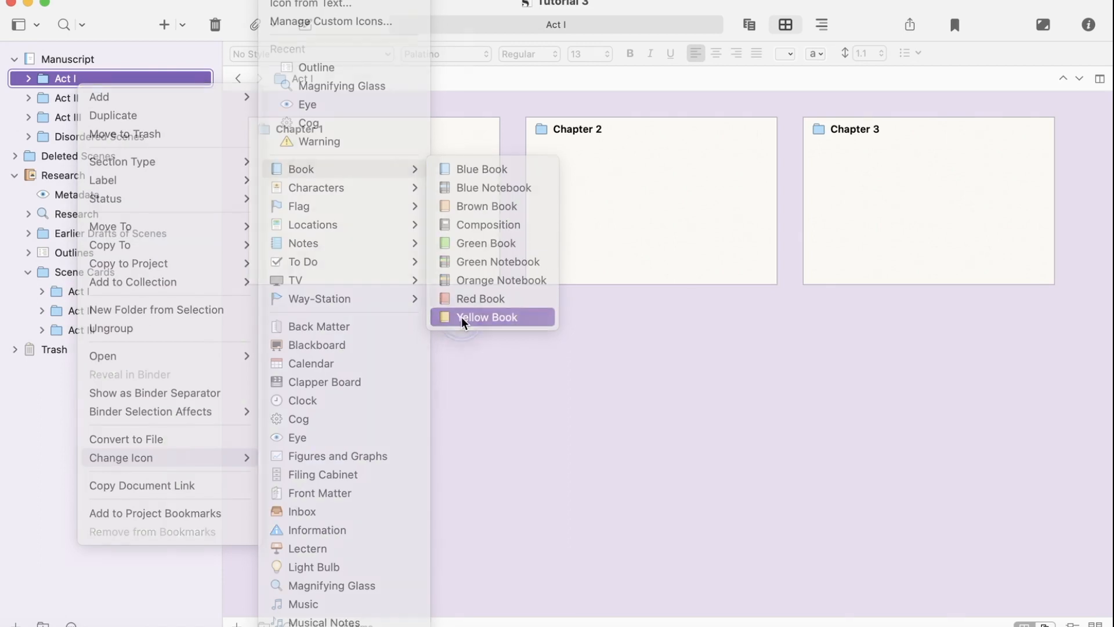
Change the icon of the Act II folder in Manuscript to Green Book
left_click(43, 97)
right_click(42, 96)
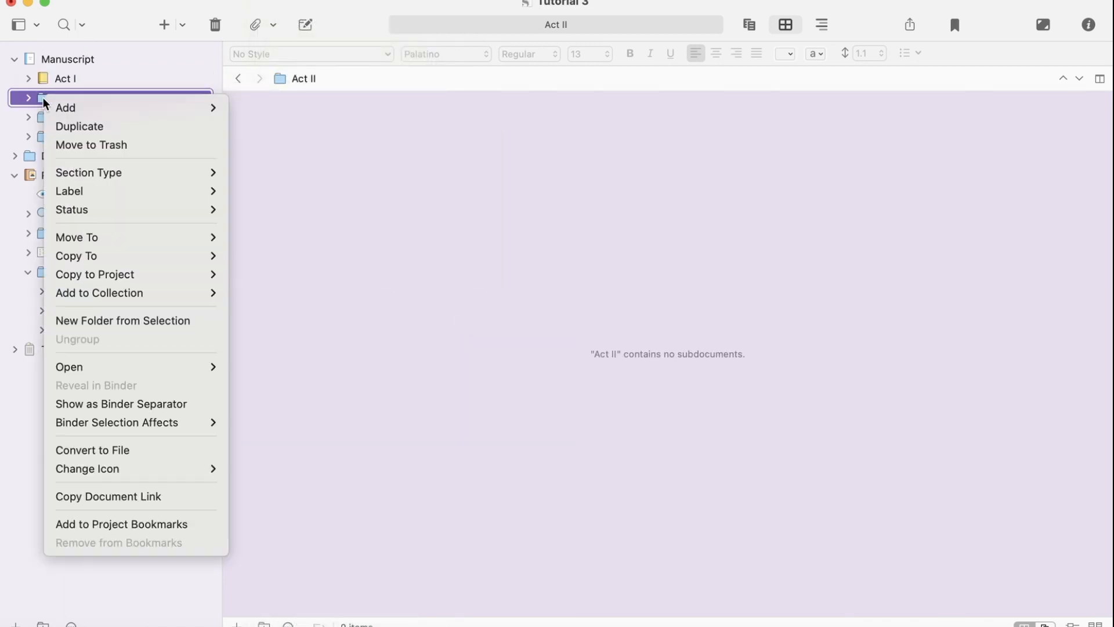
mouse_move(111, 470)
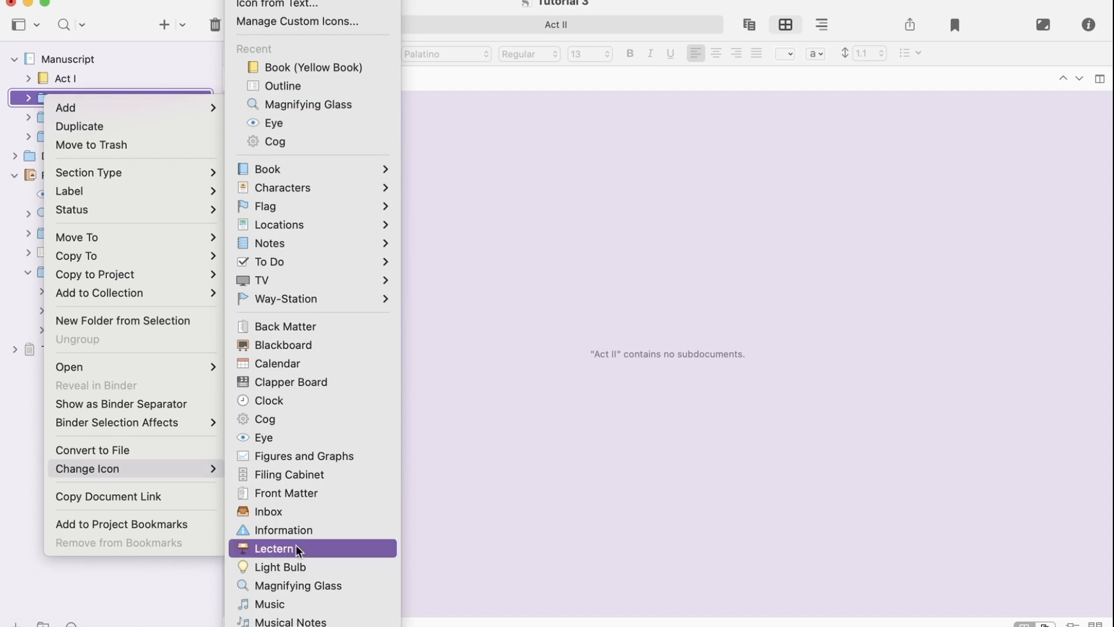
mouse_move(325, 169)
left_click(433, 241)
Change the icon of the Act III folder in Manuscript to Red Book
left_click(52, 118)
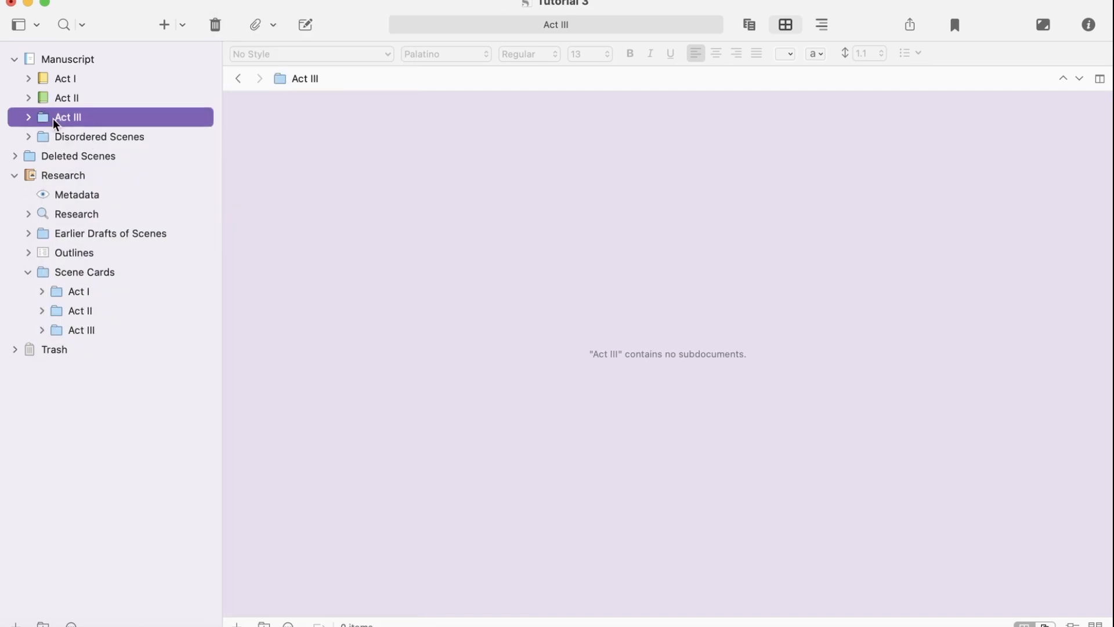
right_click(54, 118)
mouse_move(145, 485)
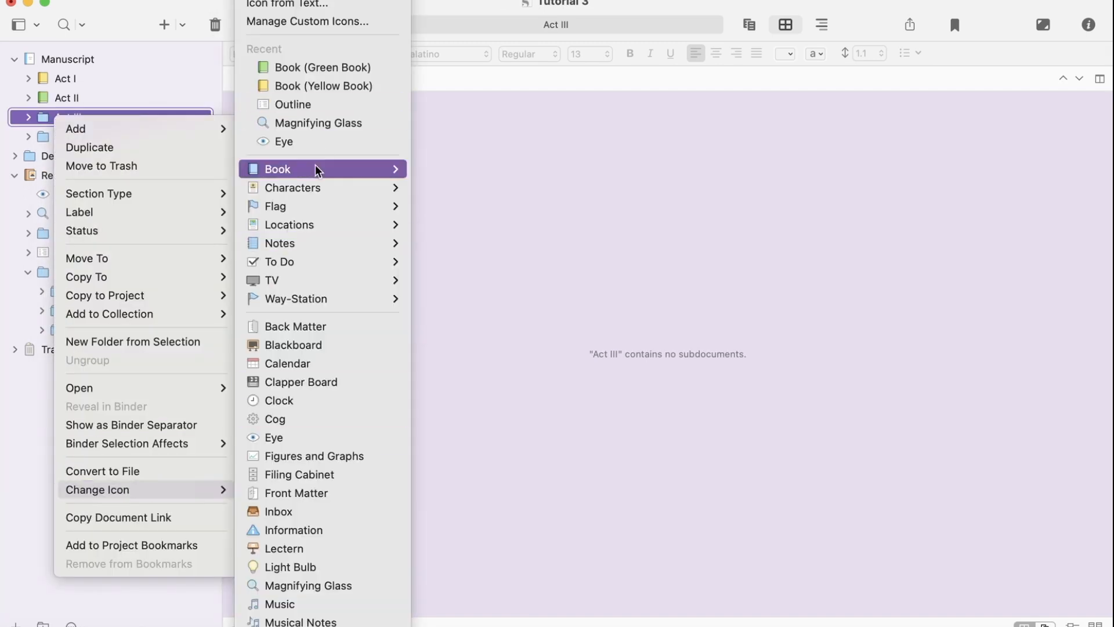
mouse_move(316, 168)
left_click(444, 262)
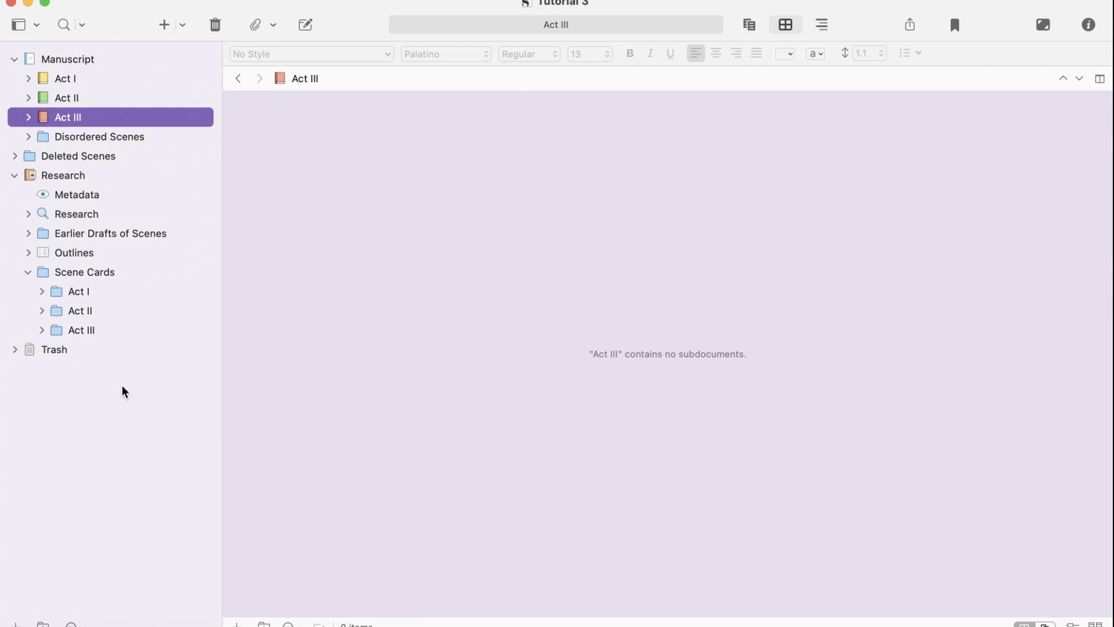
Change the icon of the Act I folder inside Scene Cards to Yellow Book
left_click(70, 298)
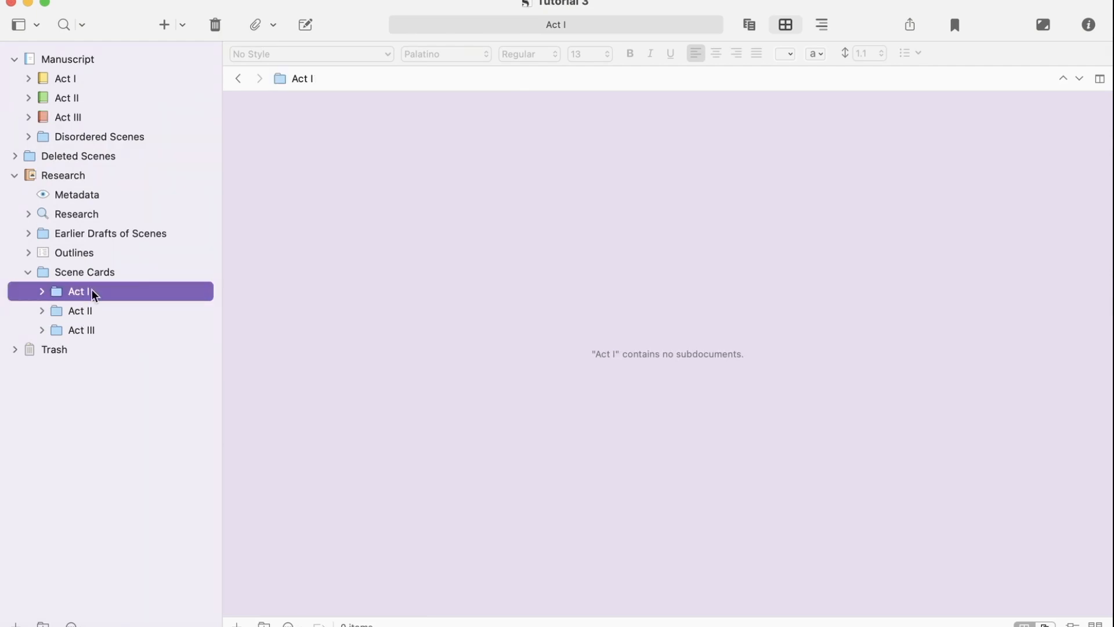
right_click(92, 289)
mouse_move(231, 564)
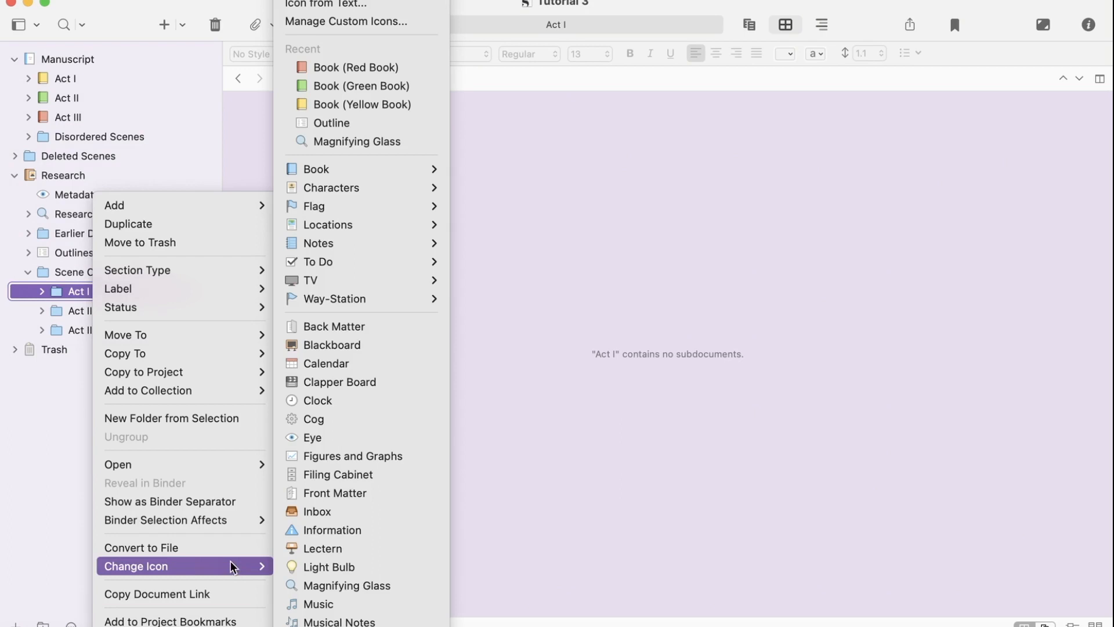
left_click(352, 98)
Inside Scene Cards, change the Act II folder's icon to Green Book and the Act III folder's icon to Red Book
left_click(79, 310)
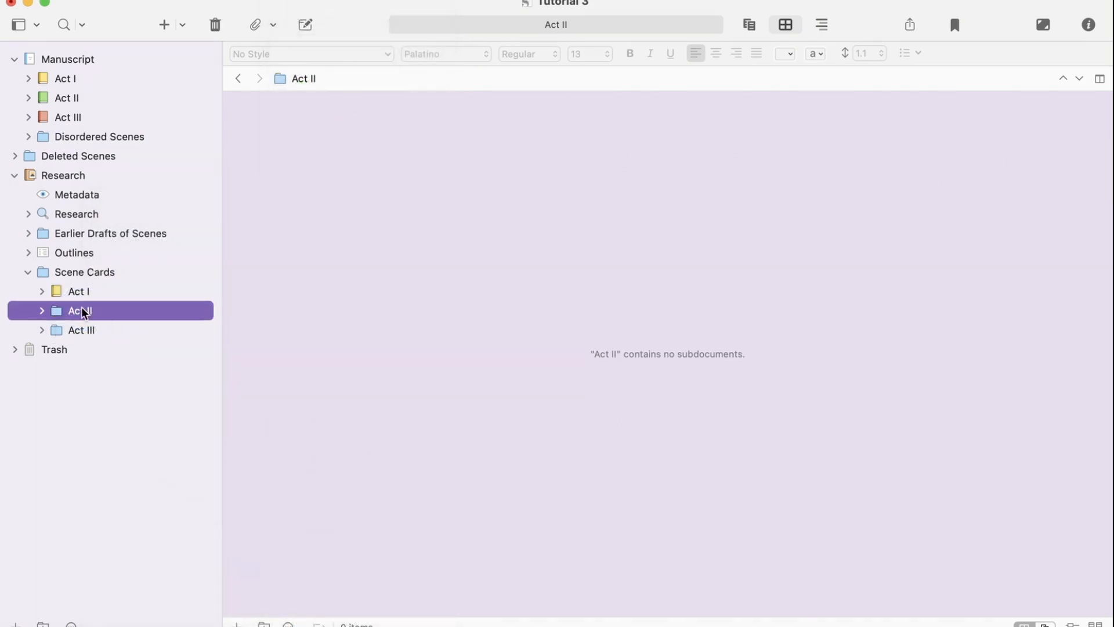
right_click(81, 306)
mouse_move(171, 566)
left_click(320, 104)
left_click(82, 330)
right_click(83, 330)
left_click(312, 108)
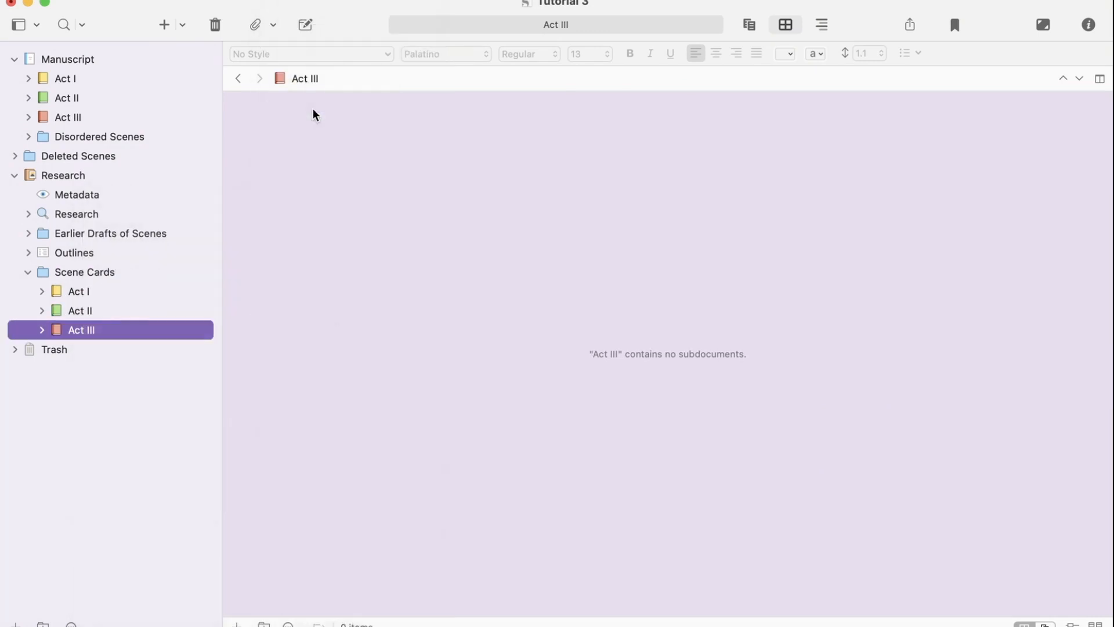
Collapse the Scene Cards folder and change its icon to Outline
left_click(29, 276)
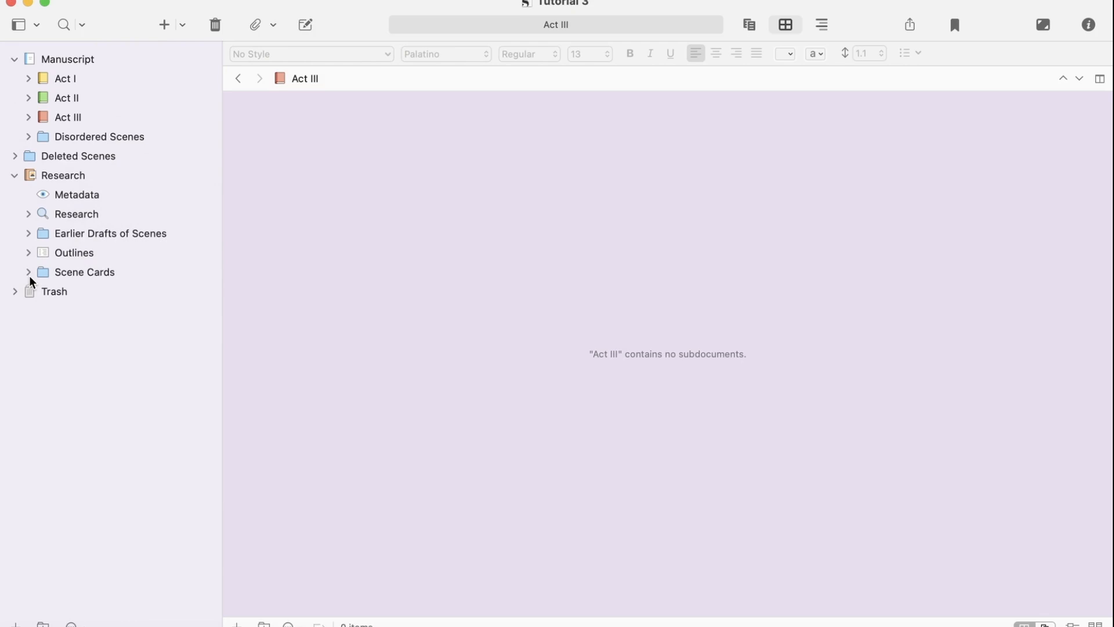
left_click(81, 267)
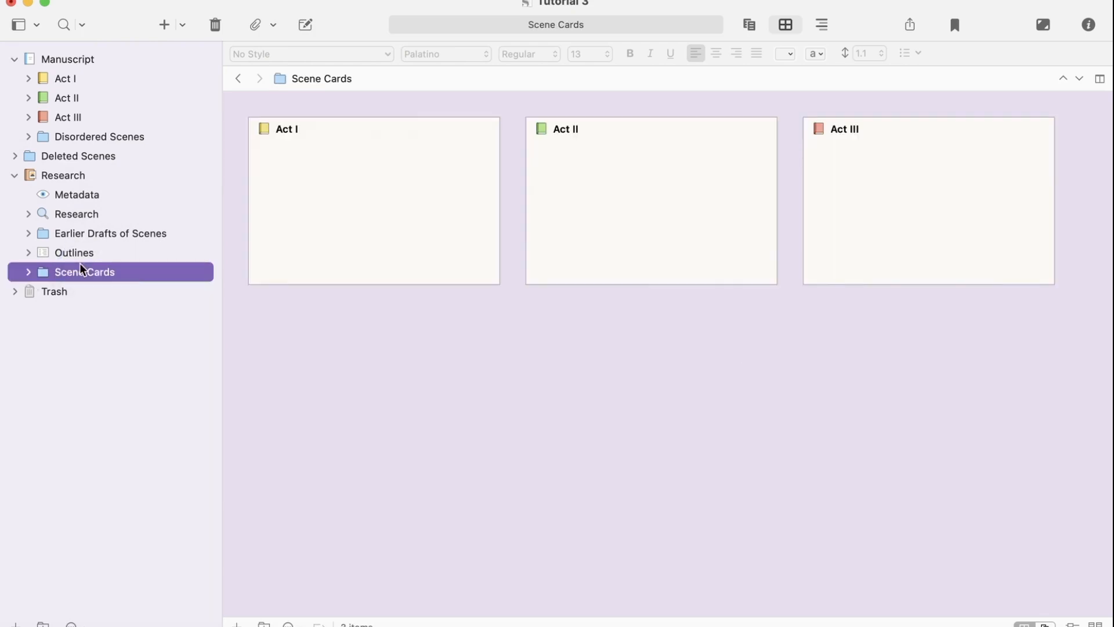
right_click(81, 267)
mouse_move(231, 566)
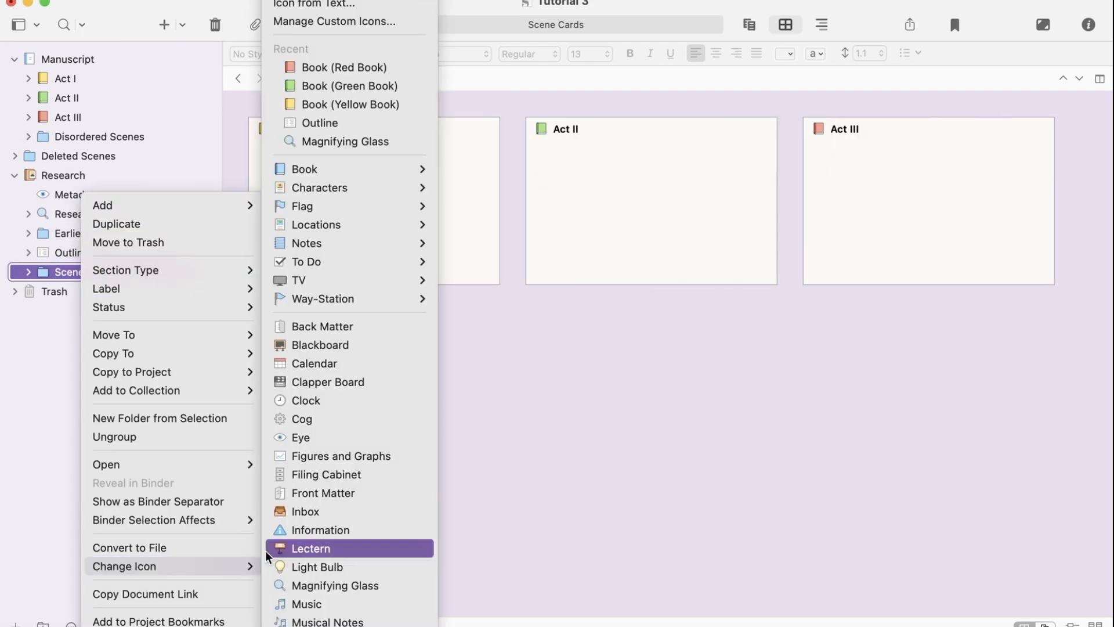
left_click(312, 123)
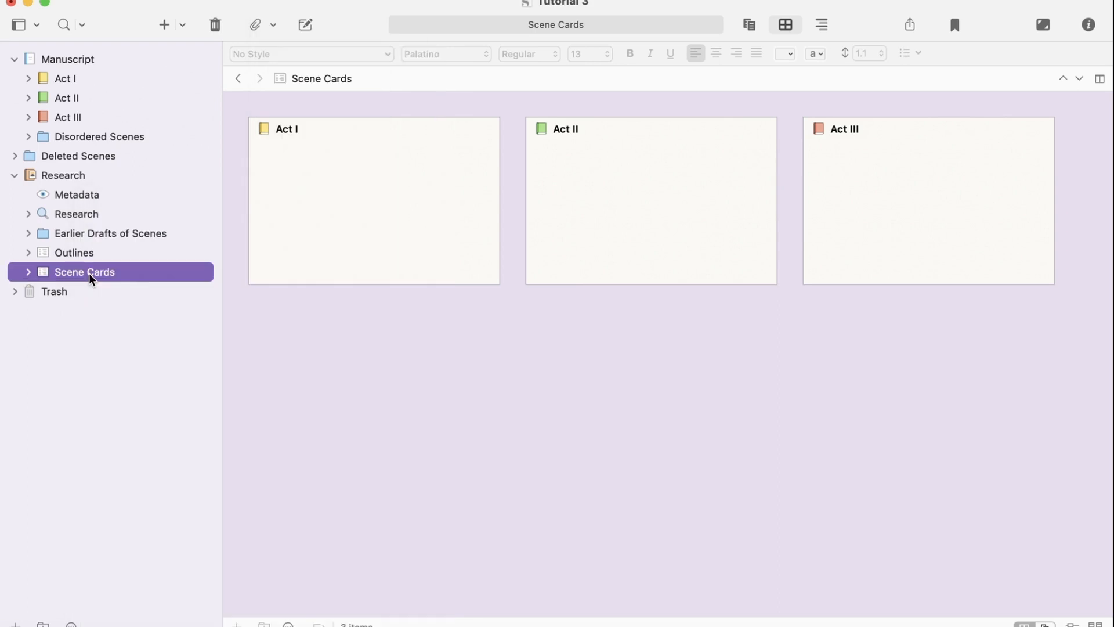
Add a folder named "Characters" below Scene Cards and change its icon to Character Sheet
left_click(180, 25)
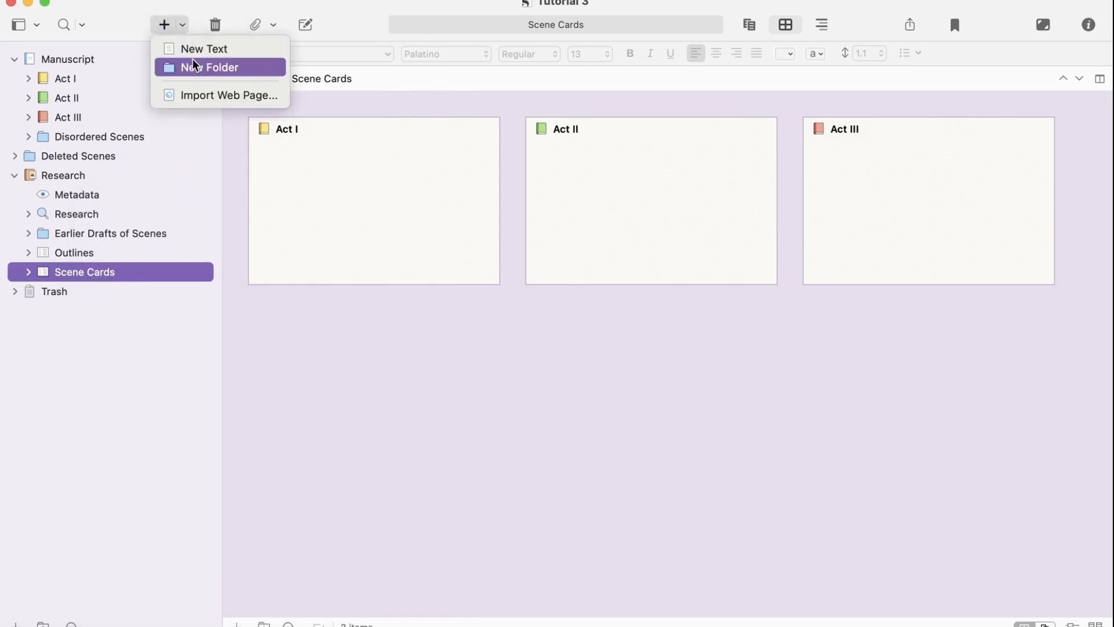
left_click(193, 65)
type("Characters")
key("Return")
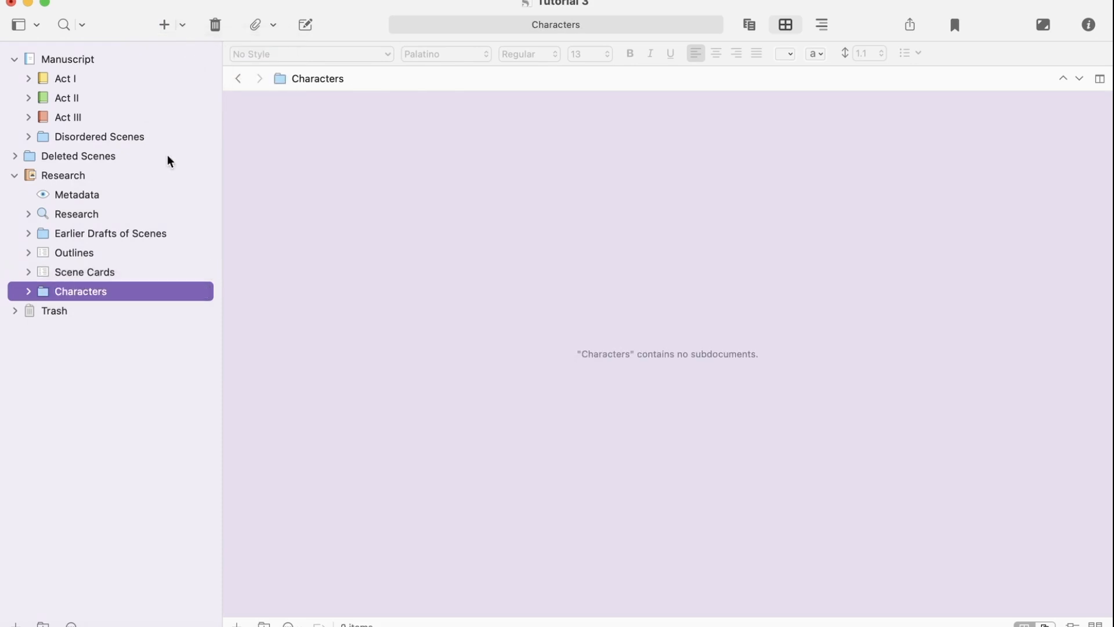
right_click(130, 286)
mouse_move(228, 565)
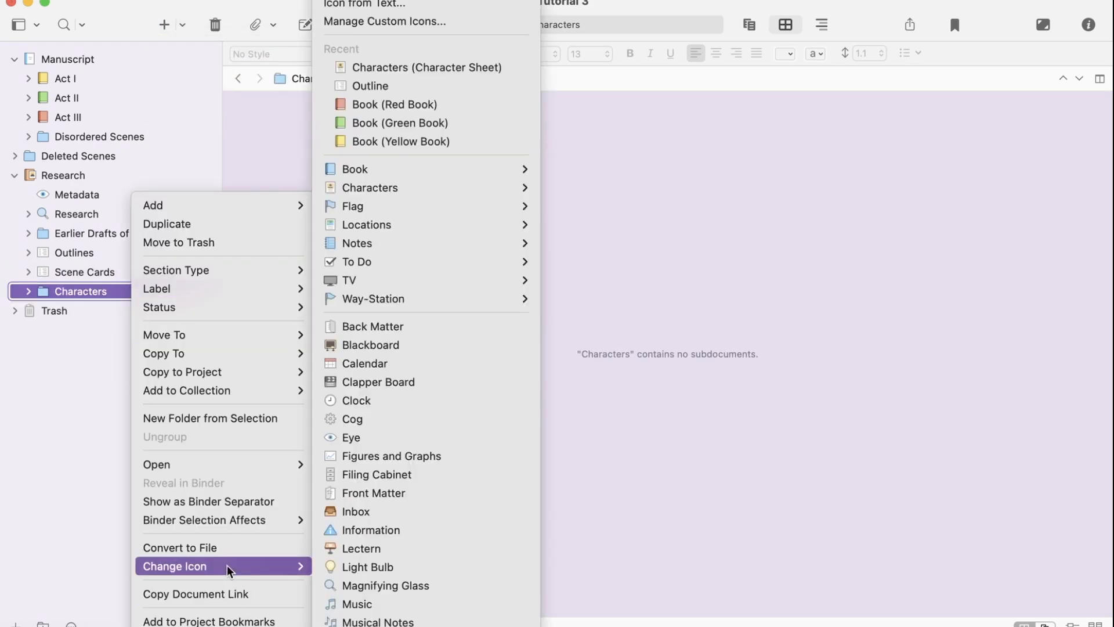
left_click(486, 66)
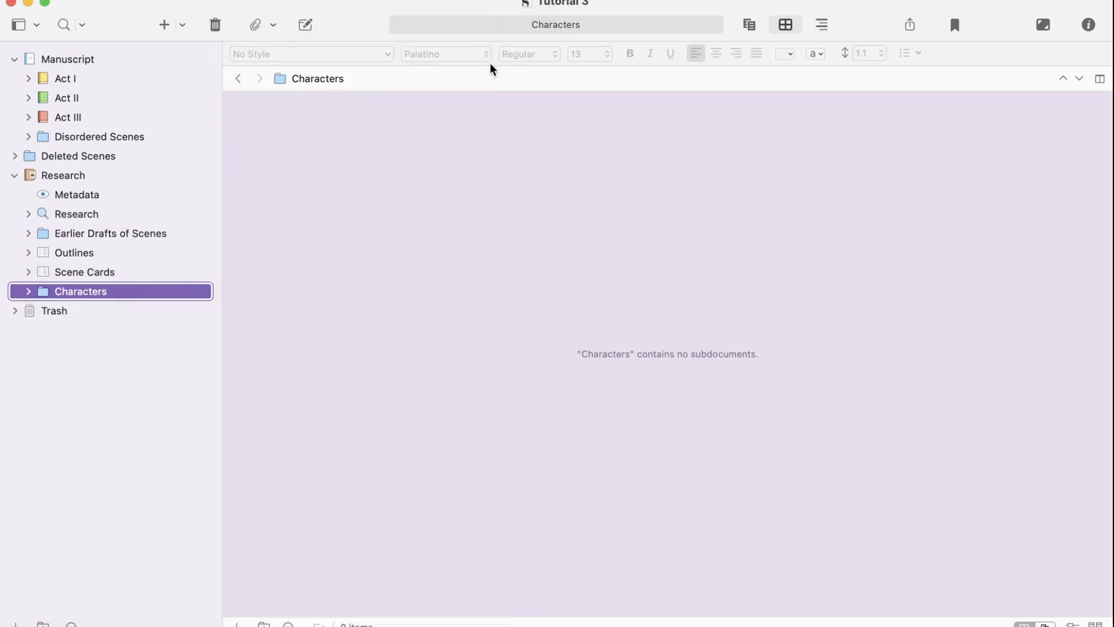
Add a folder named "Settings" below Characters and change its icon to one from the Locations group
left_click(183, 23)
left_click(223, 65)
type("Settings")
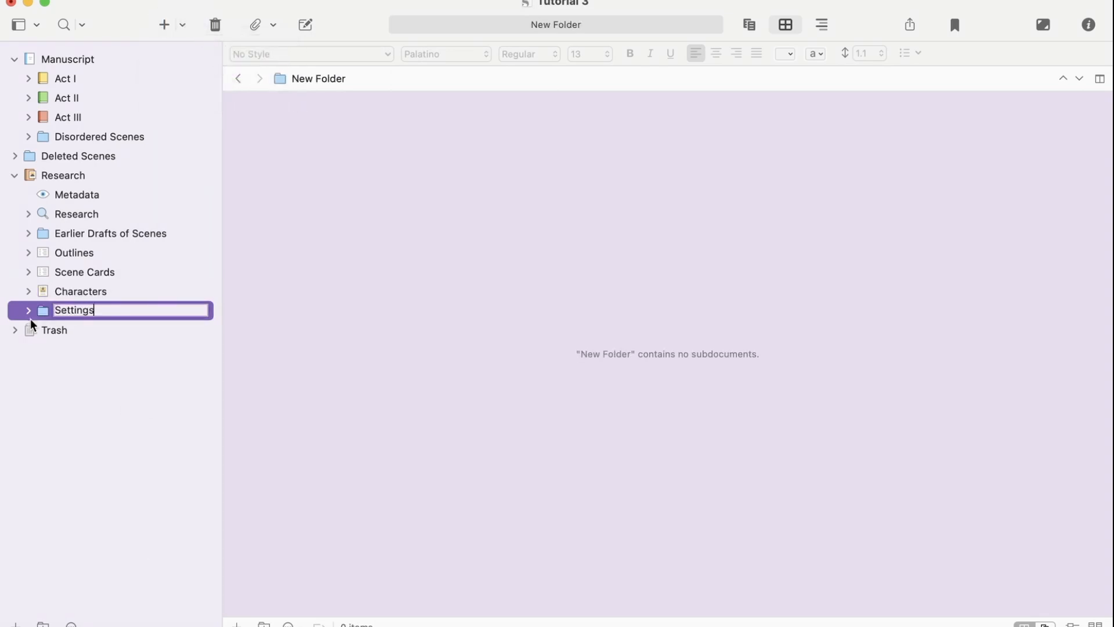
right_click(43, 310)
mouse_move(116, 565)
mouse_move(441, 224)
left_click(502, 224)
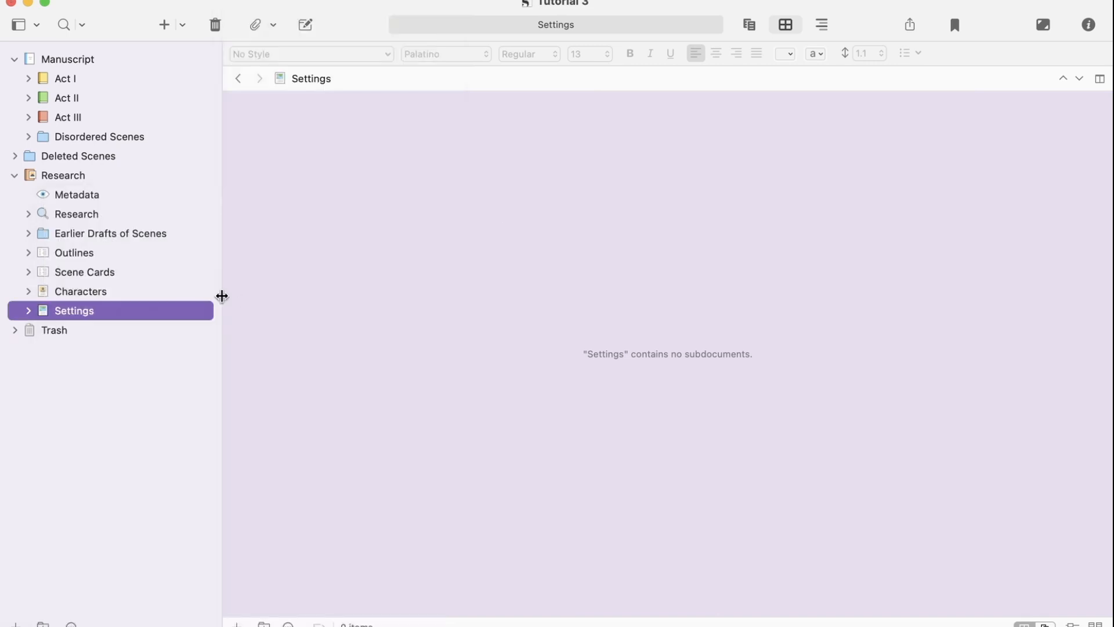
Add a folder named "Notes" below Settings and change its icon to Pencil
left_click(182, 23)
left_click(190, 62)
type("Notes")
key("Return")
right_click(40, 334)
mouse_move(140, 566)
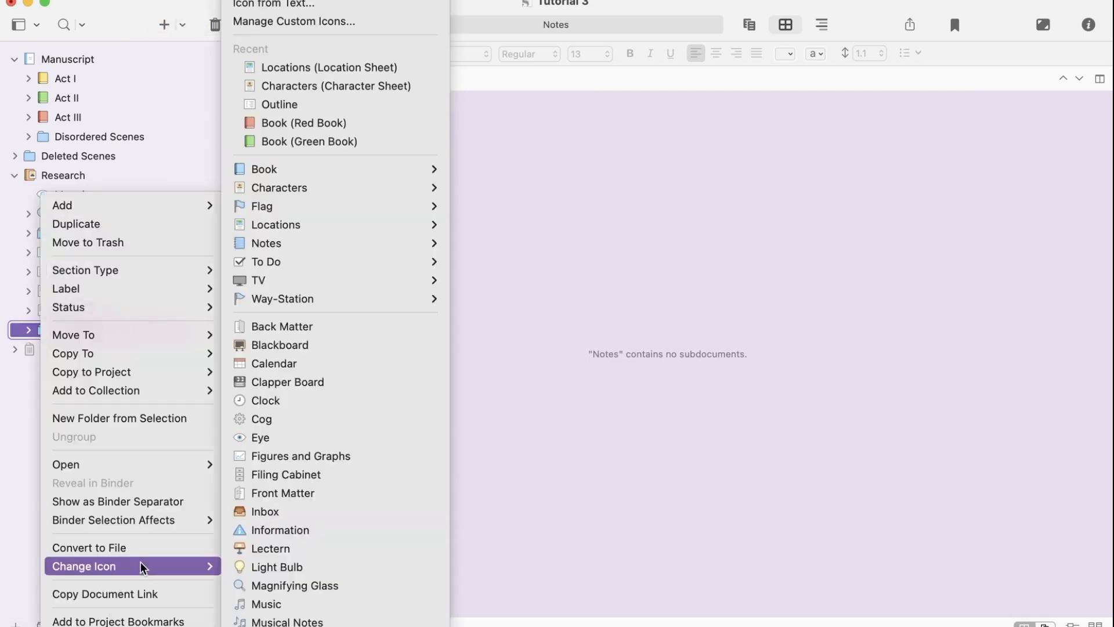
scroll(341, 566, "down", 5)
left_click(331, 440)
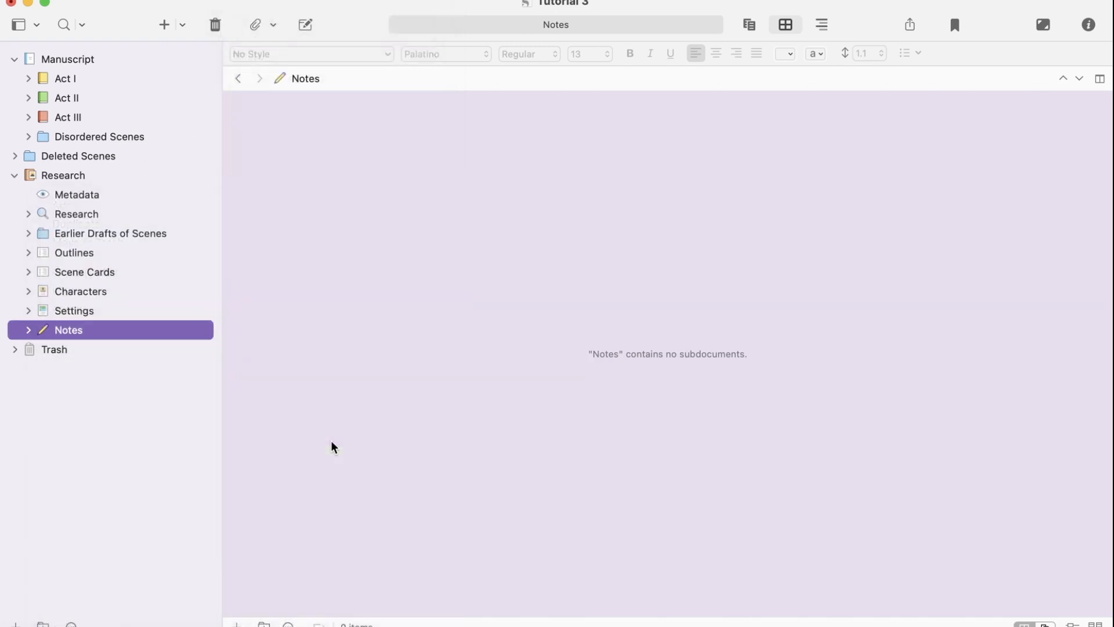
Add a folder named "Early Materials" and move it inside the Notes folder
left_click(182, 24)
left_click(193, 61)
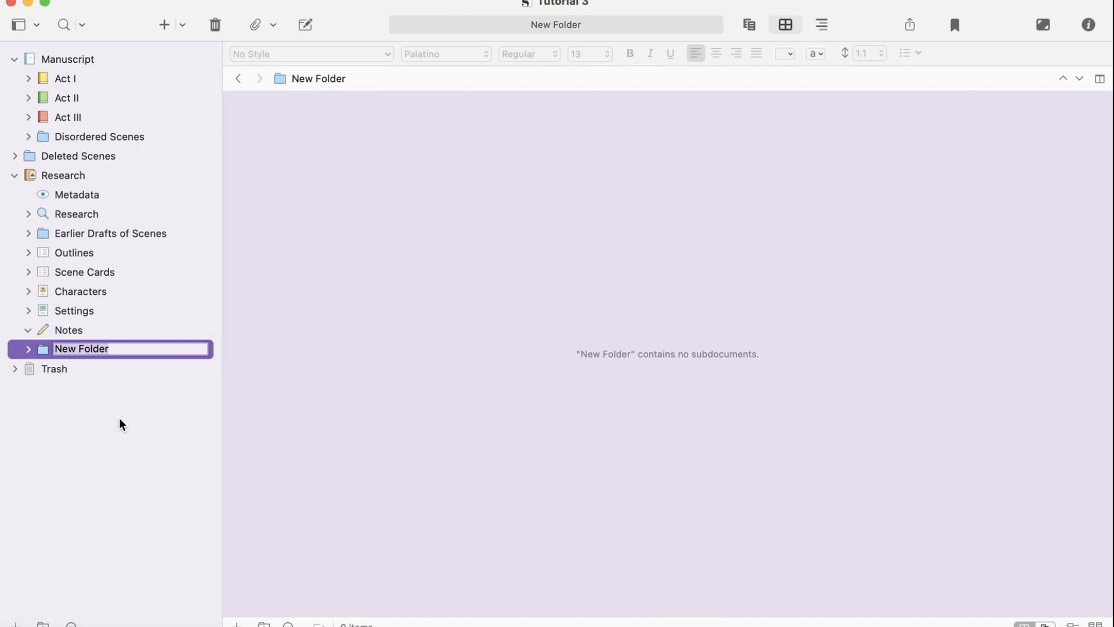
type("Early Materials")
key("Return")
left_click_drag(113, 350, 121, 329)
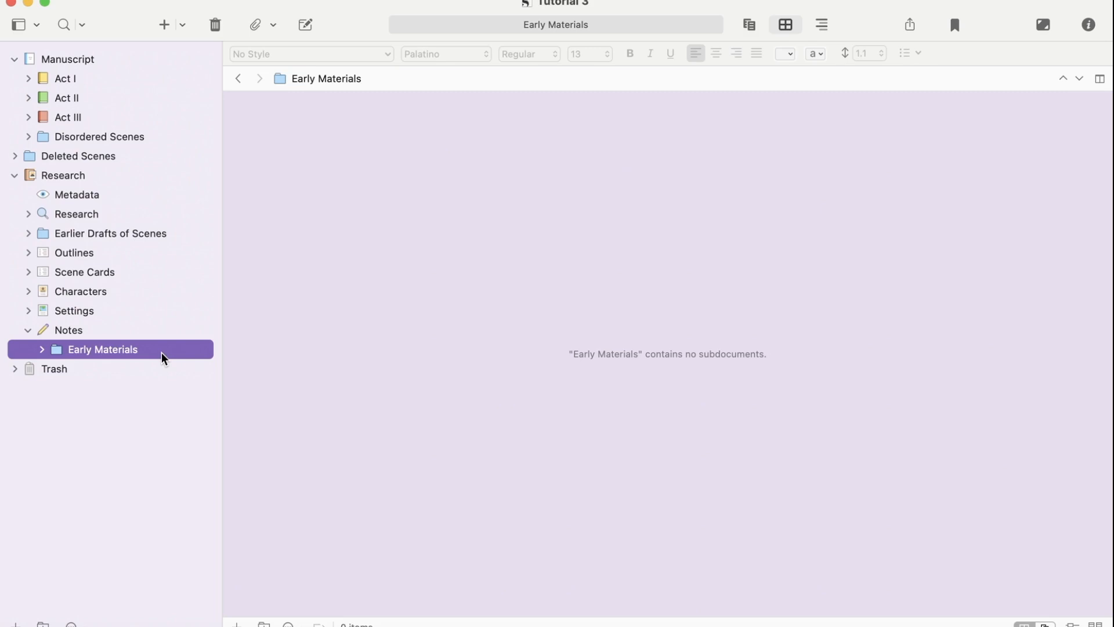
Add a folder named "Ideas" below Early Materials inside the Notes folder
left_click(183, 25)
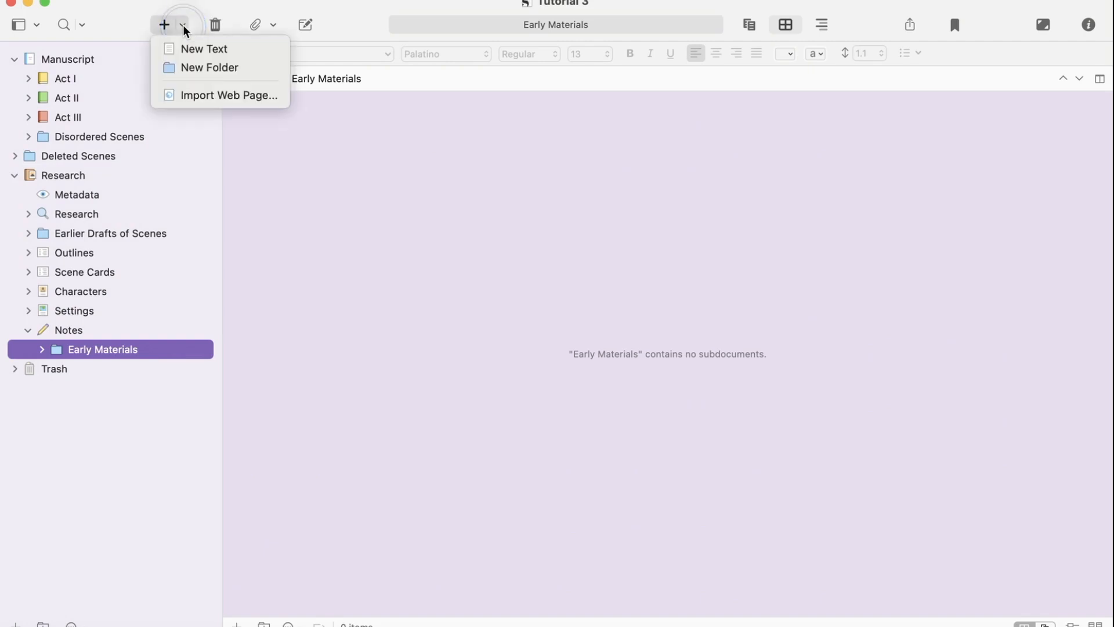
left_click(213, 68)
type("Ideas")
key("Return")
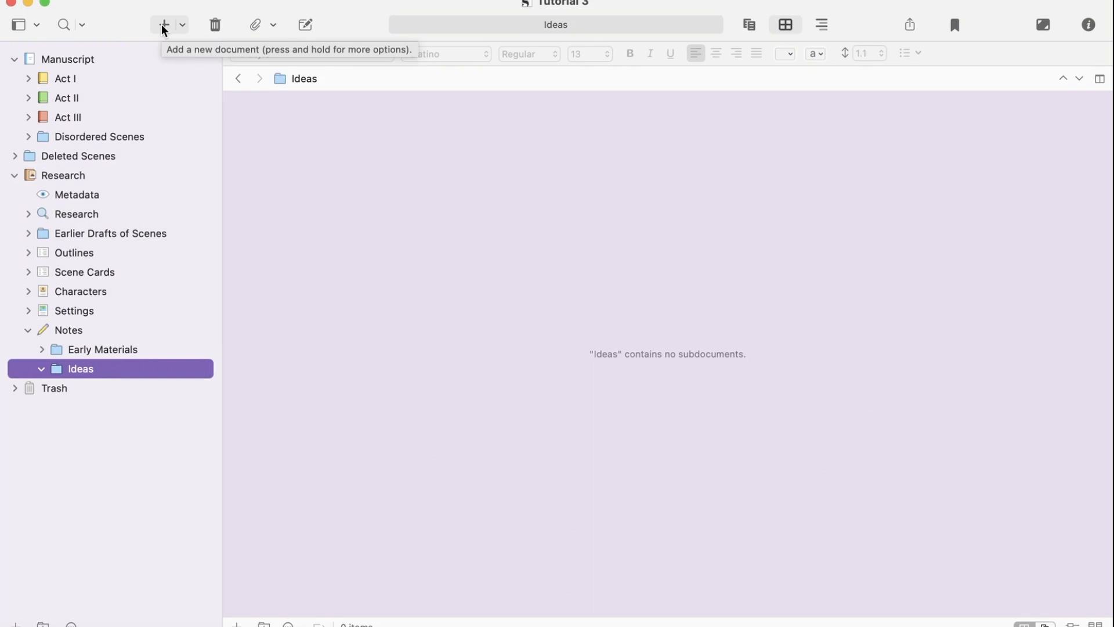
Add text documents named "Random ideas", "Family stories" and "Earlier novels" inside the Ideas folder and collapse it
left_click(163, 26)
type("Ra")
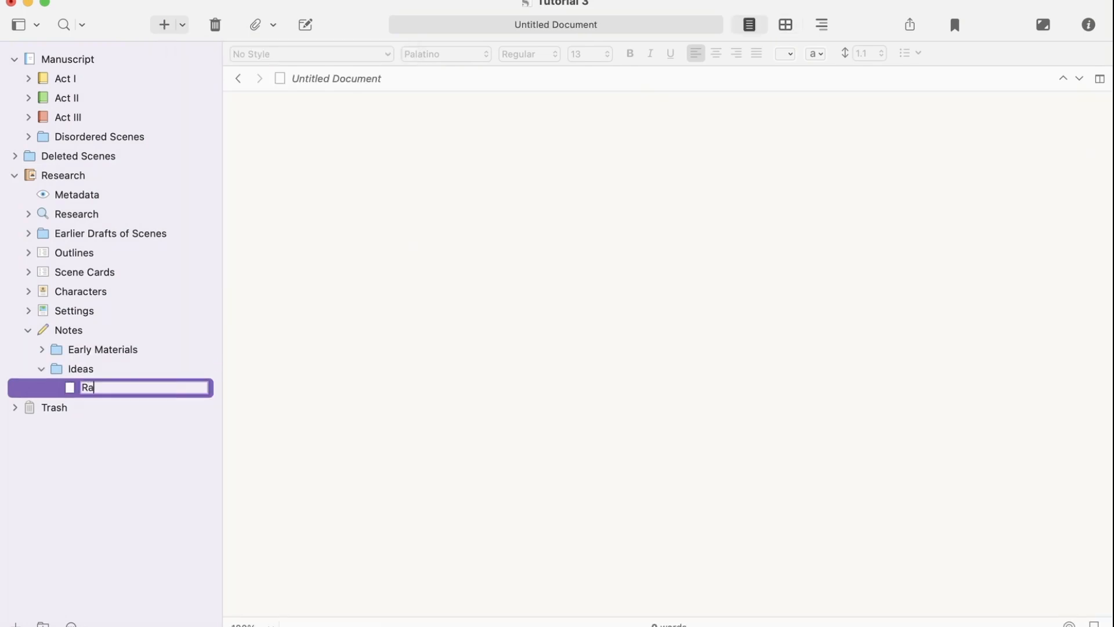
type("ndom ideas")
key("Return")
left_click(164, 20)
type("Family stories")
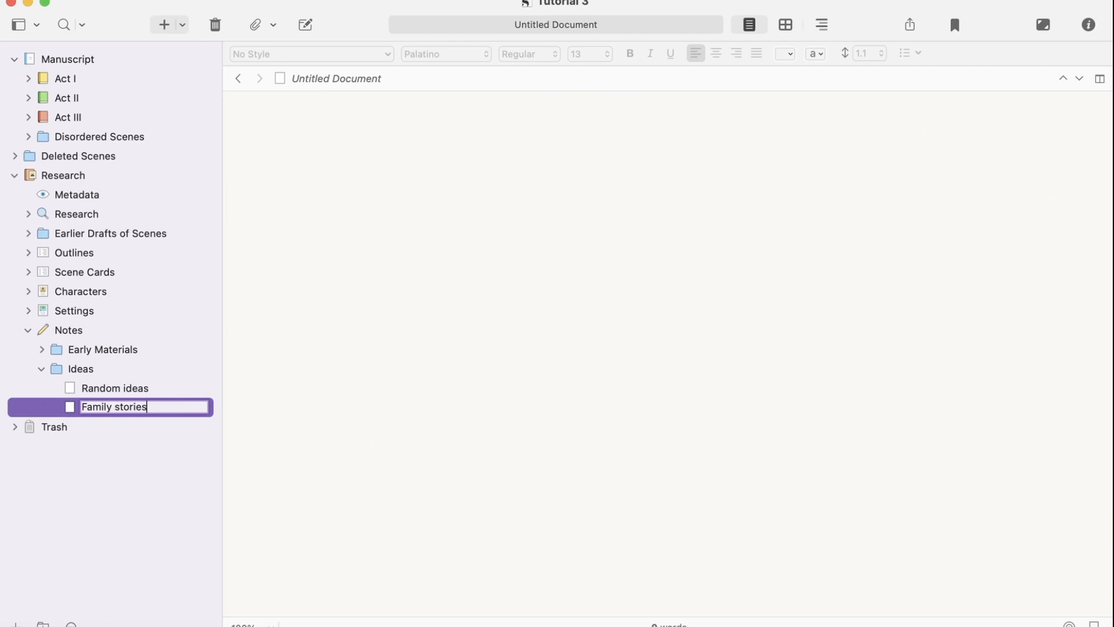
key("Return")
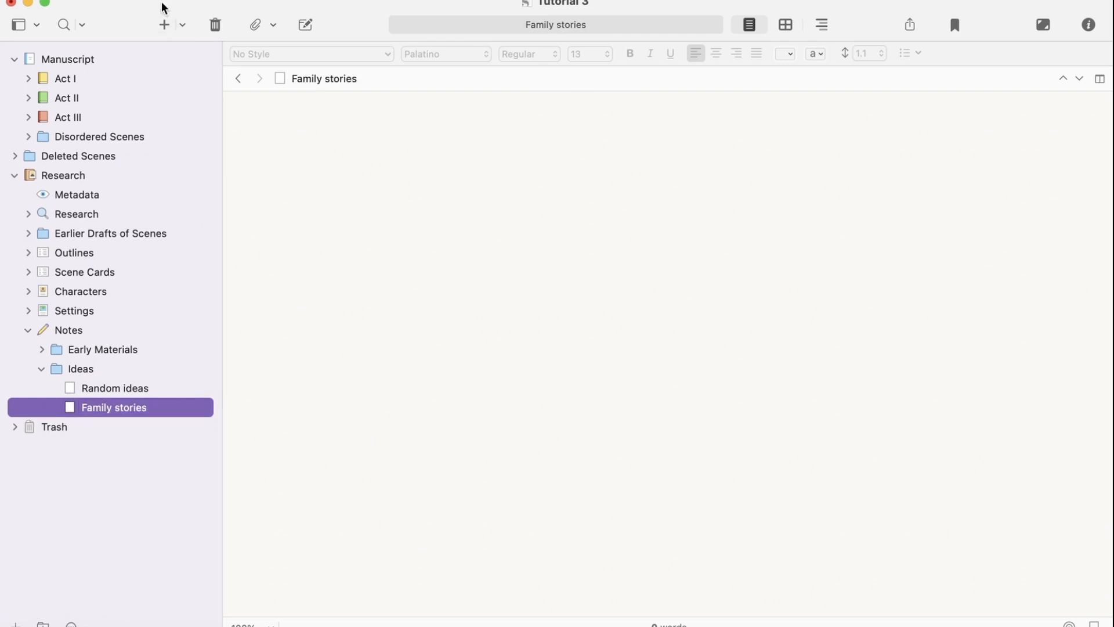
left_click(164, 25)
type("Earlier novels")
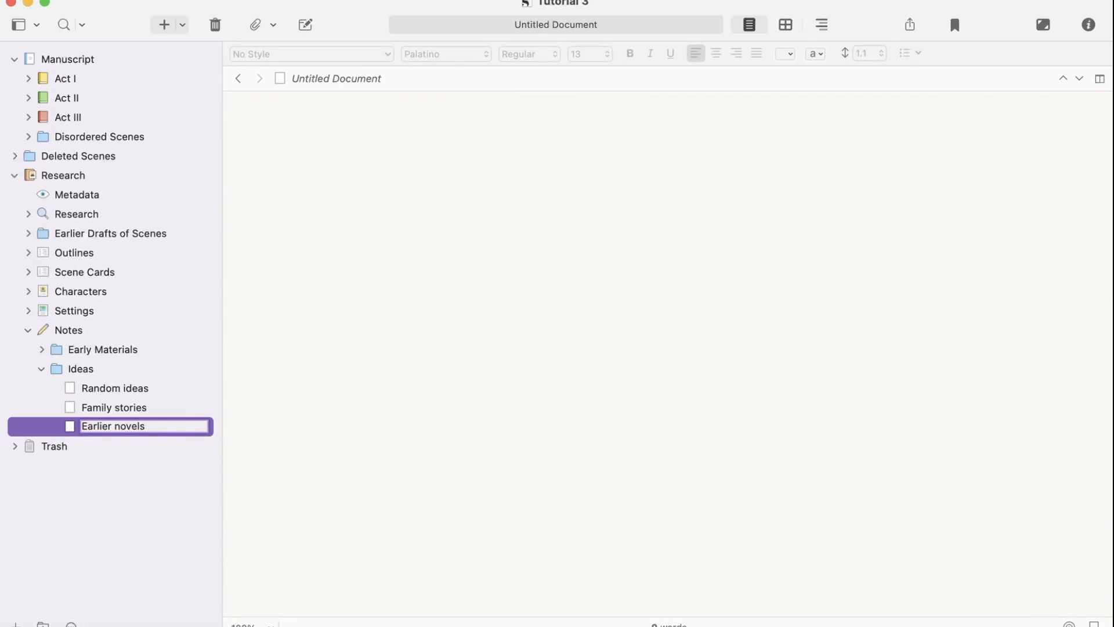
key("Return")
left_click(41, 369)
Add a folder named "Plotting Notes" below Ideas inside the Notes folder
left_click(181, 24)
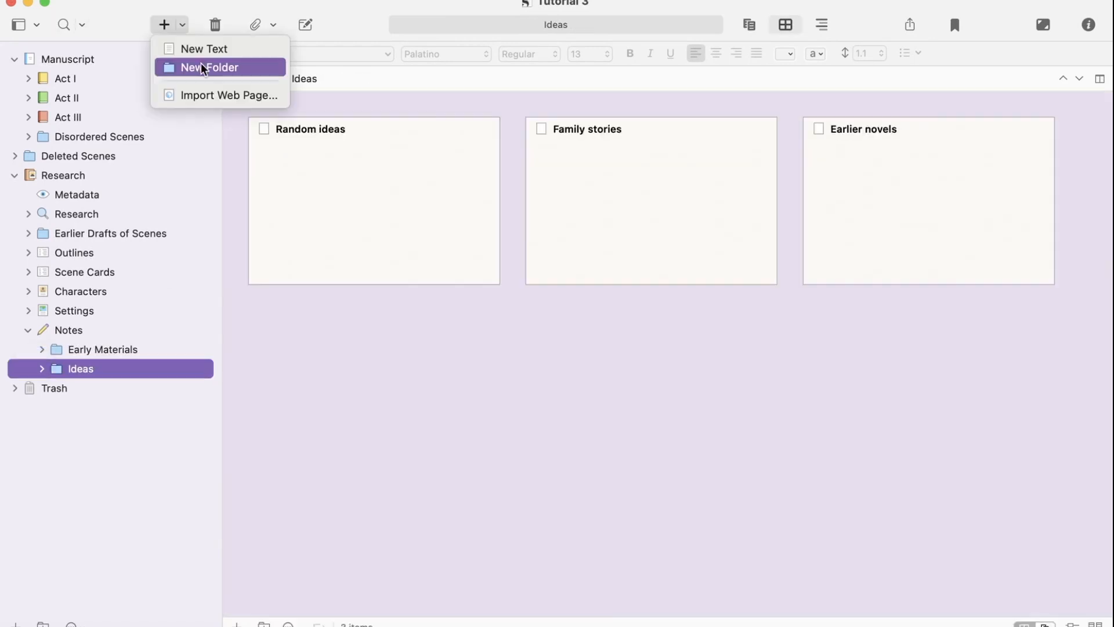
left_click(198, 65)
type("Plotting")
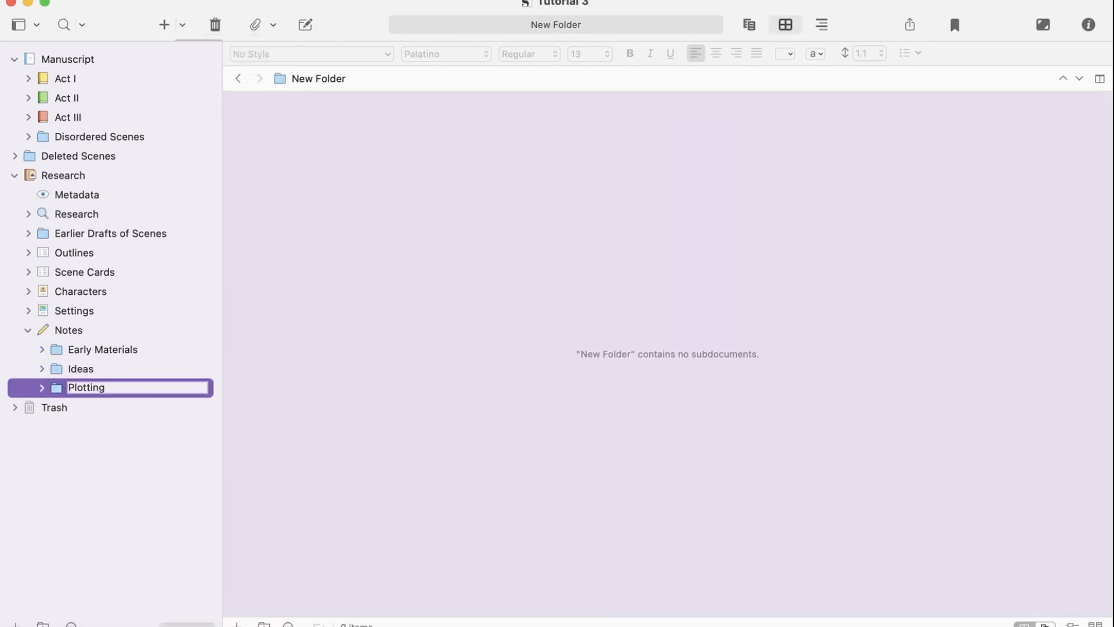
type(" Notes")
key("Return")
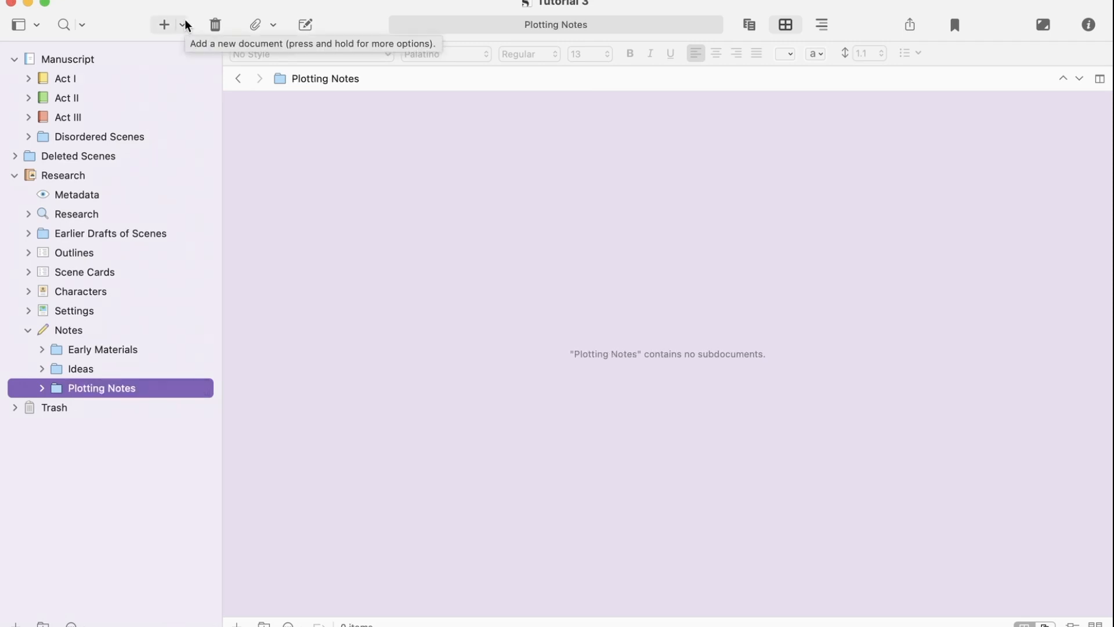
Add three untitled text documents below the Plotting Notes folder, directly inside Notes and outside Plotting Notes
left_click(184, 22)
left_click_drag(69, 406, 60, 330)
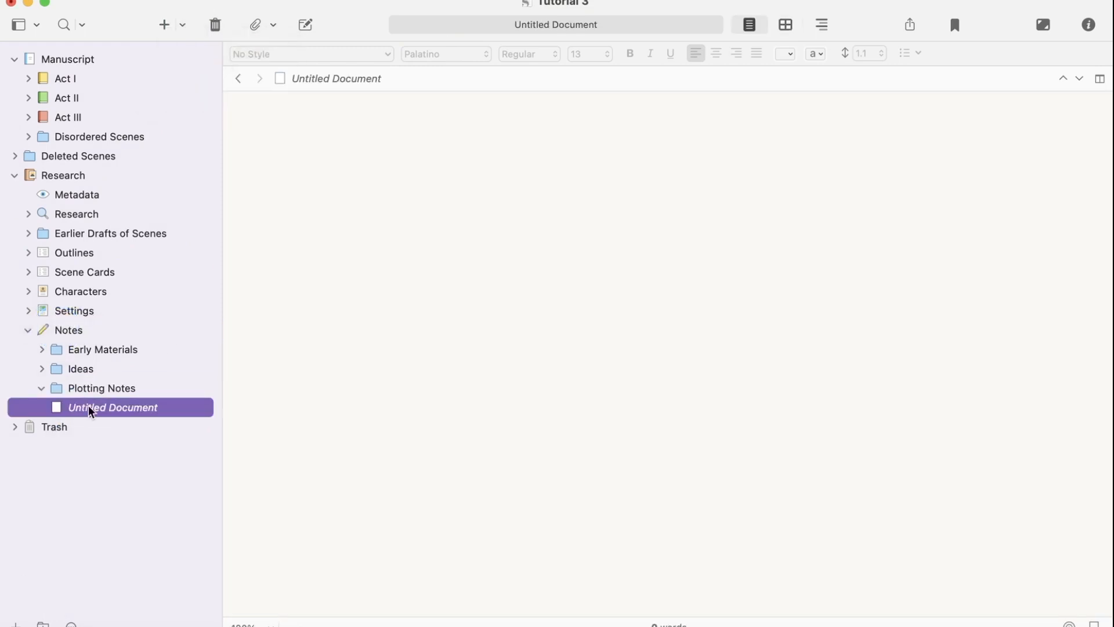
left_click(163, 26)
left_click(163, 26)
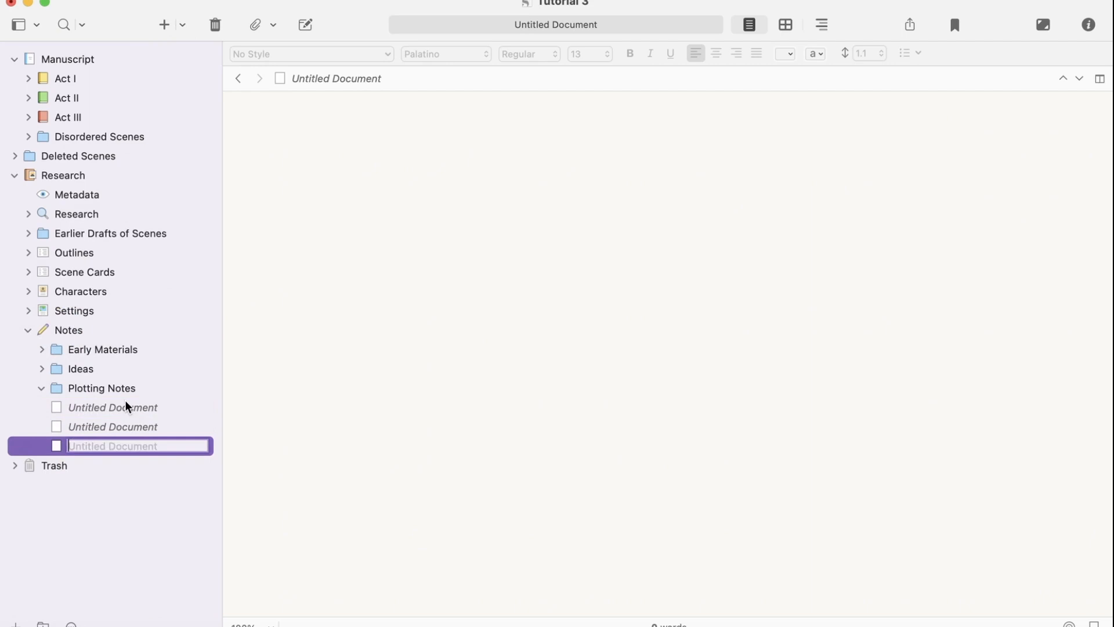
Name the three untitled documents below Plotting Notes "Reoccuring motifs", "Timeline" and "Soundtracks", in that order
left_click(125, 404)
type("Re")
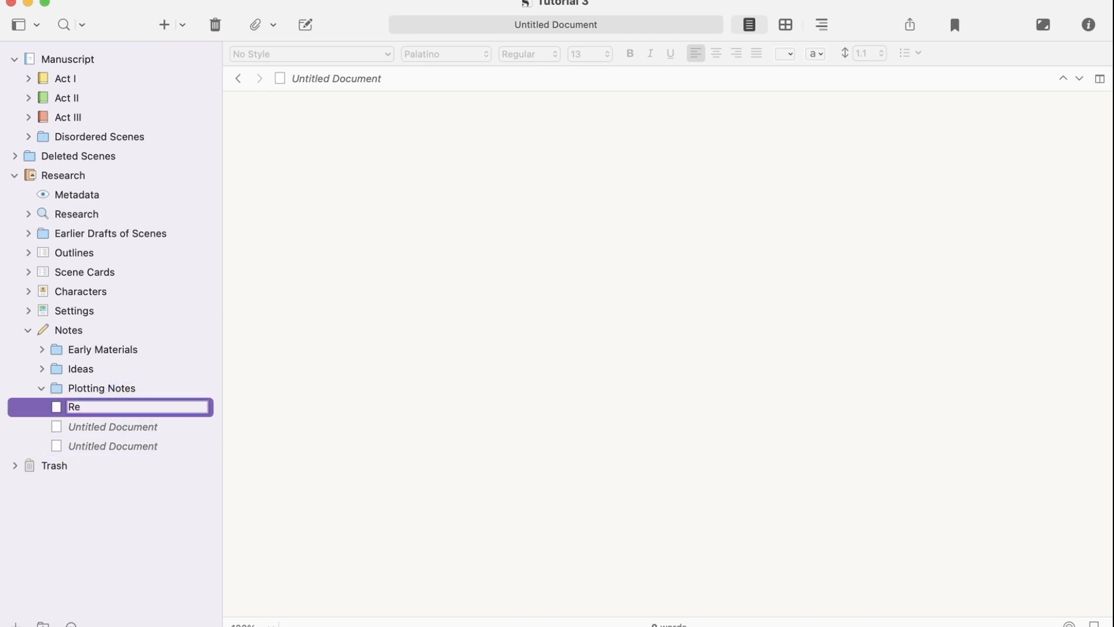
type("occuring motifs")
key("Return")
double_click(89, 429)
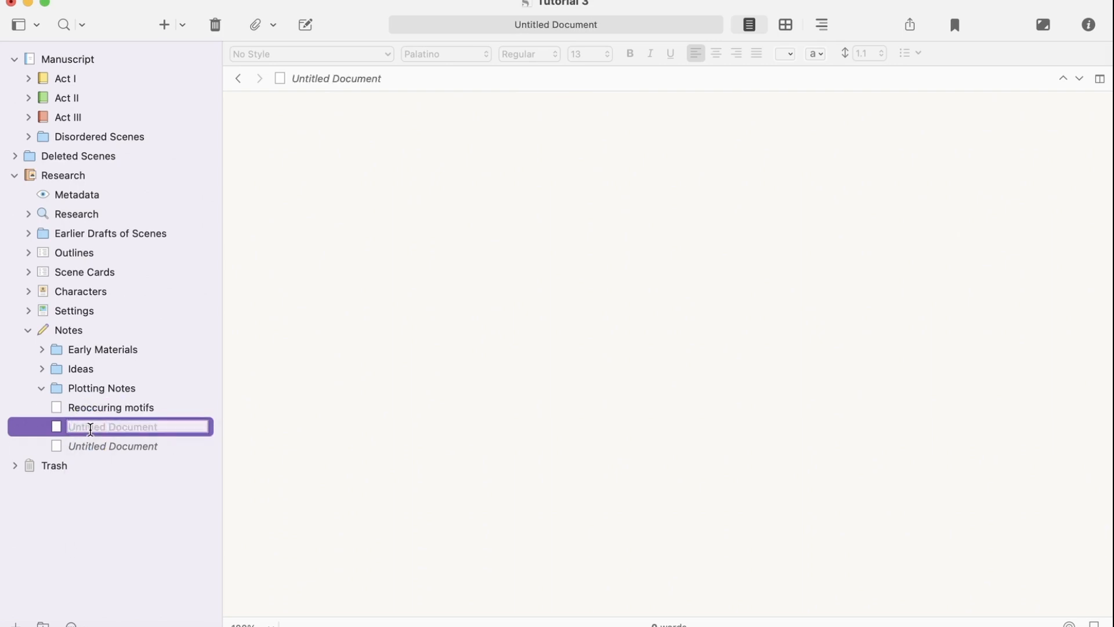
left_click(111, 406)
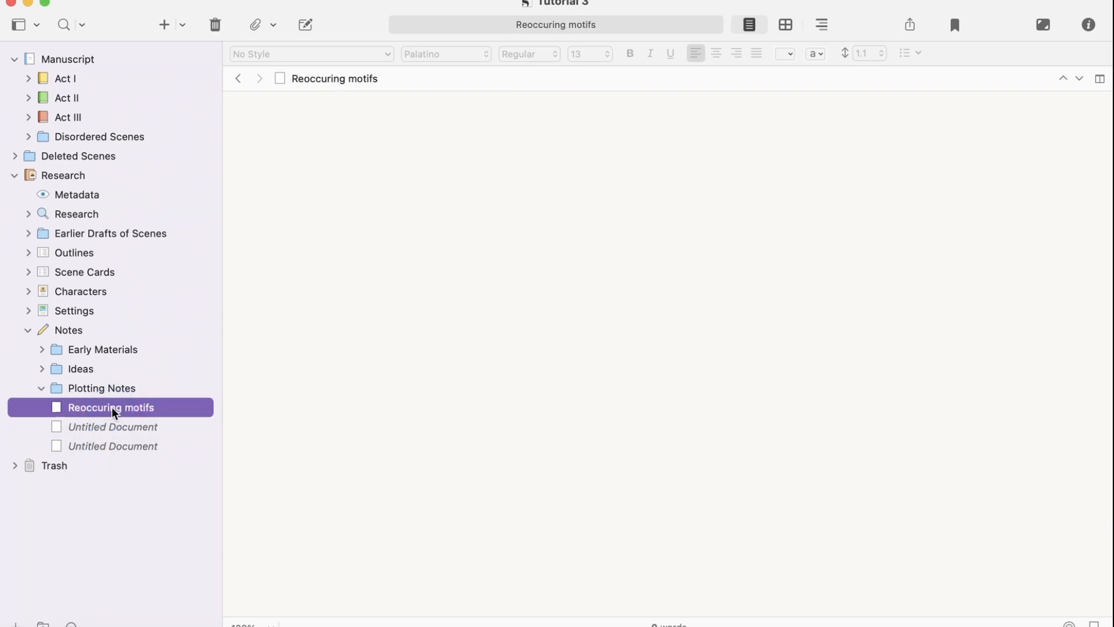
double_click(126, 424)
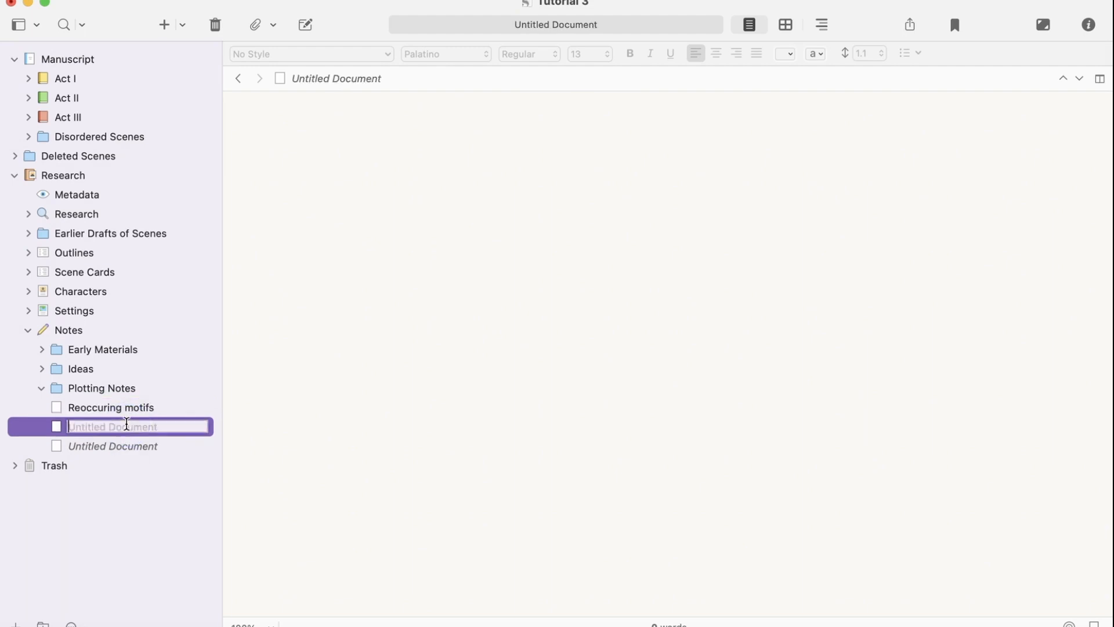
type("Timeline")
left_click(126, 444)
key("Return")
type("Soundtracks")
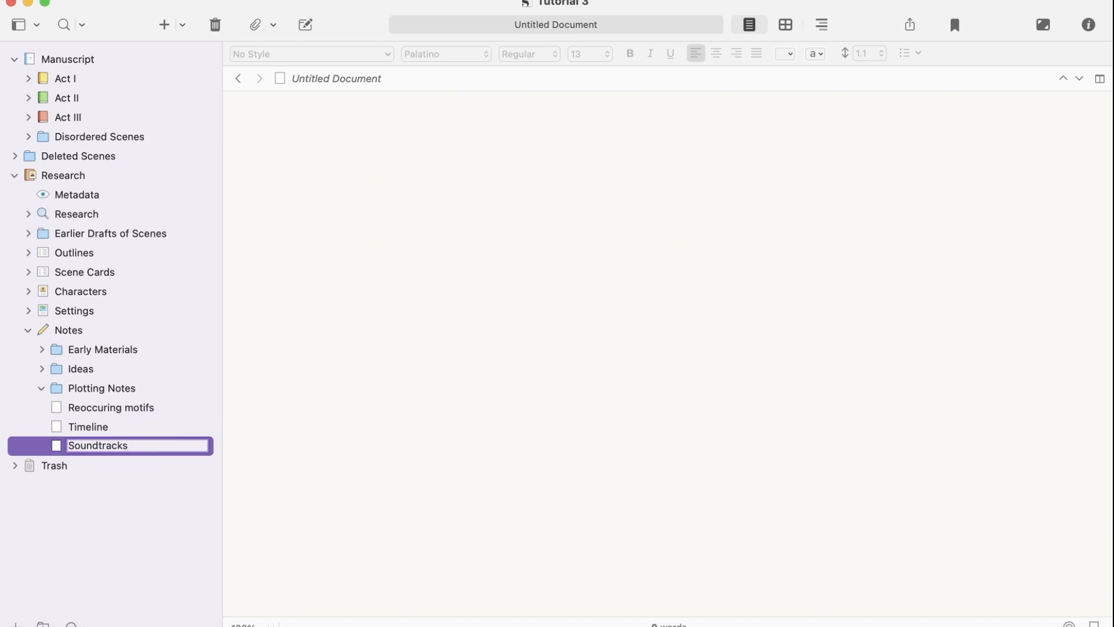
Add a text document named "Random Notes" below Soundtracks
left_click(163, 25)
type("Random Notes")
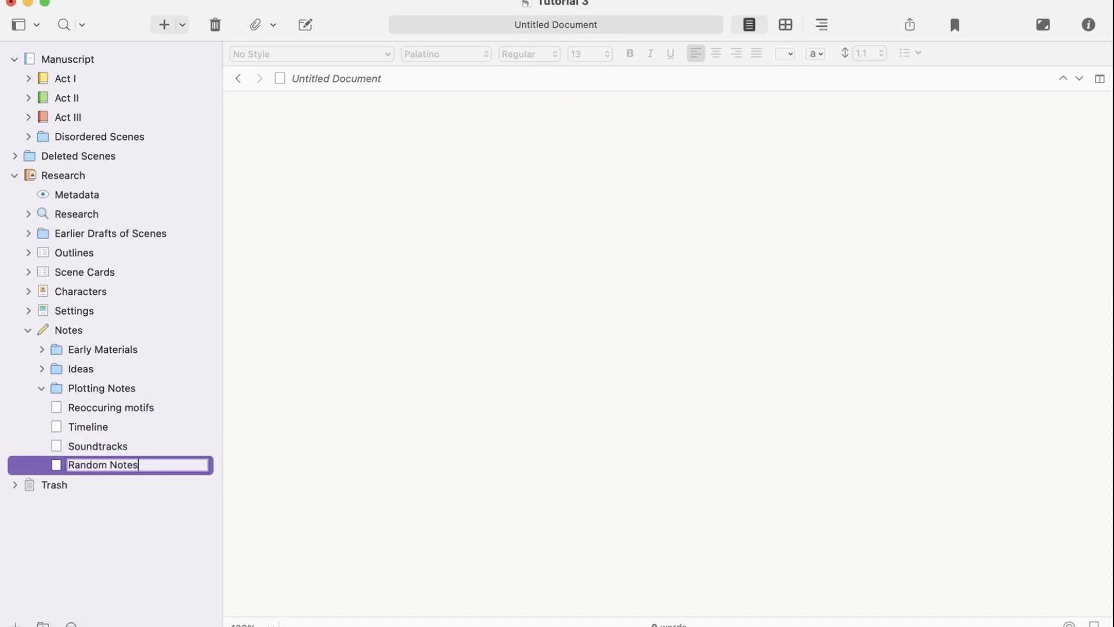
key("Return")
Change the Reoccuring motifs document's icon to Reviewer Comments and the Timeline document's icon to Clock
left_click(152, 409)
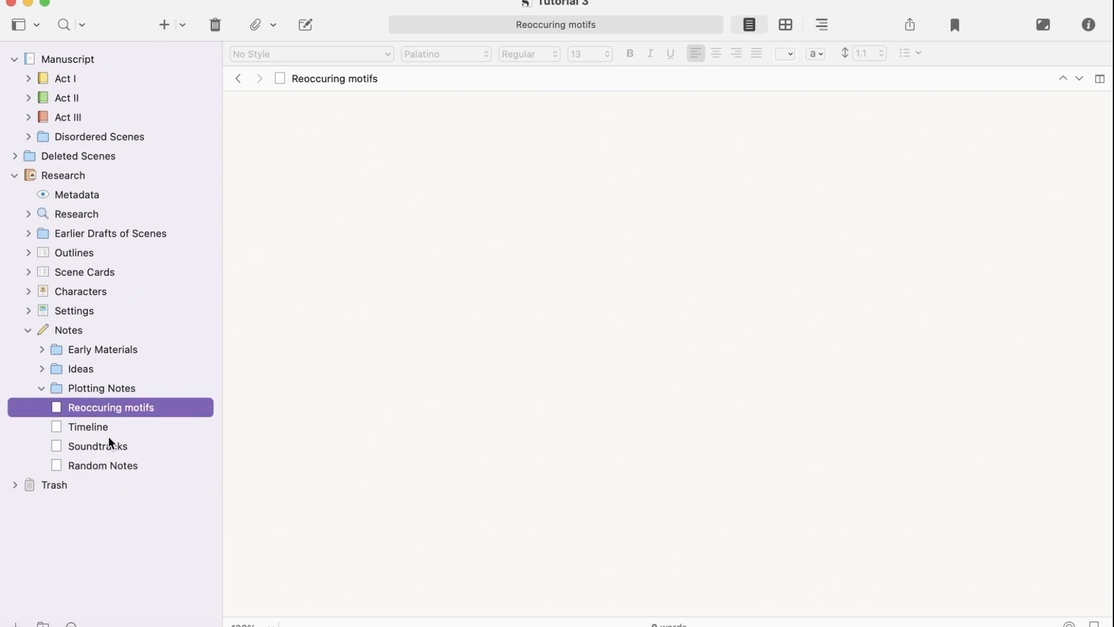
right_click(127, 410)
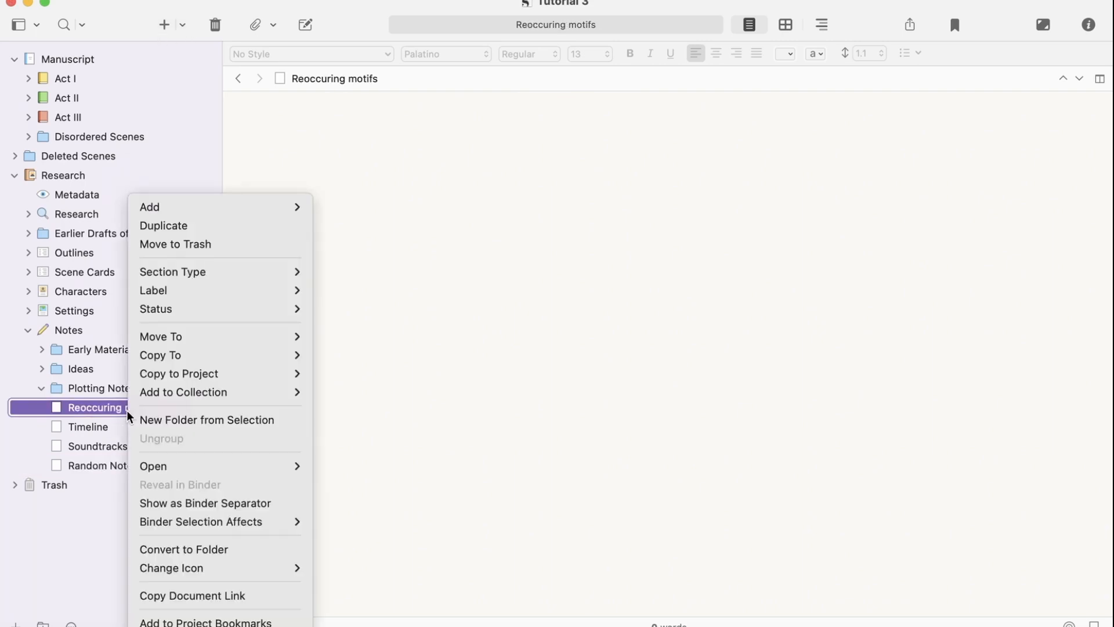
mouse_move(224, 571)
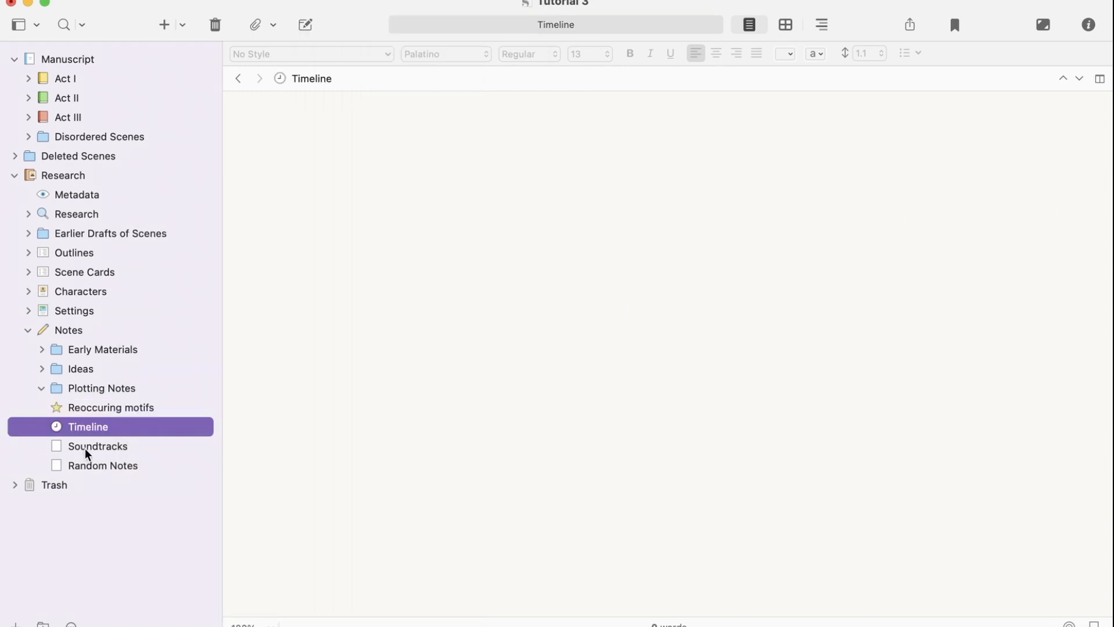
Change the Soundtracks document's icon to Music
left_click(84, 448)
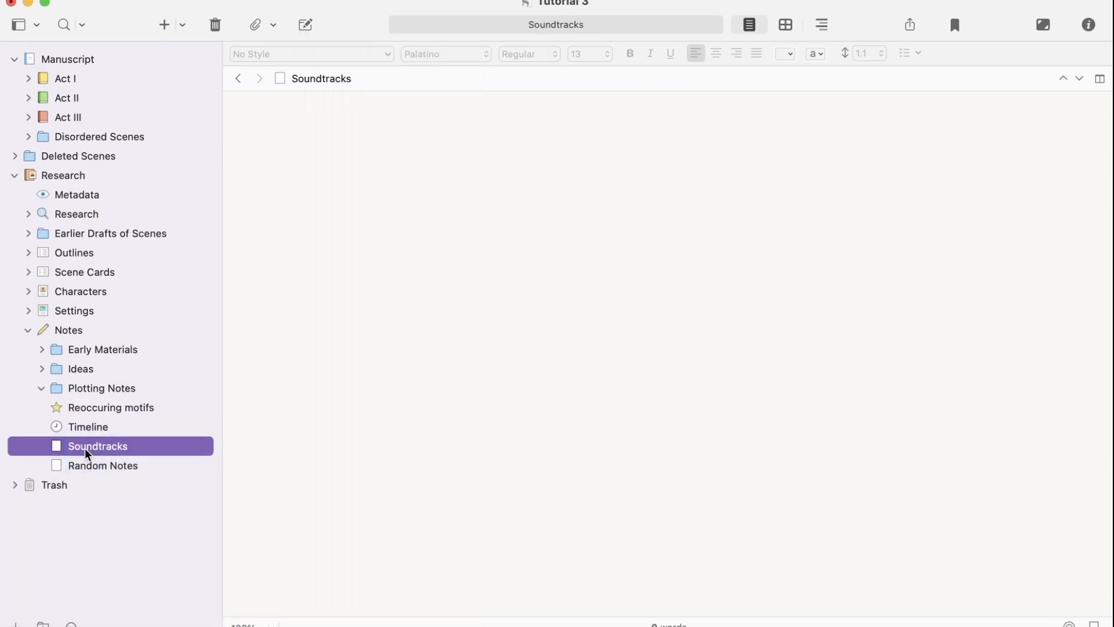
right_click(84, 448)
mouse_move(137, 566)
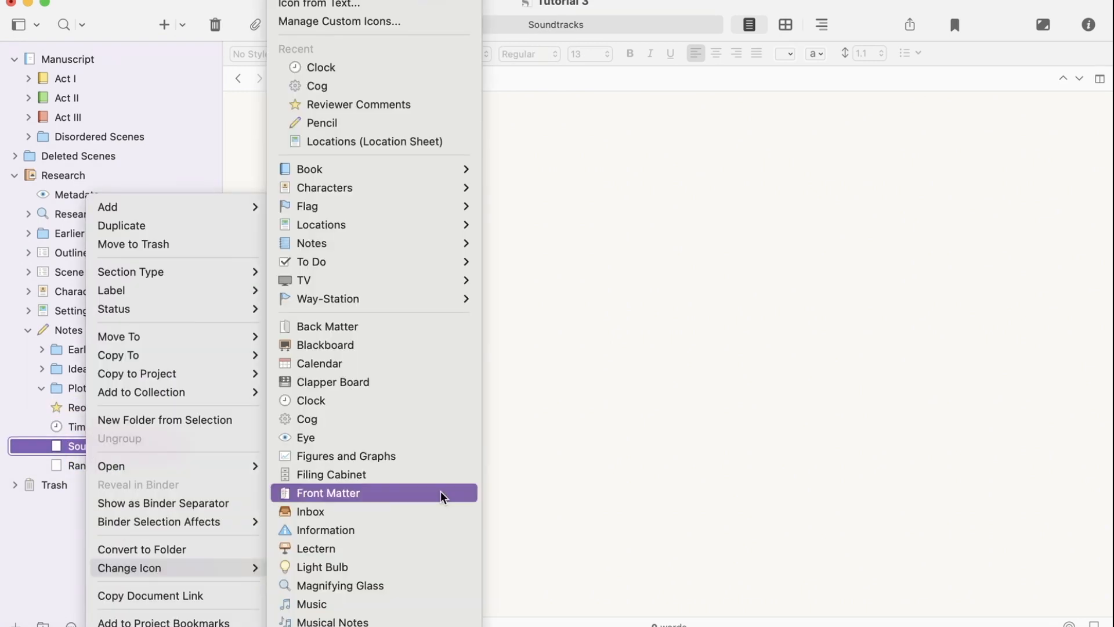
scroll(440, 493, "down", 5)
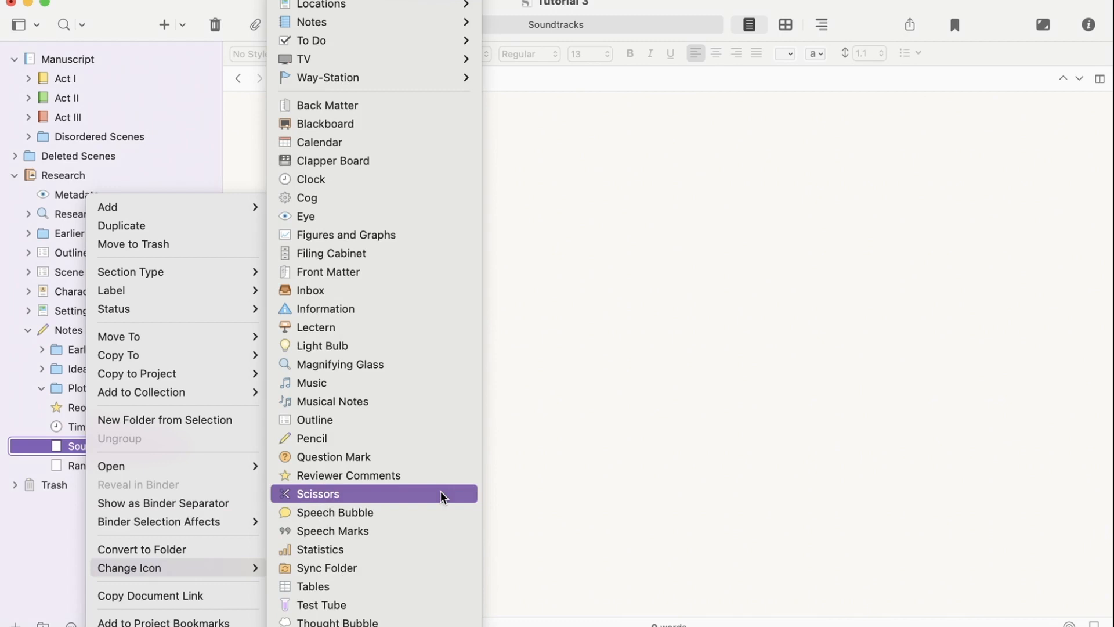
left_click(437, 385)
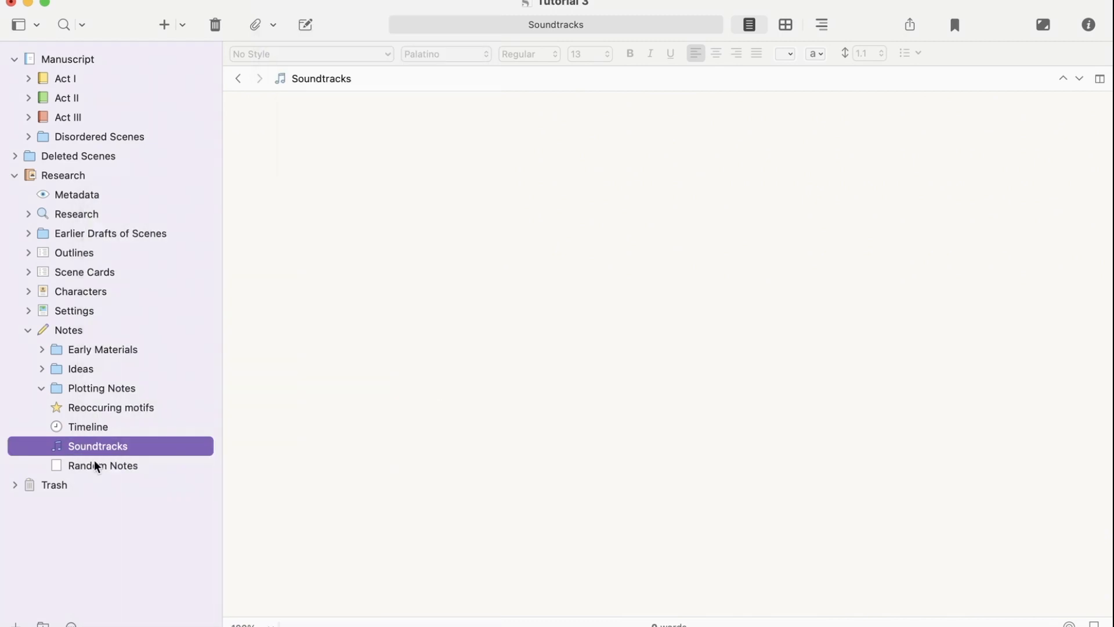
Change the Random Notes document's icon to Pencil and collapse the Notes folder
left_click(94, 462)
right_click(94, 462)
mouse_move(155, 565)
scroll(281, 528, "down", 5)
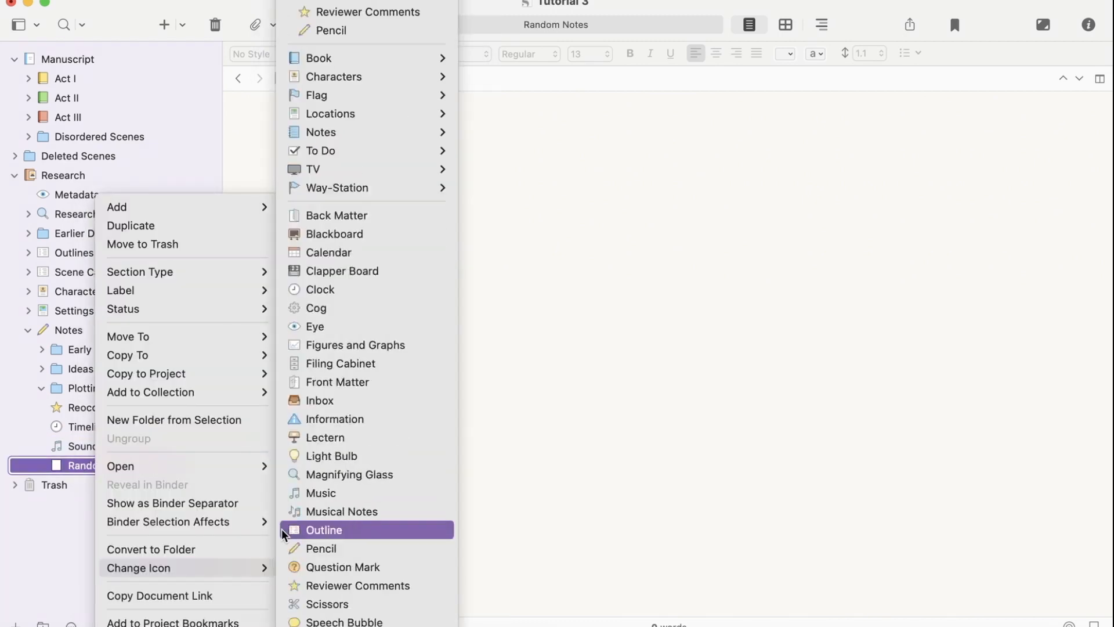
left_click(332, 436)
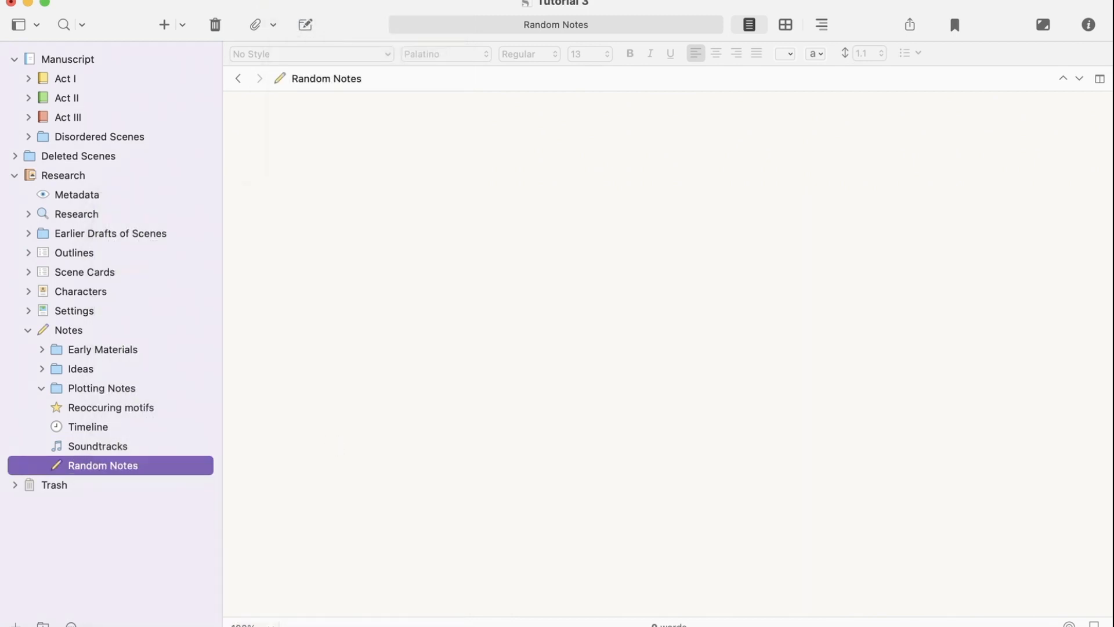
left_click(28, 329)
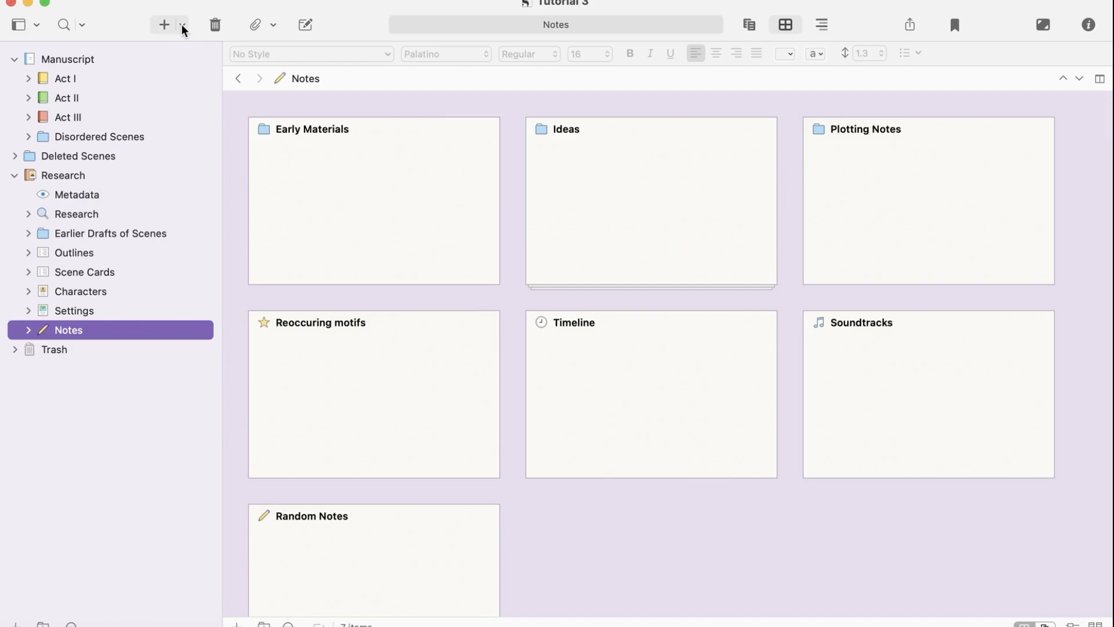
Add a folder named "Templates" below Notes in the Research section
left_click(182, 26)
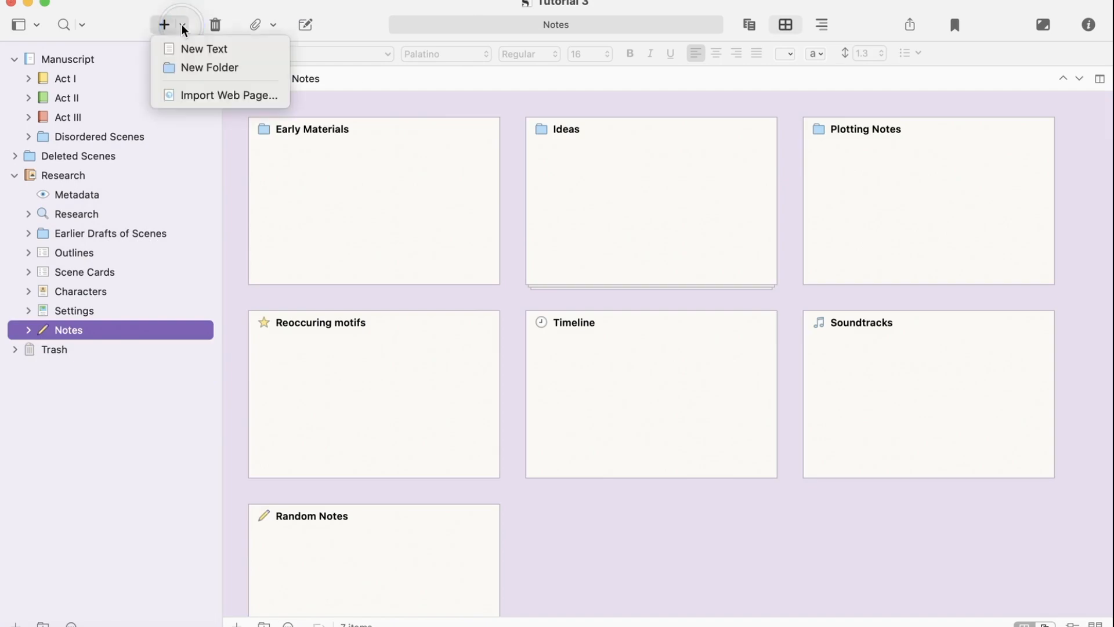
left_click(192, 72)
type("Temp")
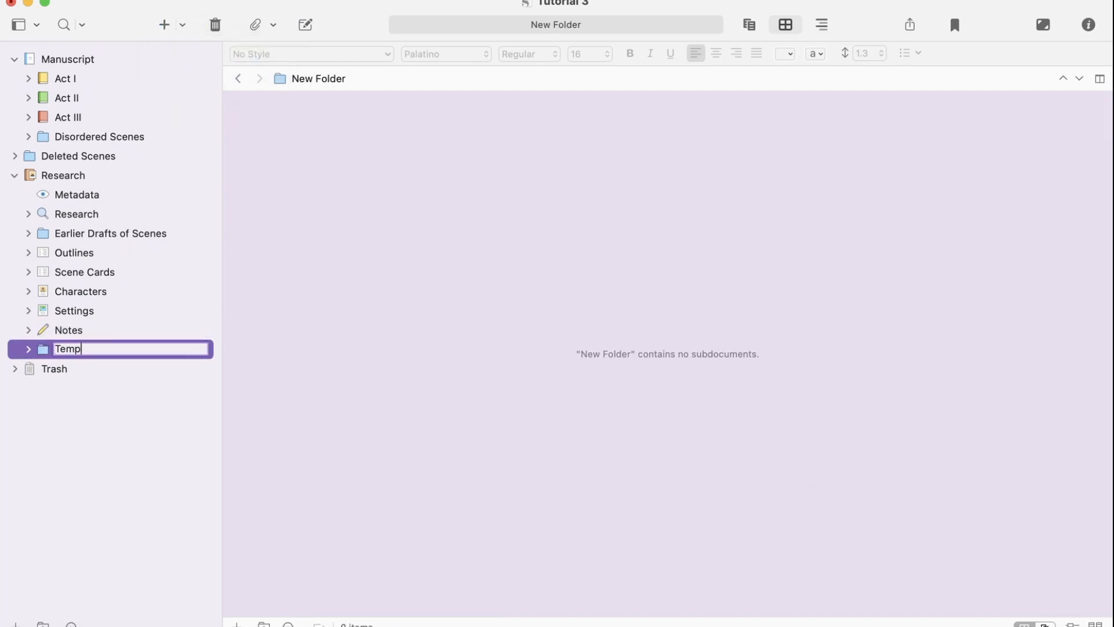
type("lates")
Add a text document named "Character Sketch" inside the Templates folder
left_click(155, 38)
type("Charact")
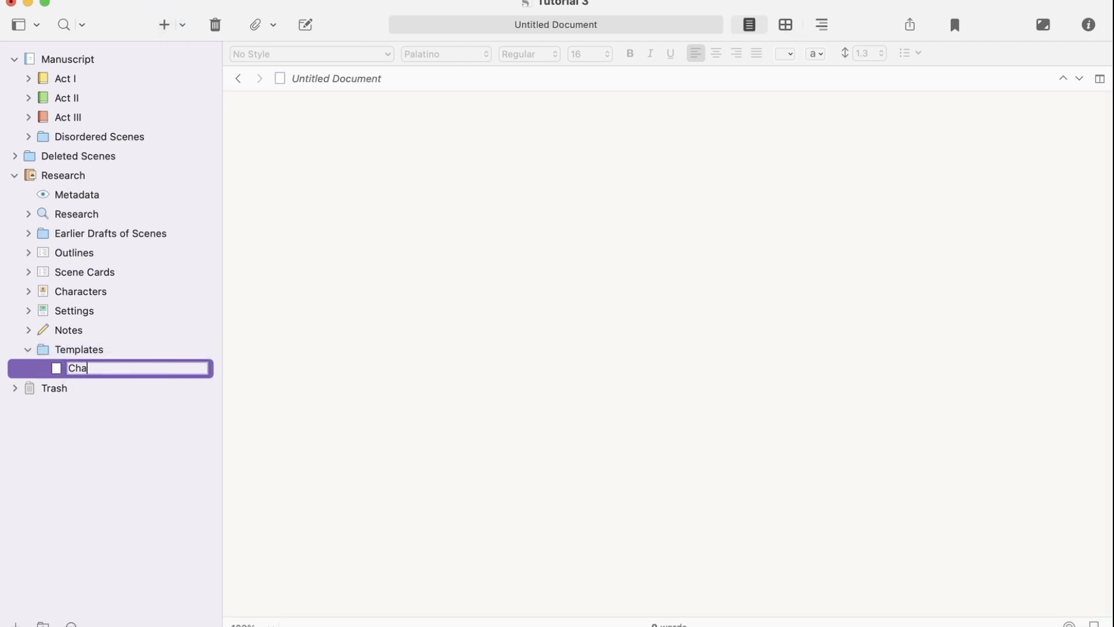
key("BackSpace")
key("BackSpace")
key("BackSpace")
key("BackSpace")
type("racter Sketch")
key("Return")
Enter the headings Character Name, Age, Location, Role in Story, Goal, Physical Description, Personality, Occupation, Habits/Mannerisms, Background, Internal Conflicts, External Conflicts and Notes in Character Sketch
type("Character Name Age • Location  Role in Story  Goal  Physical Description  Personality  Occupation  Habits/Mannerisms  Background  Internal Conflicts  External Conflicts  Notes")
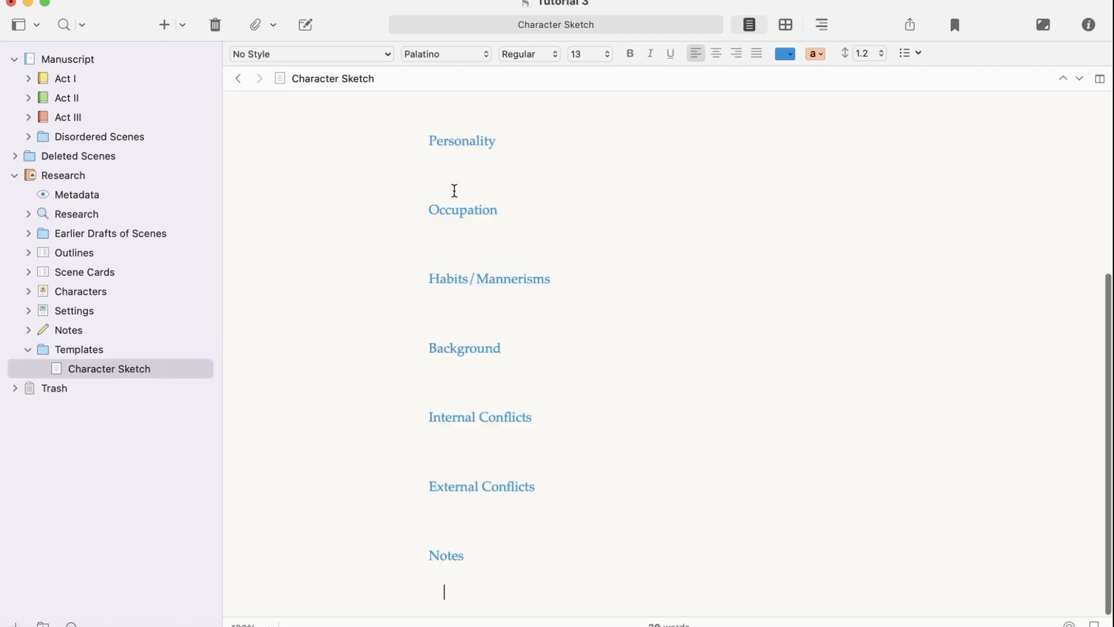
Add a text document named "Setting Sketch" below Character Sketch in the Templates folder
scroll(454, 192, "up", 10)
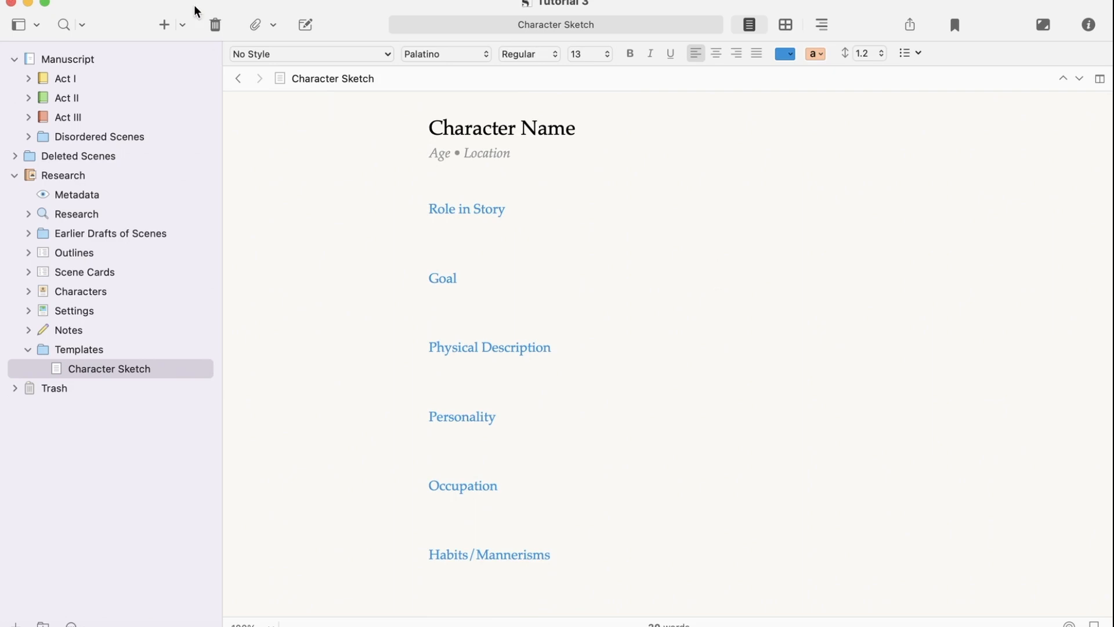
left_click(163, 25)
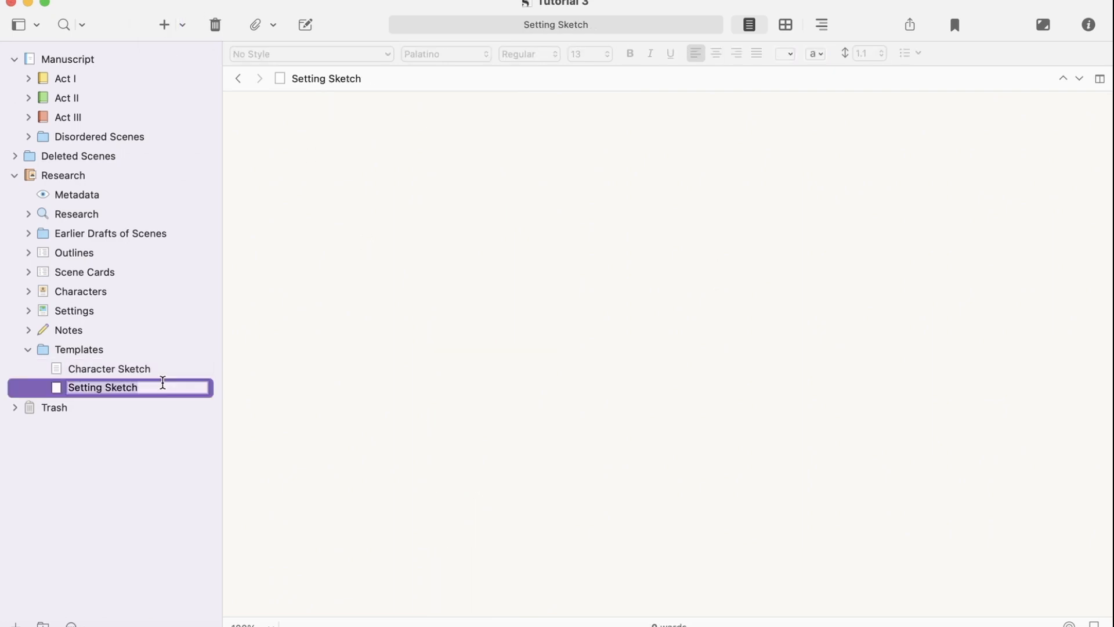
type("S")
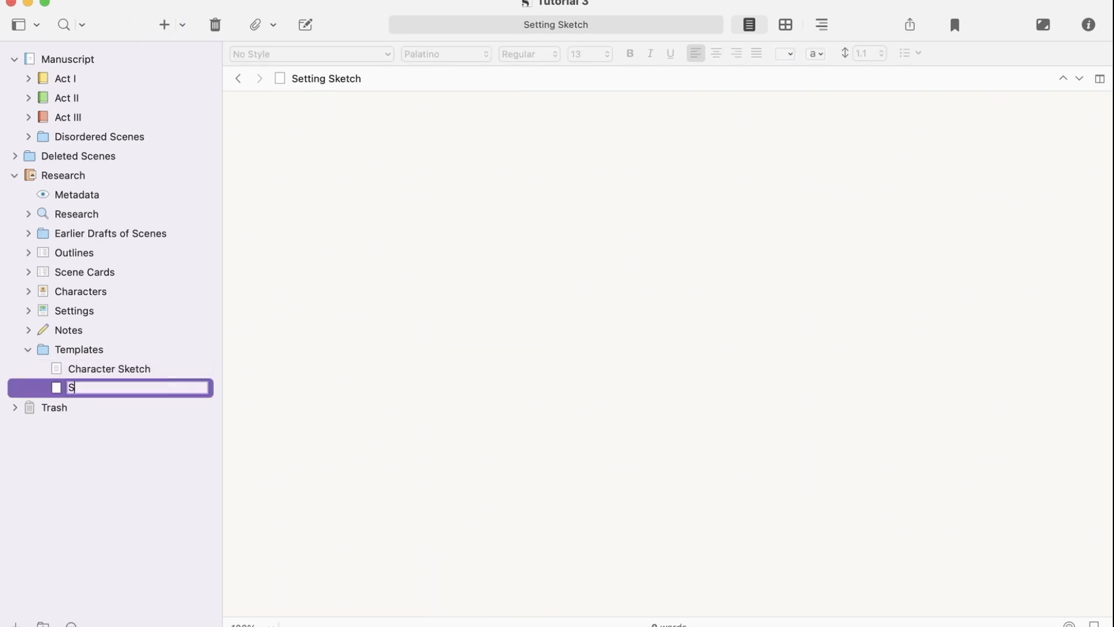
type("etting Sketch")
Paste the setting headings into Setting Sketch: Name of Setting, Location, Role in Story, Related Characters, Season, Unique Features, Description, Sights, Sounds, Smell and Notes
left_click(343, 418)
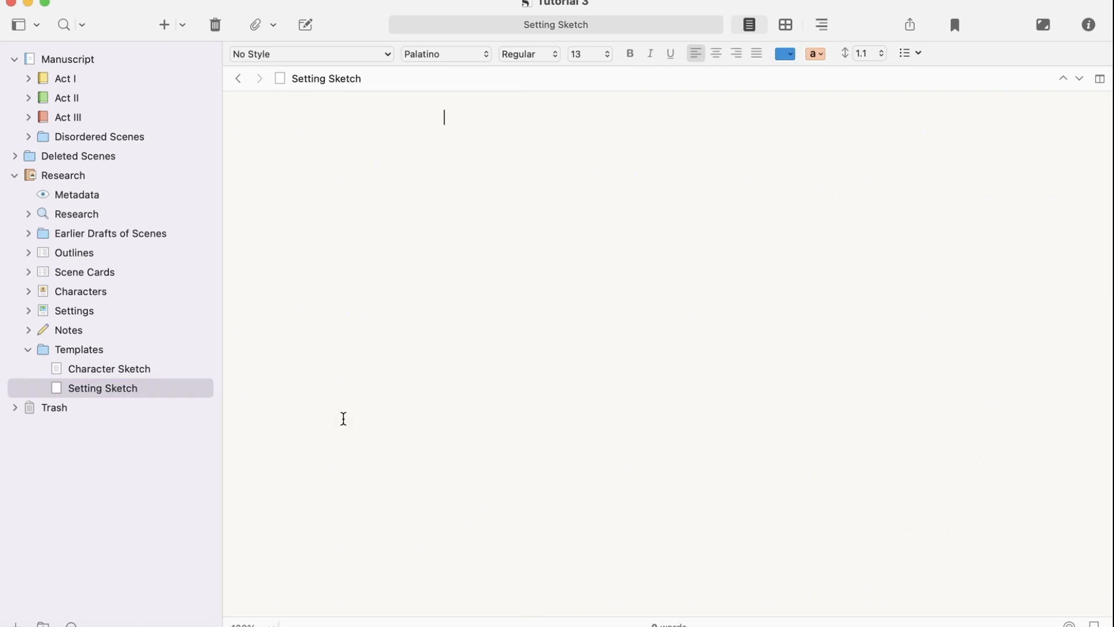
key("super+v")
scroll(778, 336, "up", 5)
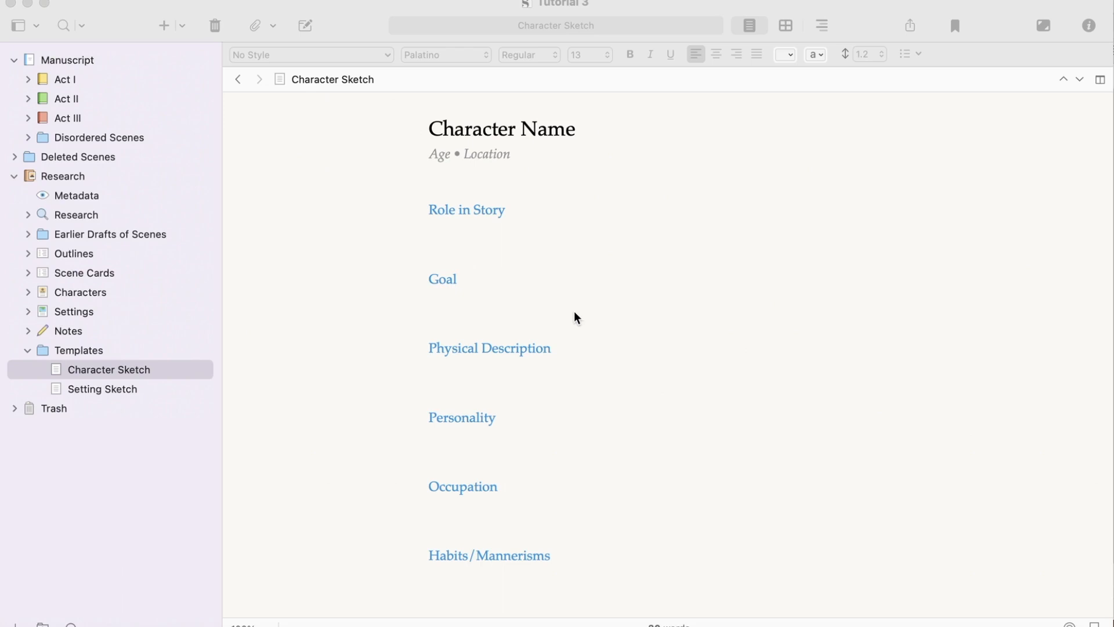
Designate the Templates folder as the project's special templates folder in the project settings
scroll(540, 255, "down", 5)
left_click(96, 360)
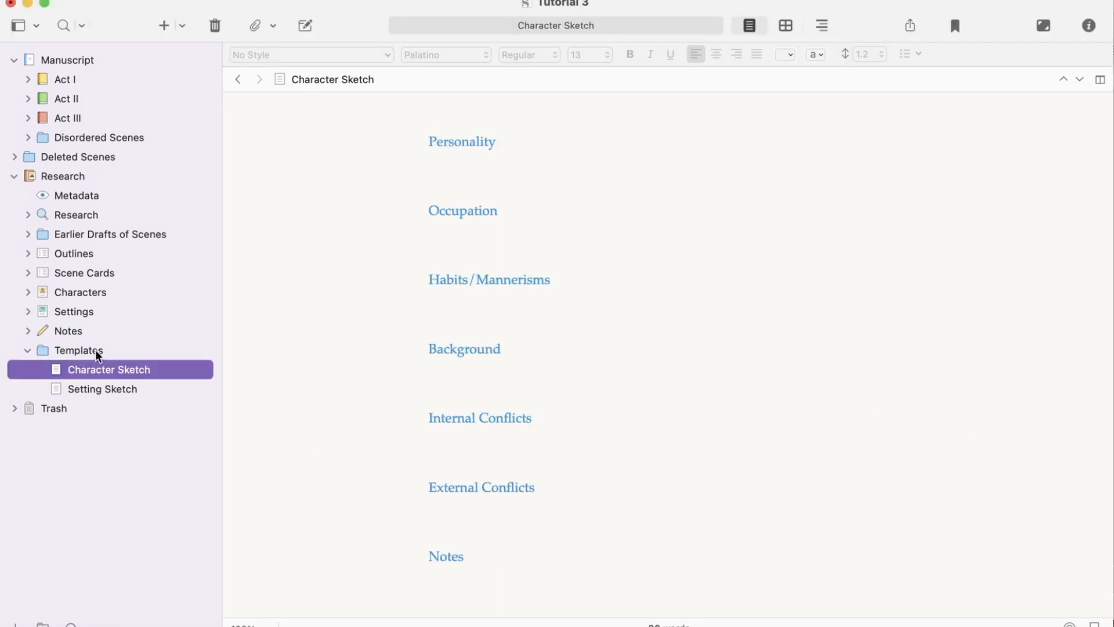
left_click(95, 351)
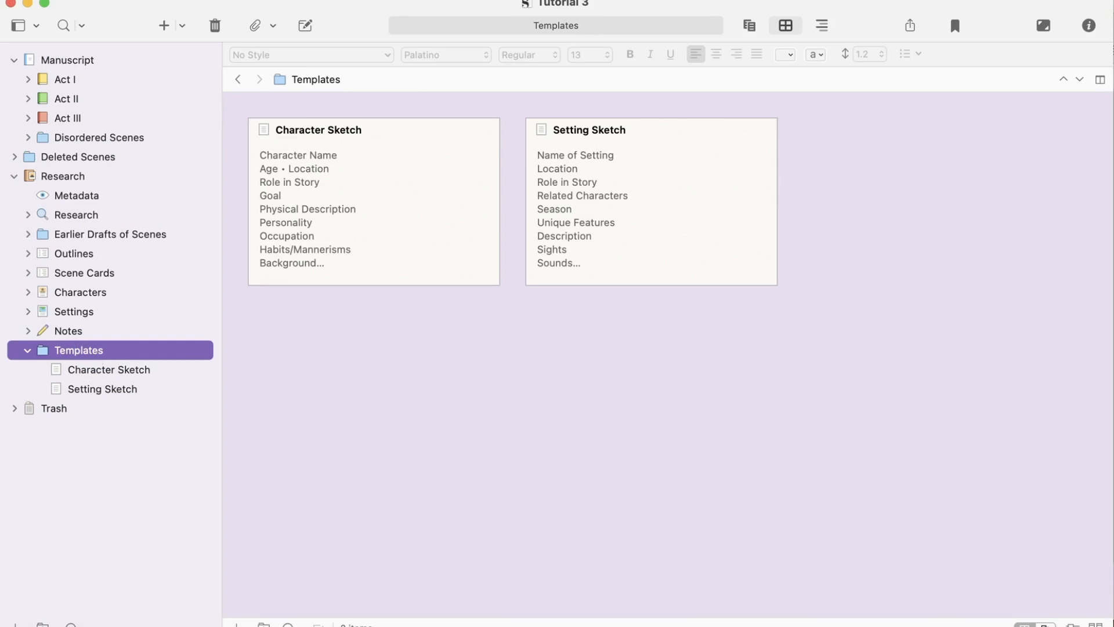
left_click(272, 0)
left_click(319, 69)
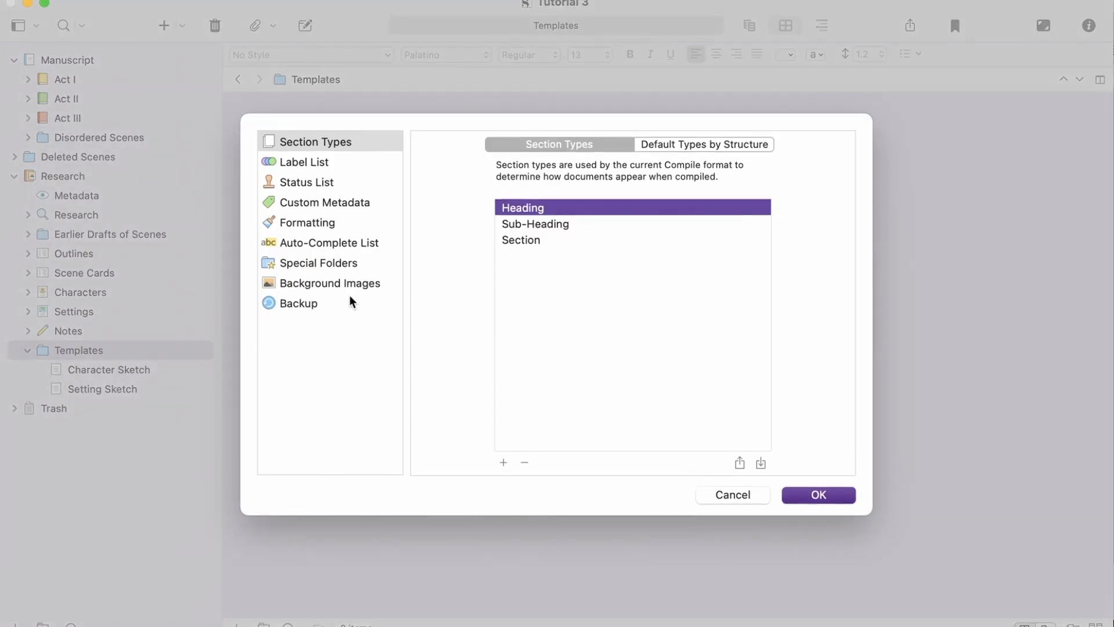
left_click(343, 264)
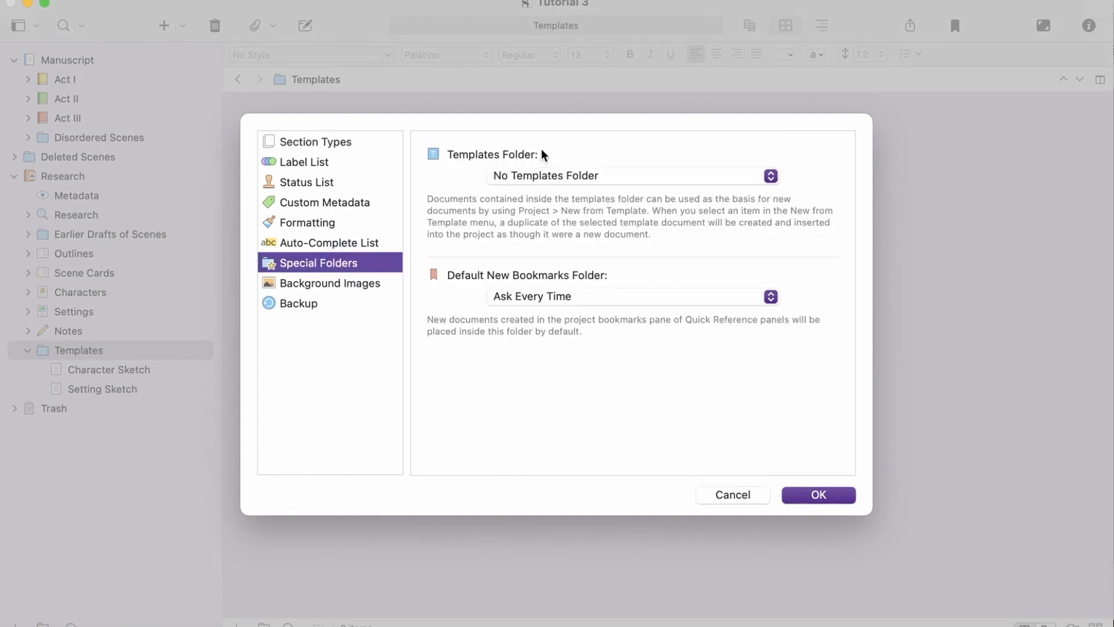
left_click(536, 175)
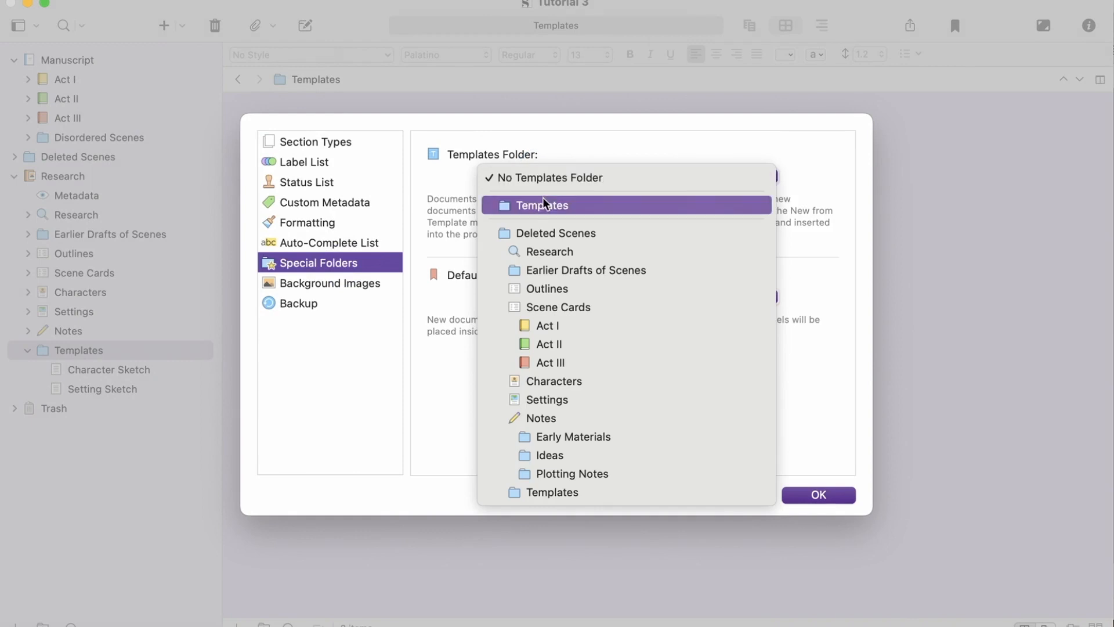
left_click(540, 492)
key("Return")
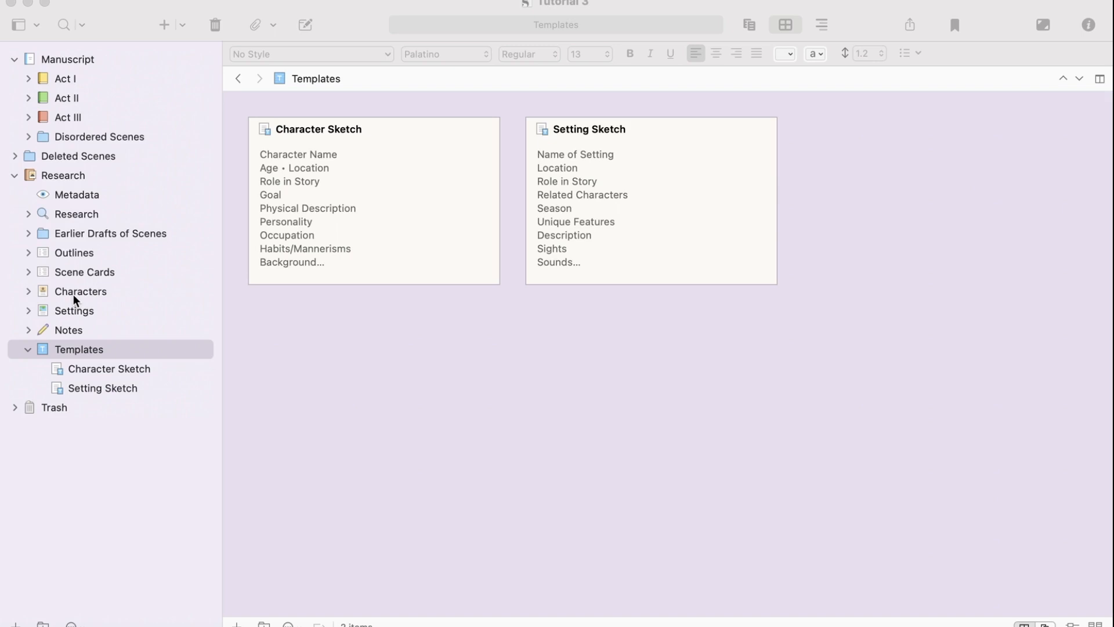
Set Character Sketch as the default template for subdocuments of the Characters folder
left_click(73, 294)
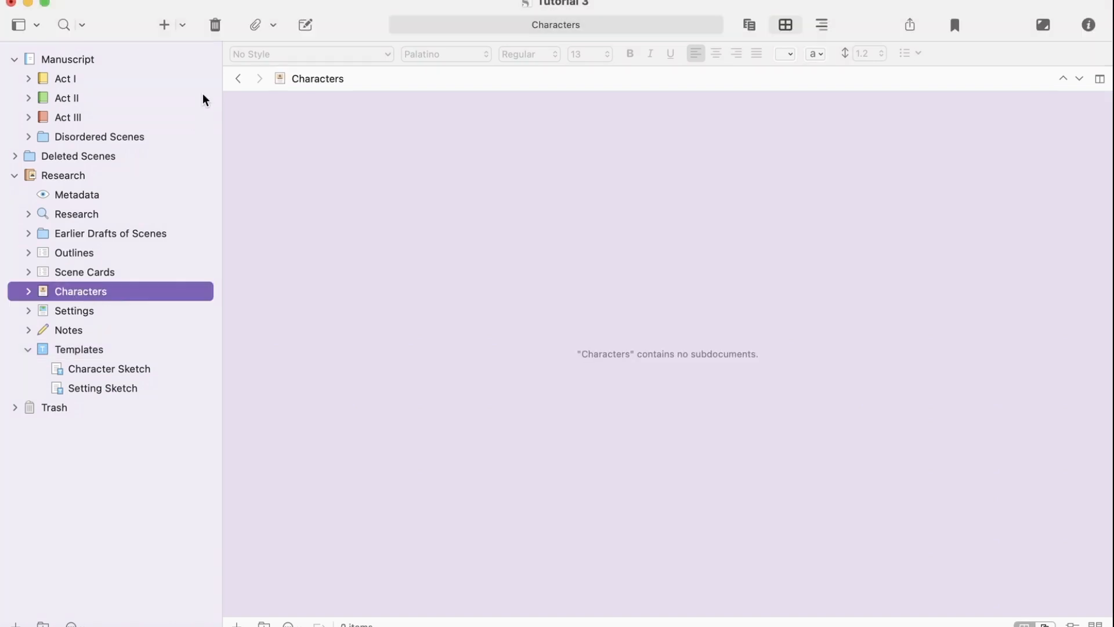
left_click(328, 0)
mouse_move(554, 330)
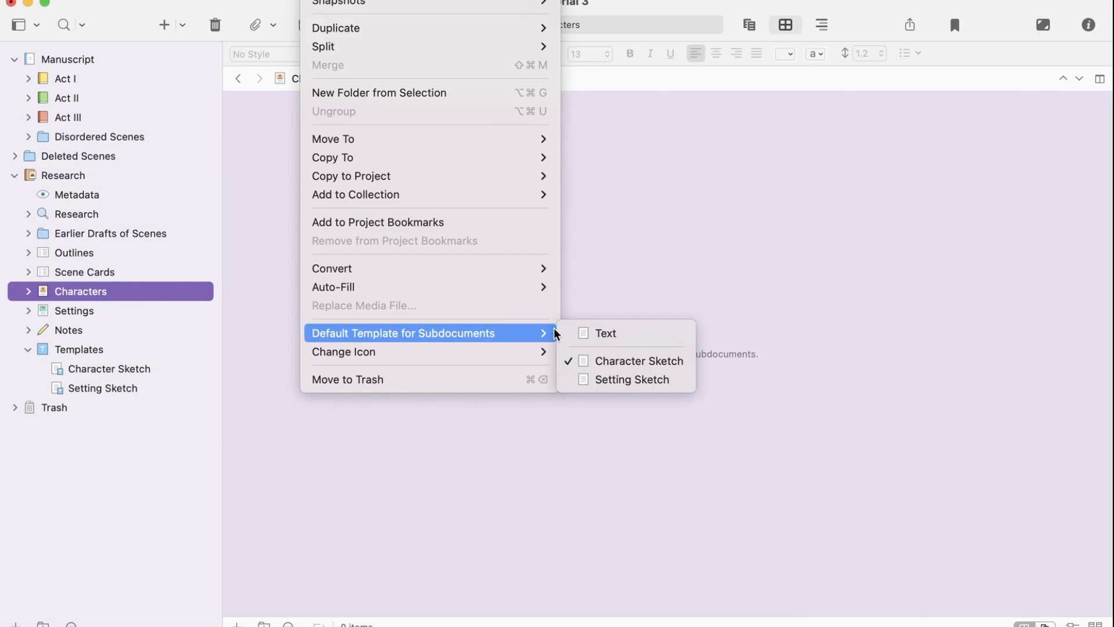
left_click(597, 360)
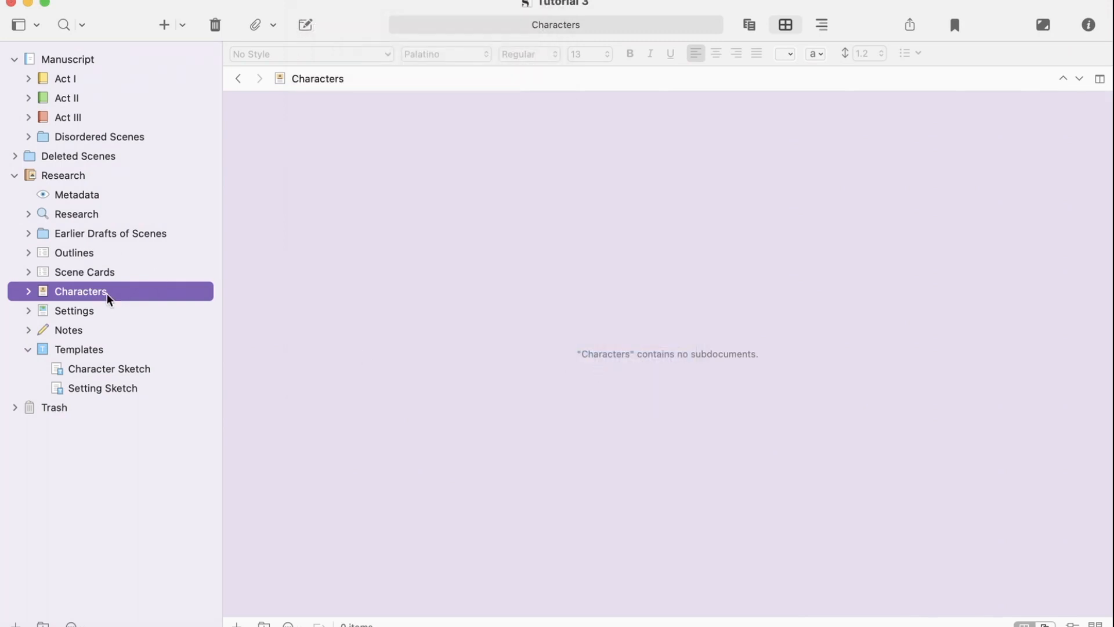
Set Setting Sketch as the default template for subdocuments of the Settings folder
left_click(68, 315)
left_click(313, 0)
mouse_move(457, 330)
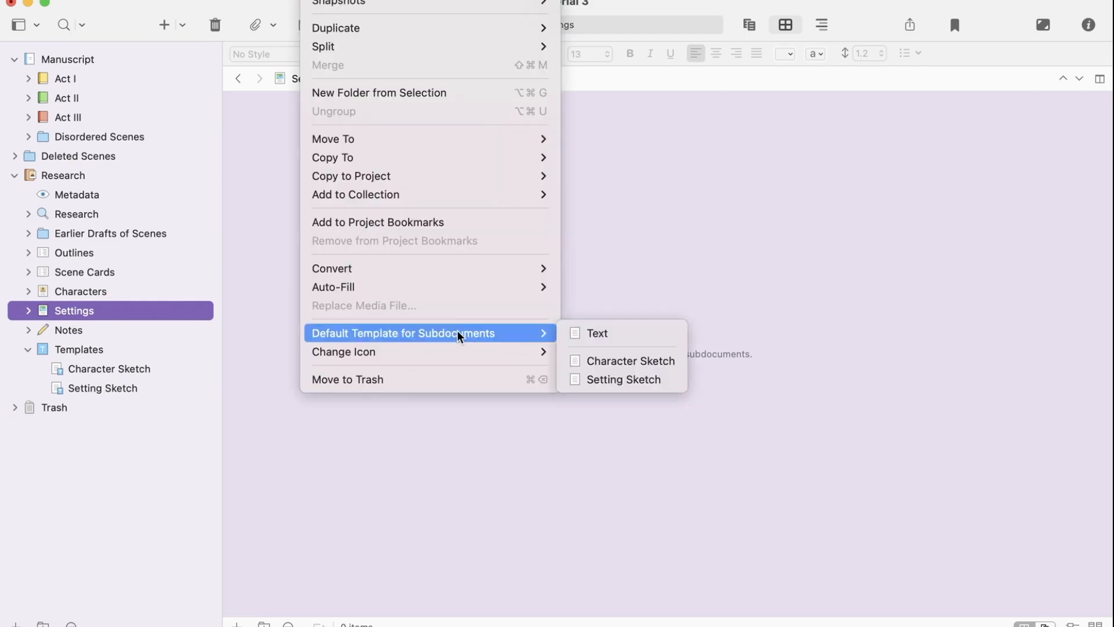
left_click(581, 378)
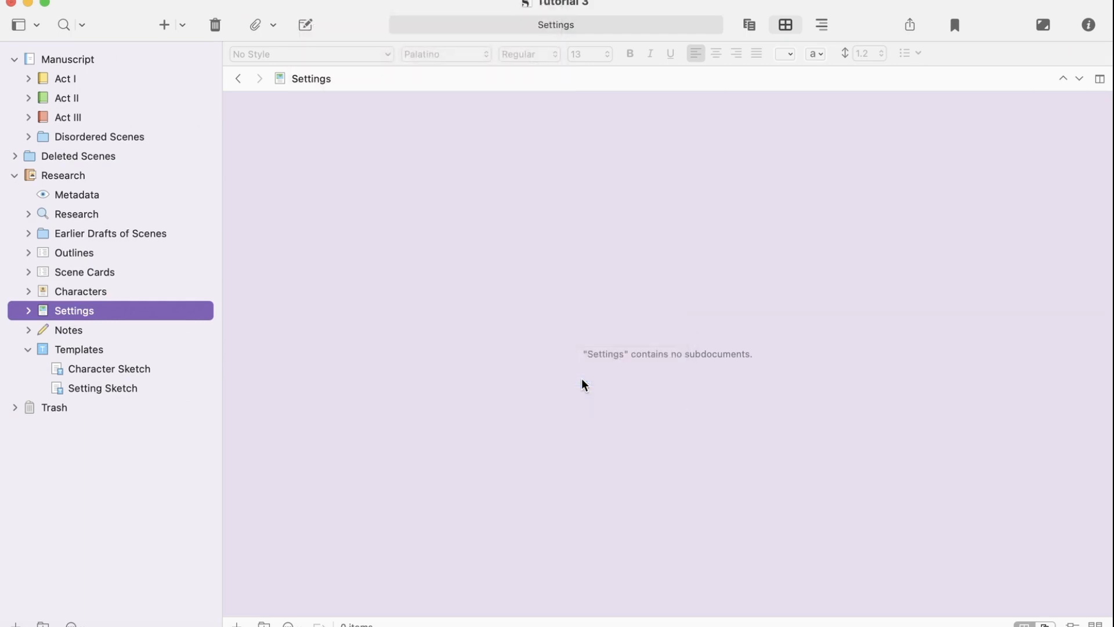
Add a new document from the default template to the Characters folder and another to the Settings folder
left_click(65, 298)
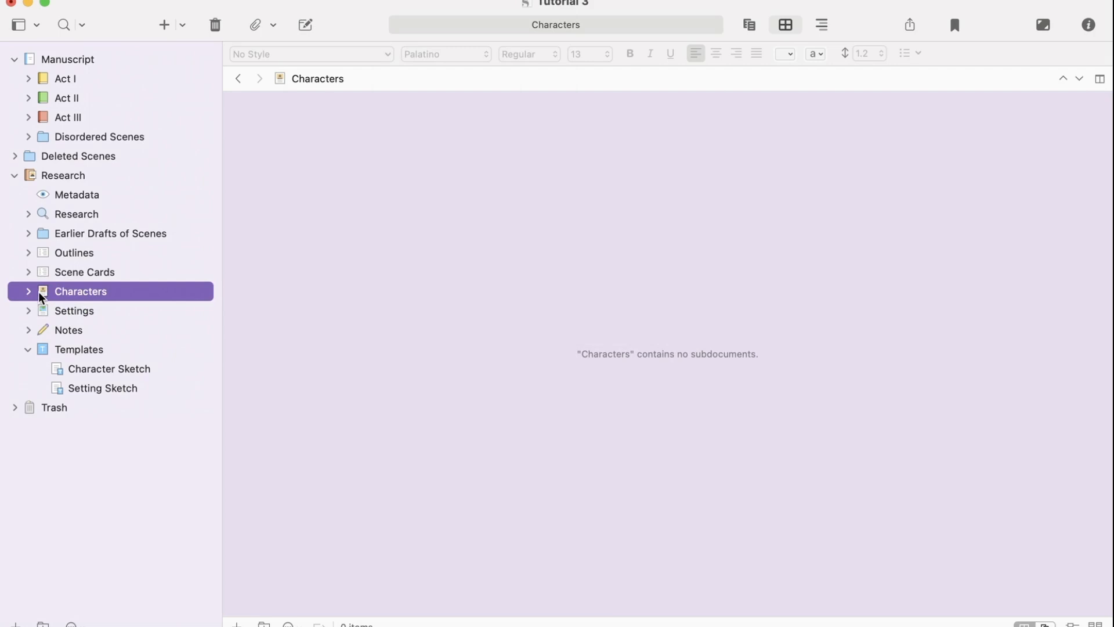
left_click(165, 25)
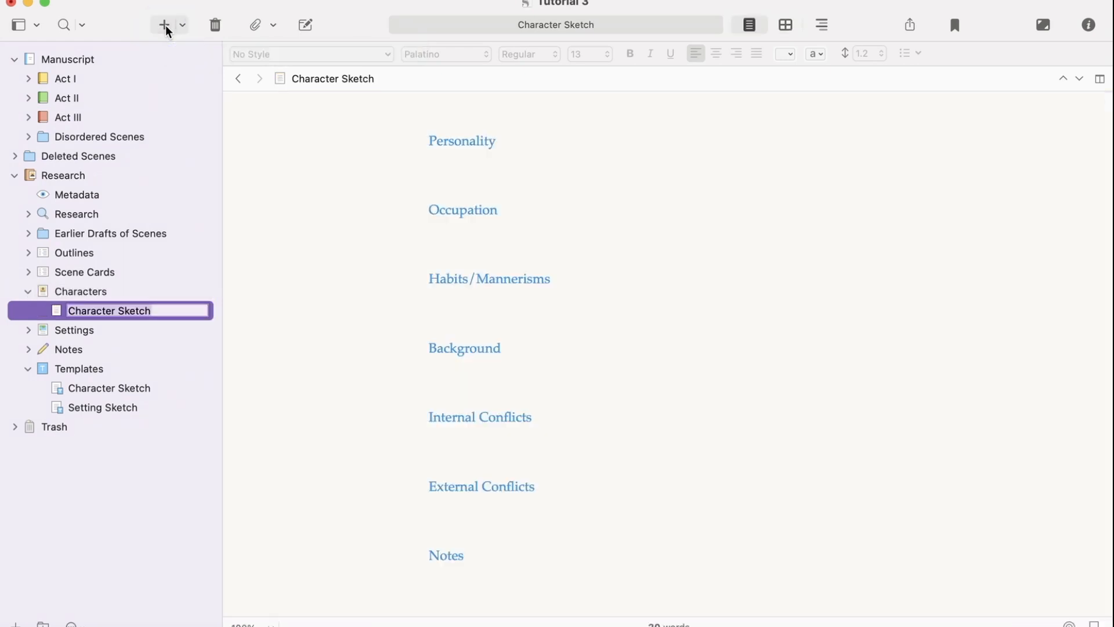
left_click(58, 335)
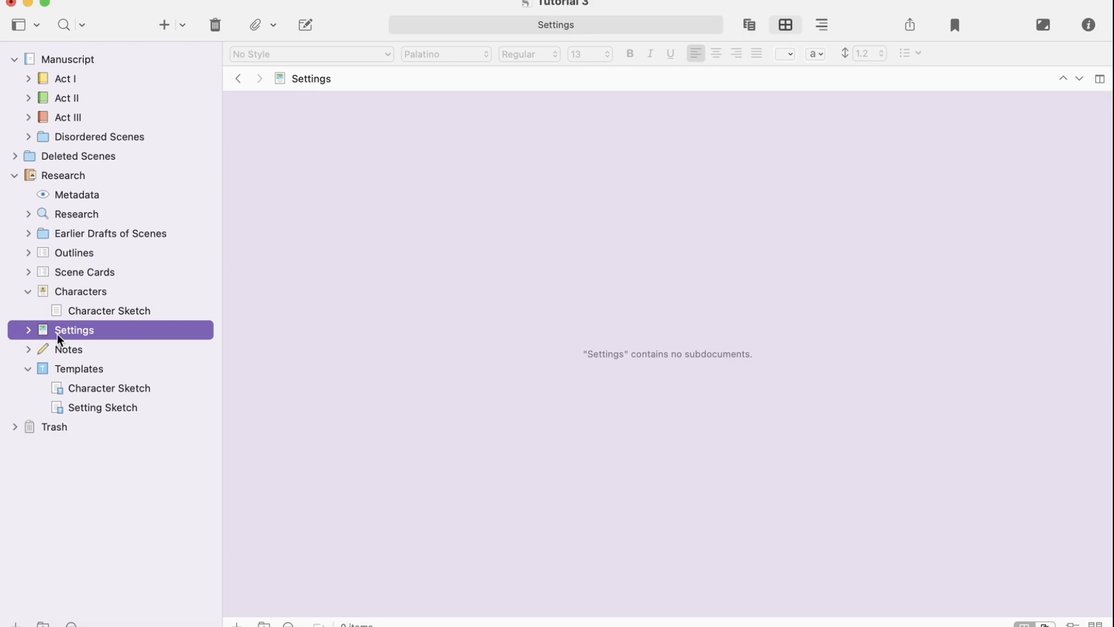
left_click(164, 25)
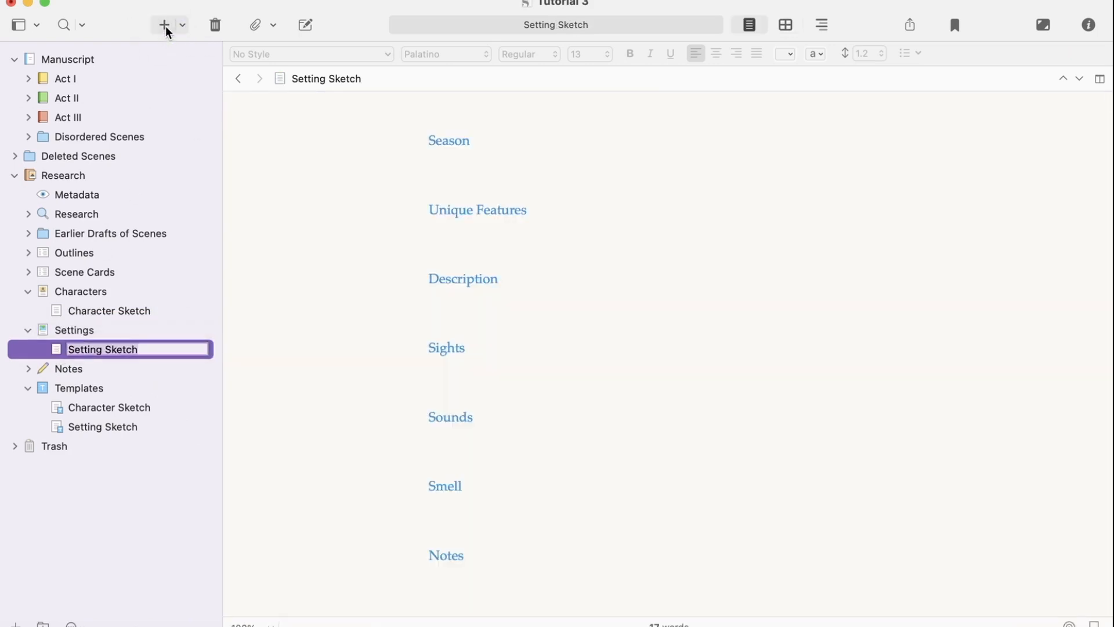
Collapse the Characters, Settings and Templates folders in the binder
left_click(158, 331)
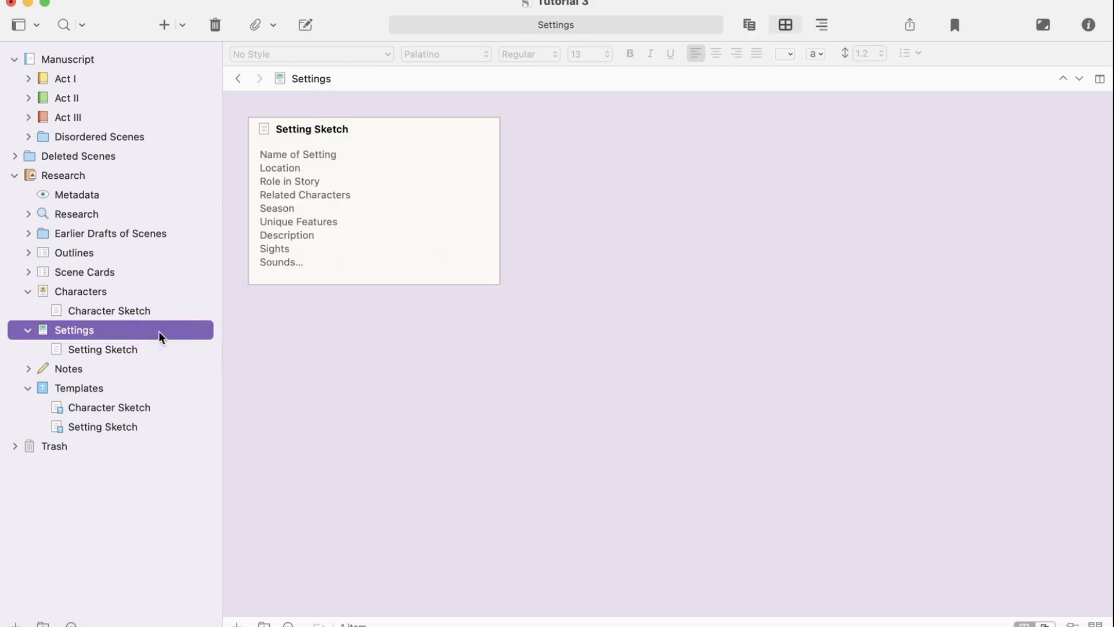
left_click(27, 329)
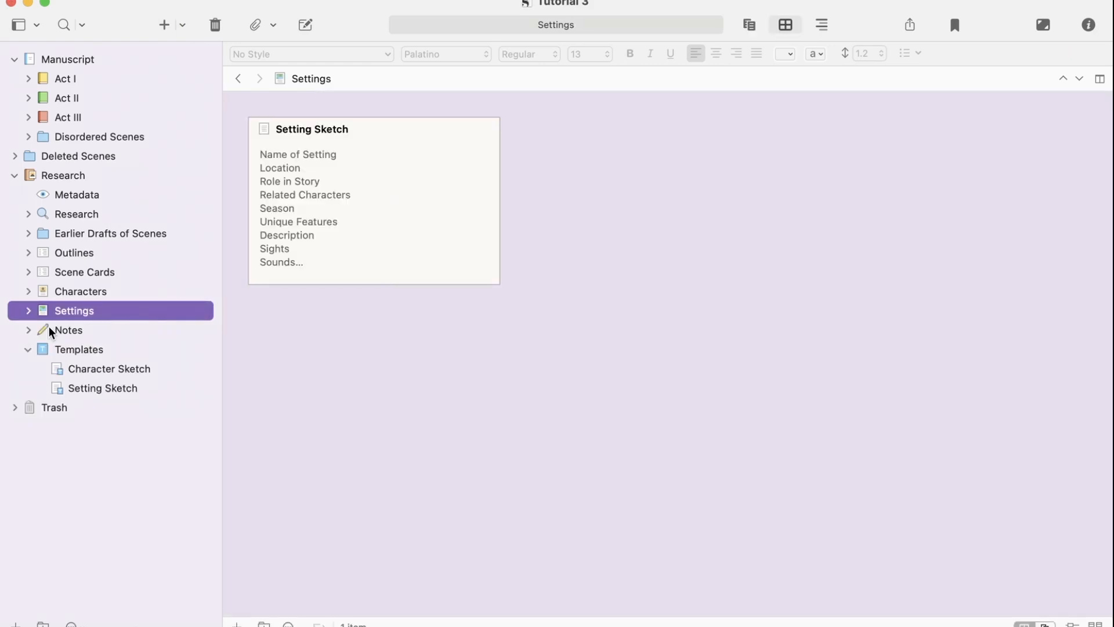
left_click(27, 350)
left_click(26, 349)
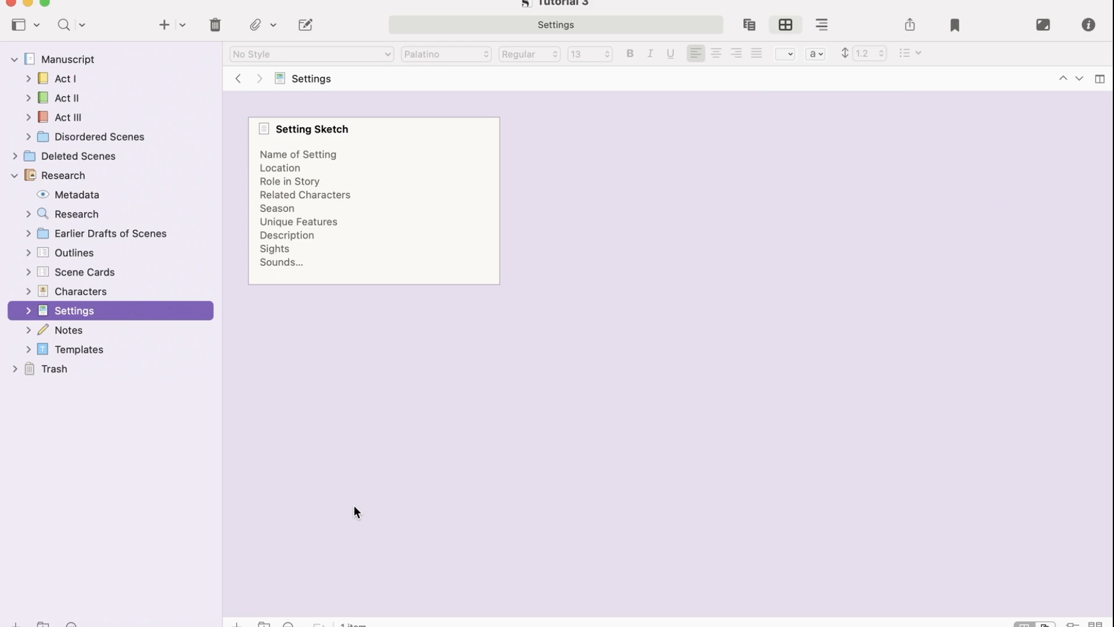
Show the Manuscript folder's contents in the outliner view
left_click(76, 347)
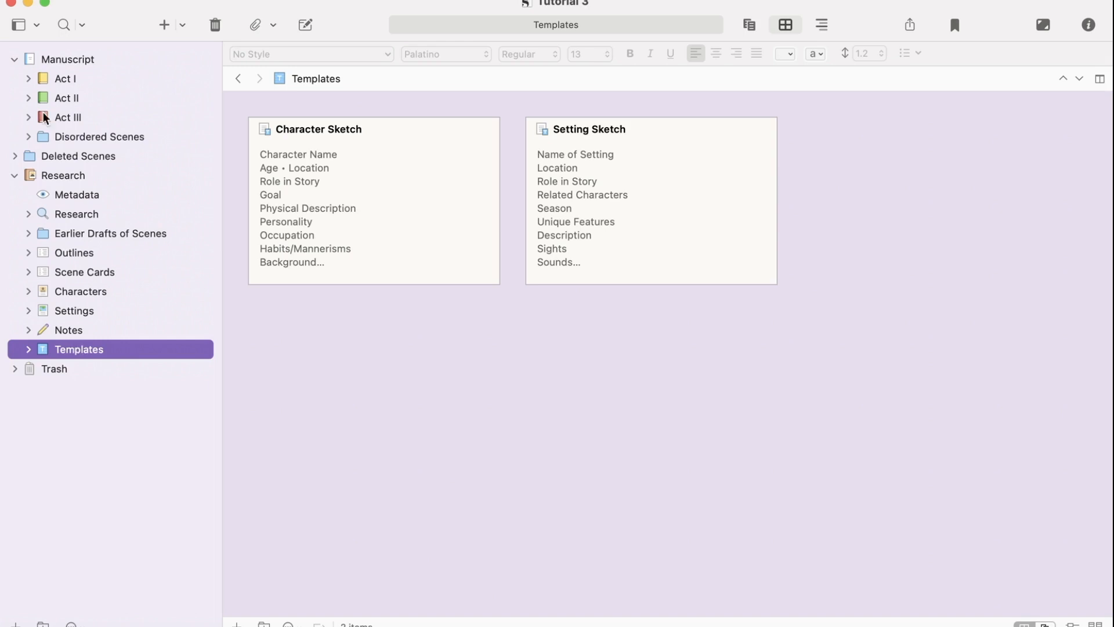
left_click(76, 60)
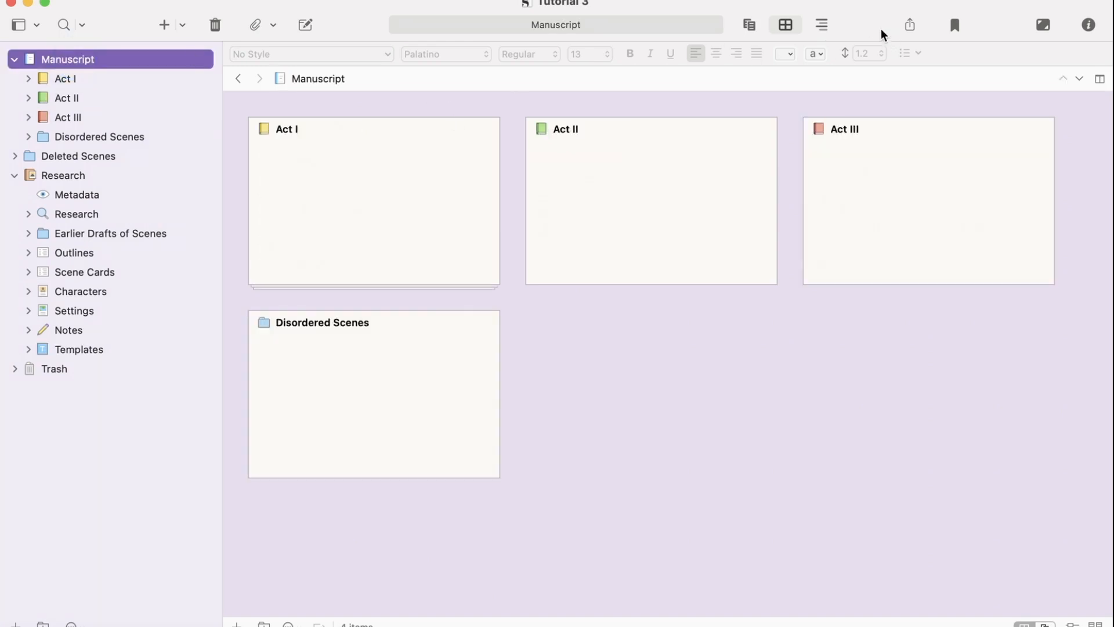
left_click(822, 26)
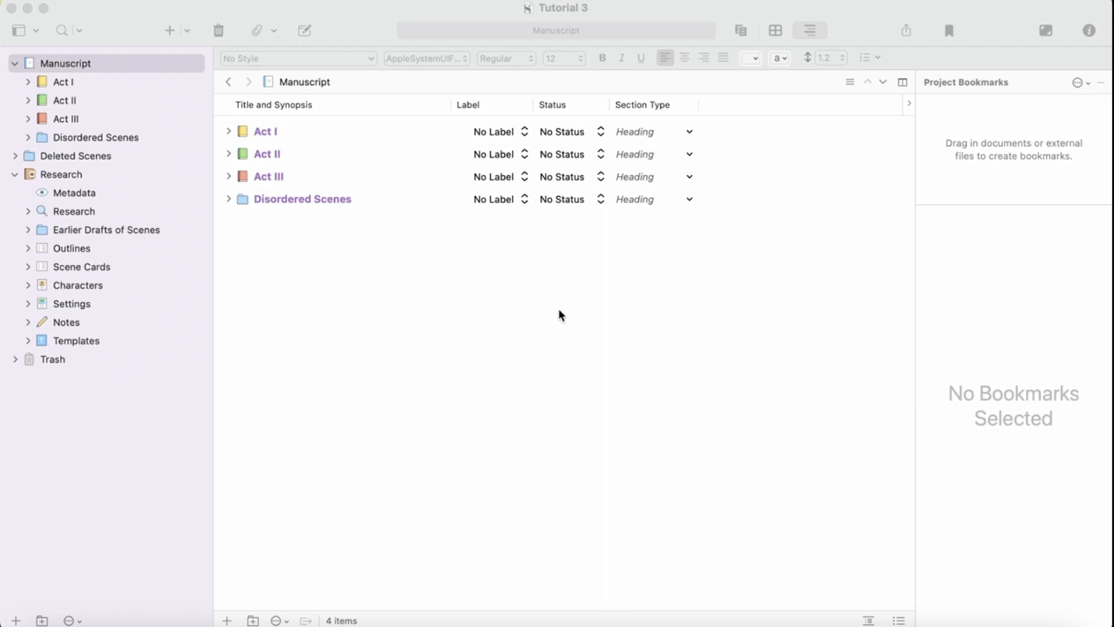
In the project's label list, rename the Red label to Hook, Orange to Plot Turn 1 and Yellow to Pinch 1
left_click(524, 132)
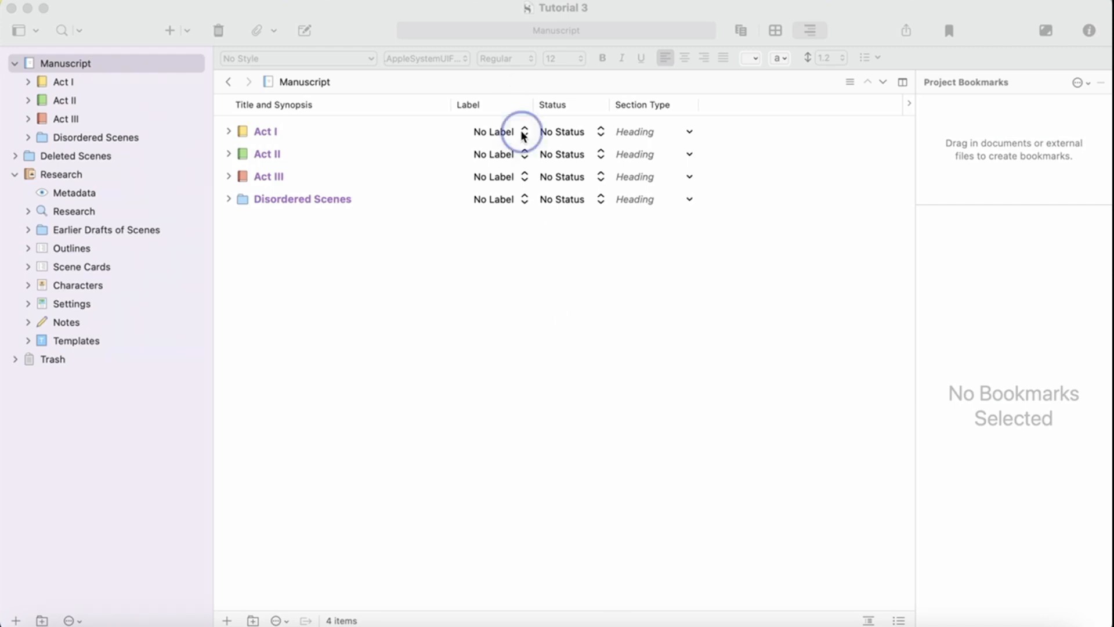
left_click(483, 261)
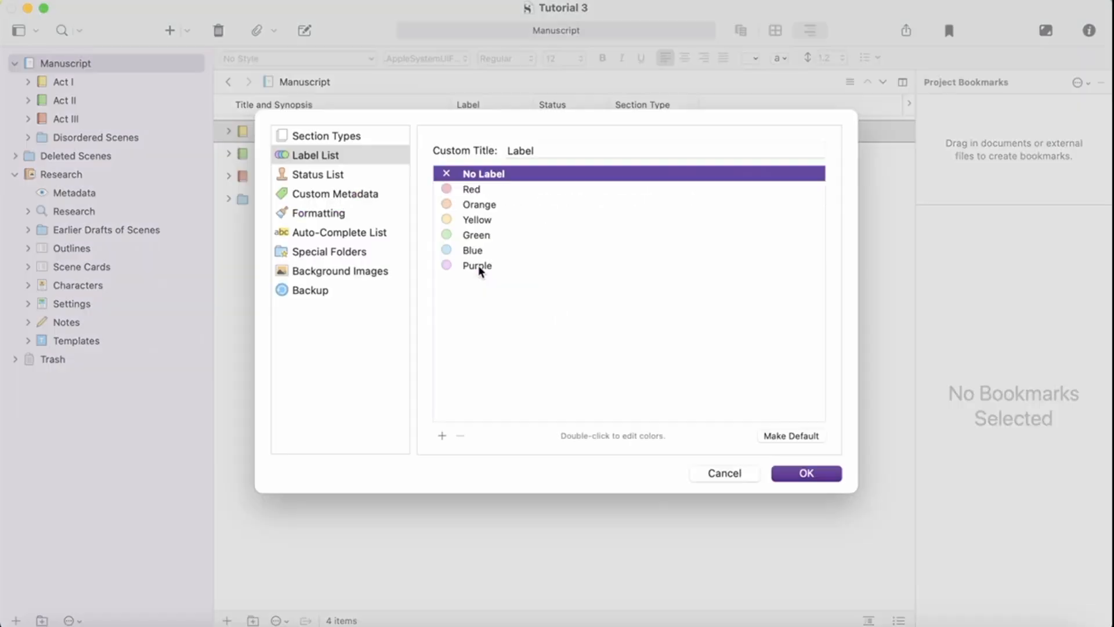
double_click(505, 203)
type("Hook")
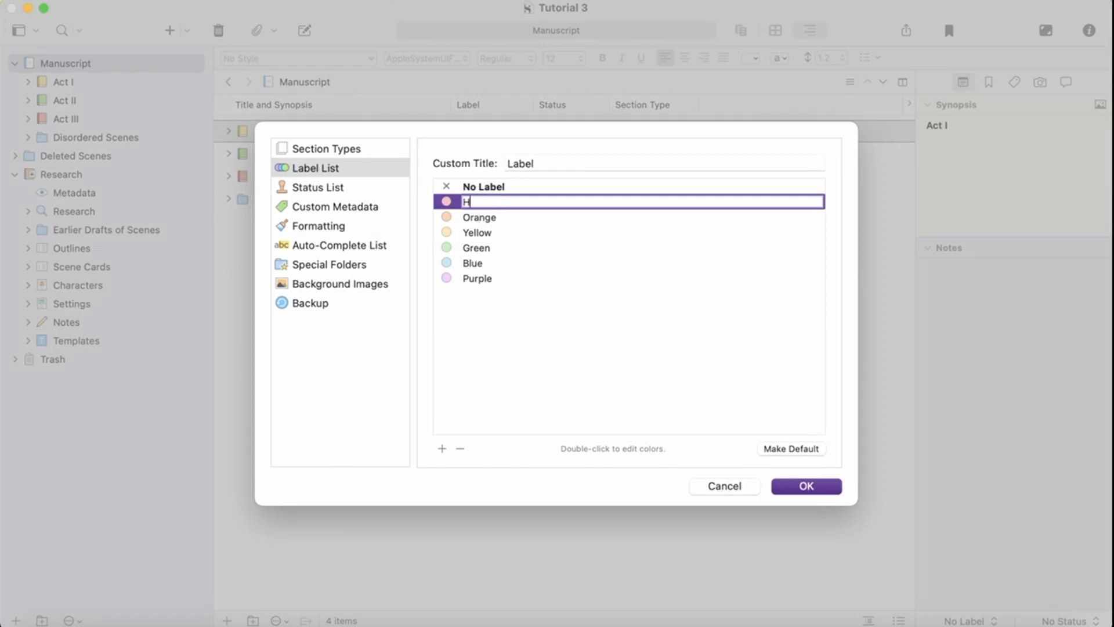
key("Return")
double_click(489, 218)
type("Plot Turn 1")
key("Return")
double_click(492, 234)
type("Plnch 1")
key("Return")
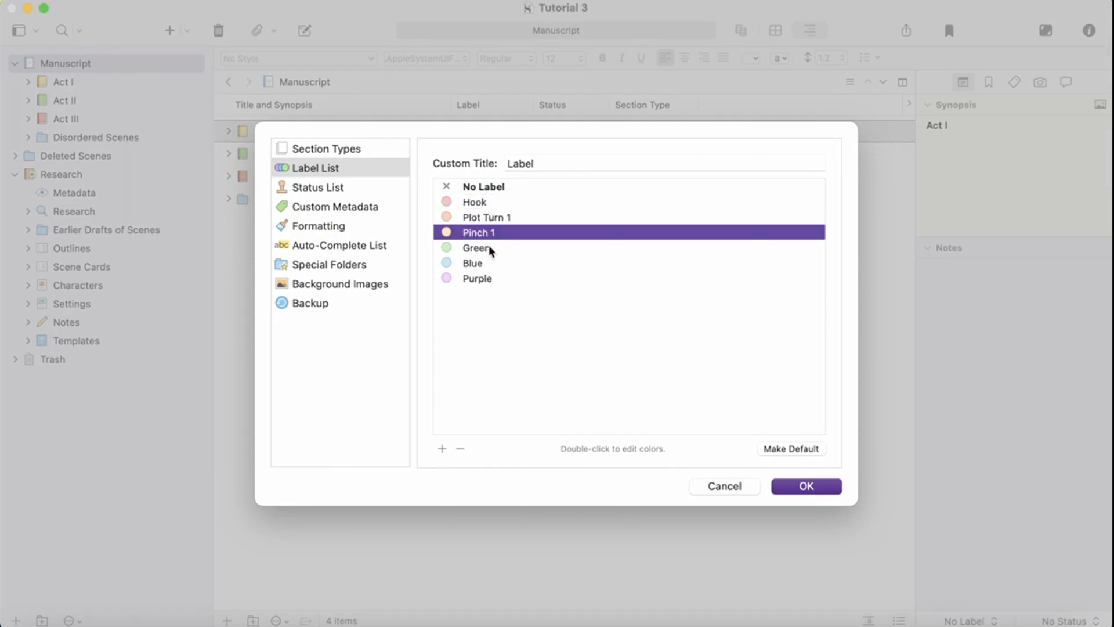
Rename the Green label to Midpoint, Blue to Pinch 2 and Purple to Plot Turn 2
double_click(488, 247)
type("Midpoint")
key("Return")
double_click(506, 261)
type("Pinch 2")
key("Return")
double_click(515, 277)
type("Plot Turn 2")
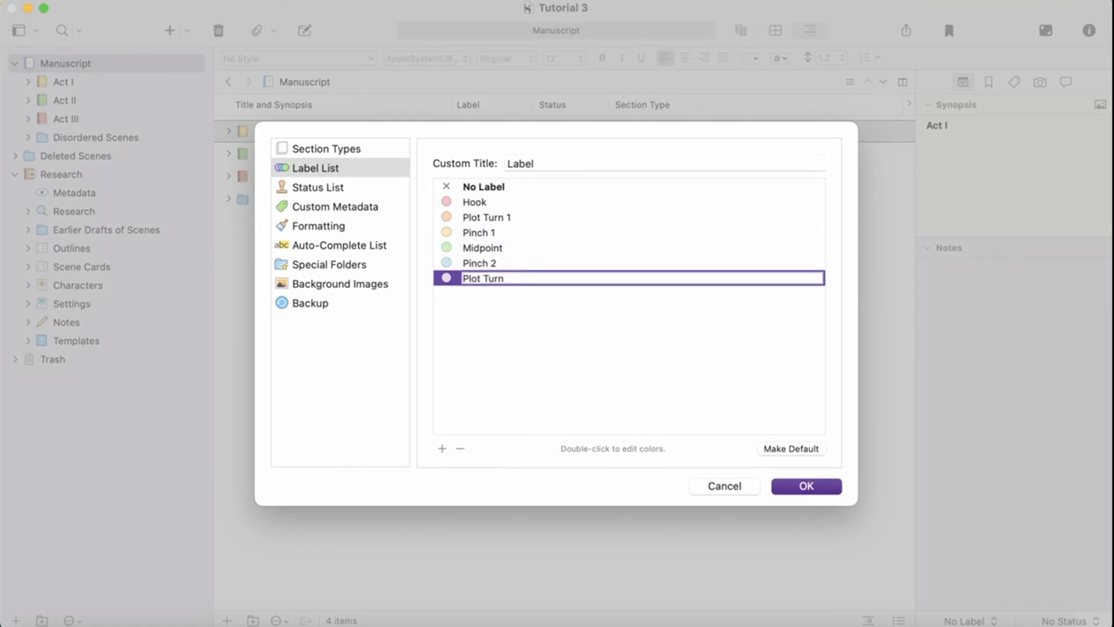
key("Return")
Add a label named "Climax" with the Magenta colour and save the label list
left_click(441, 448)
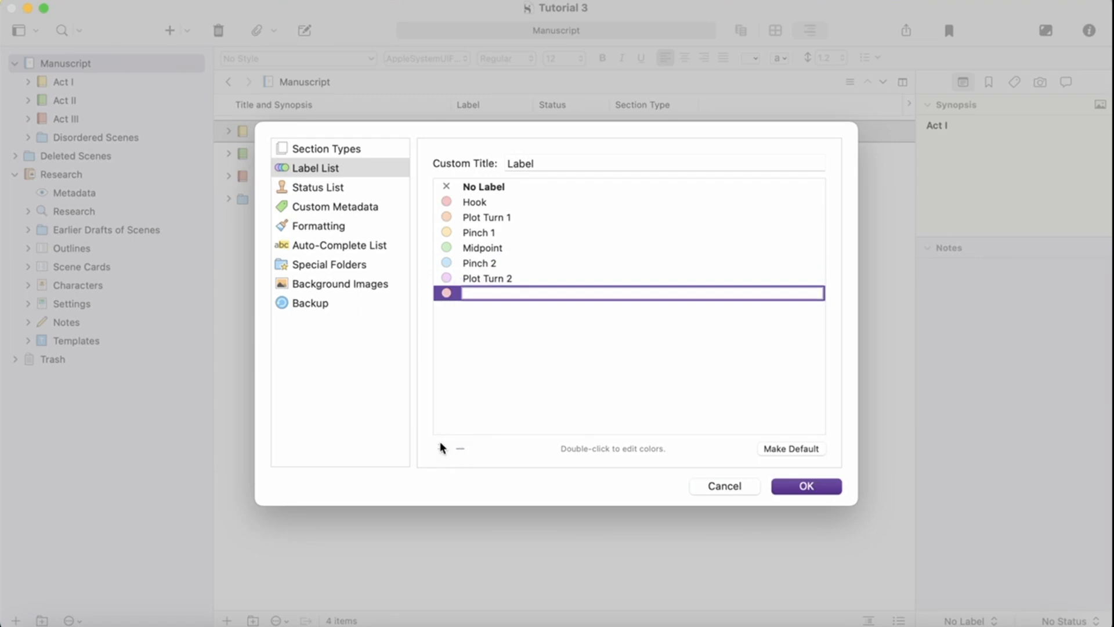
left_click(446, 294)
double_click(446, 294)
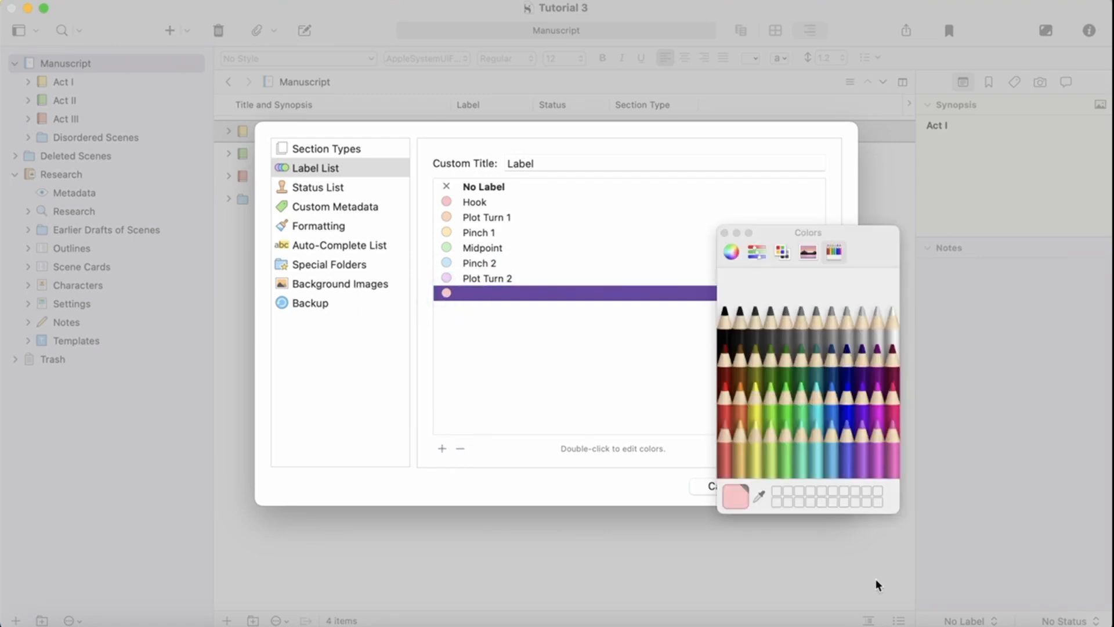
left_click(880, 410)
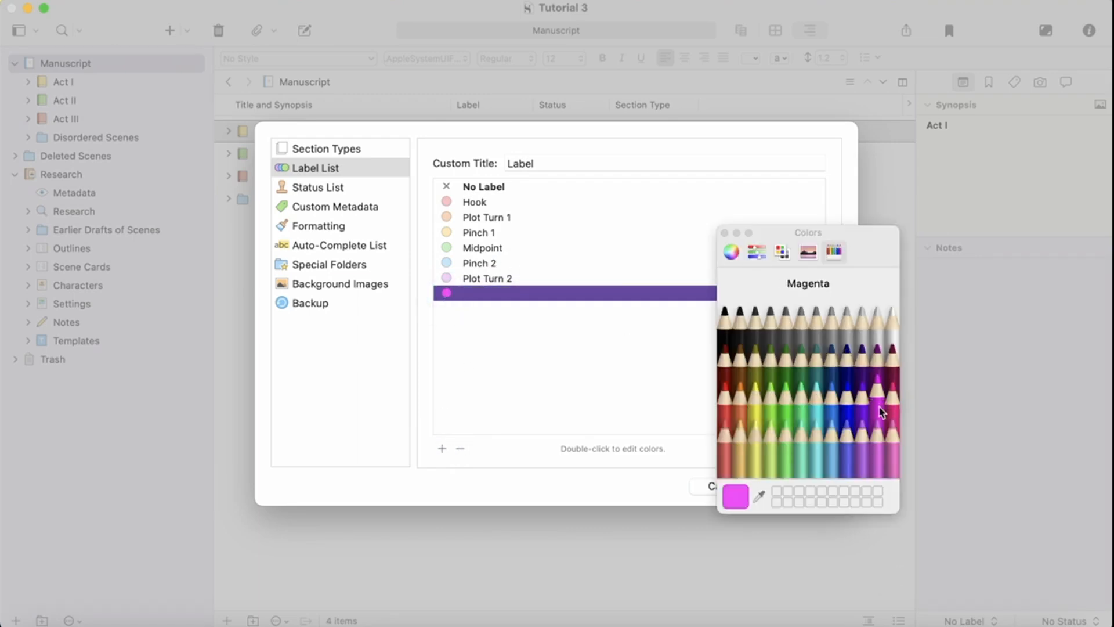
double_click(510, 294)
type("Climax")
left_click(574, 343)
left_click(724, 232)
left_click(776, 489)
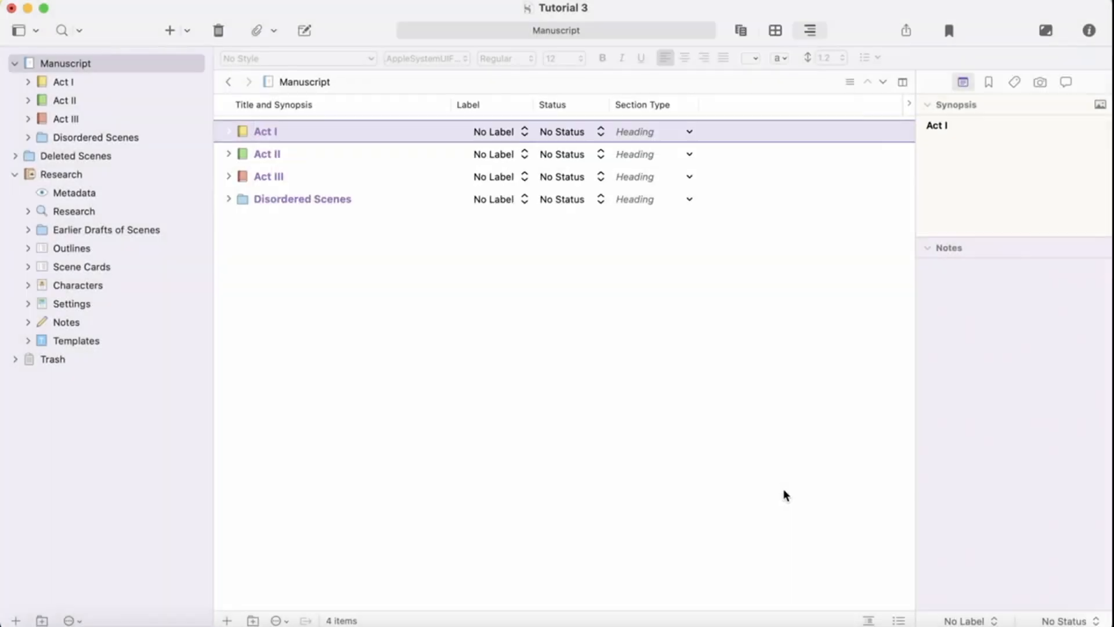
Expand Act I in the outliner and assign the Hook label to Chapter 1
left_click(493, 132)
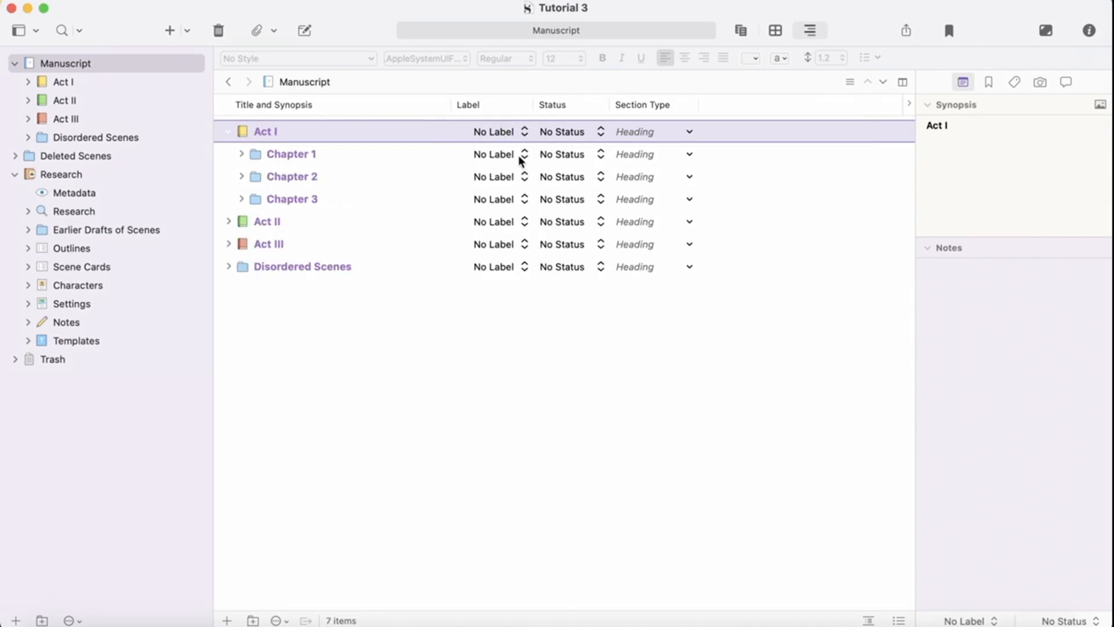
left_click(519, 156)
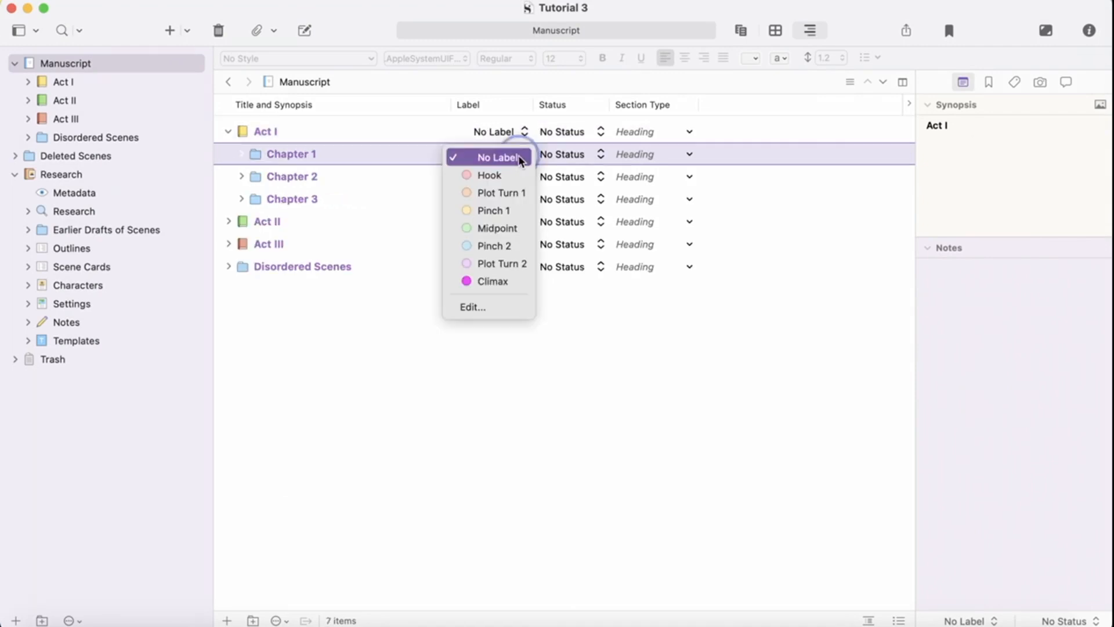
left_click(493, 175)
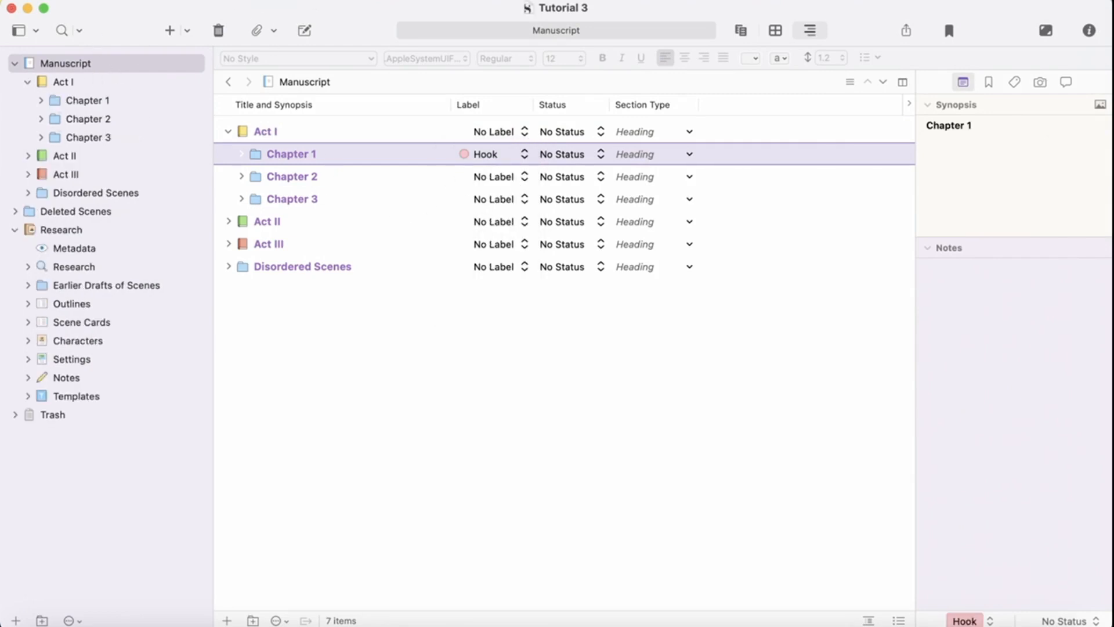
Show label colours as background colours in the binder
left_click(188, 0)
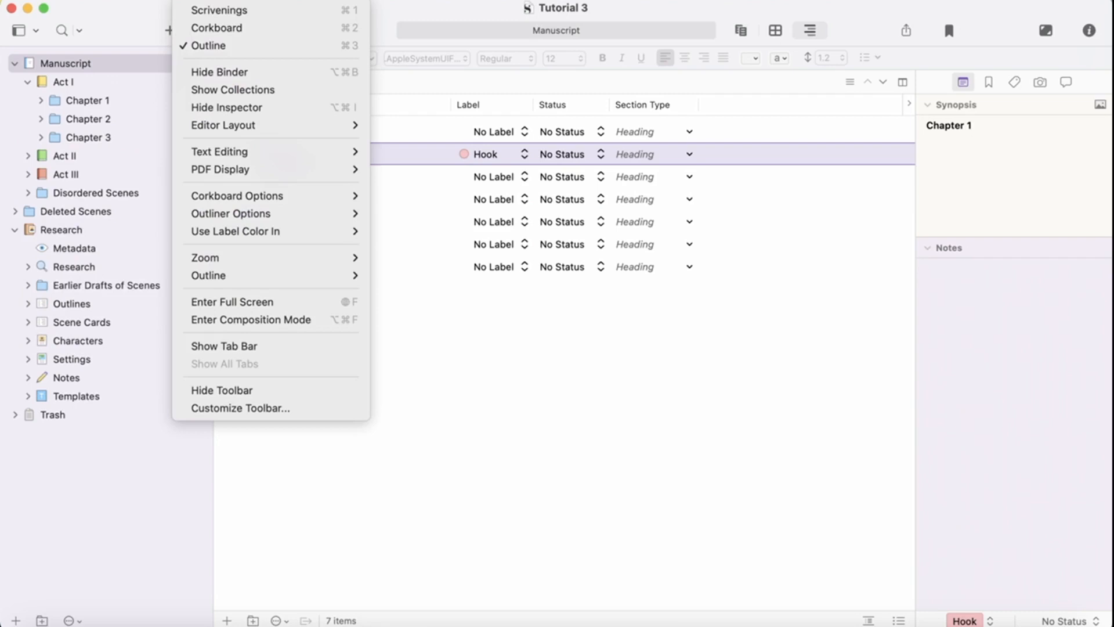
mouse_move(254, 232)
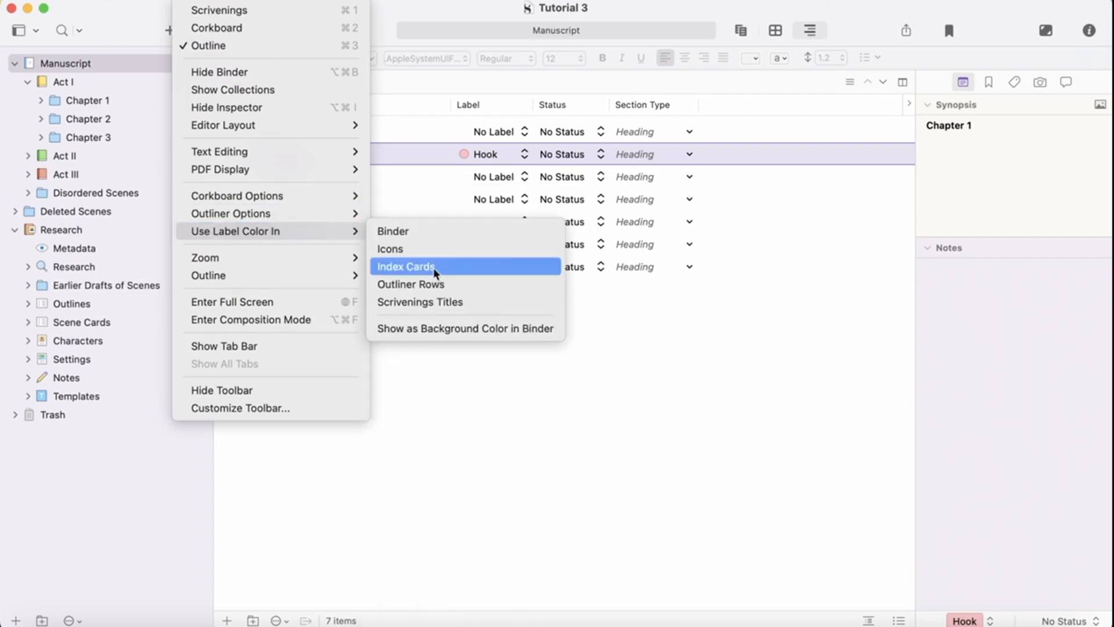
left_click(484, 327)
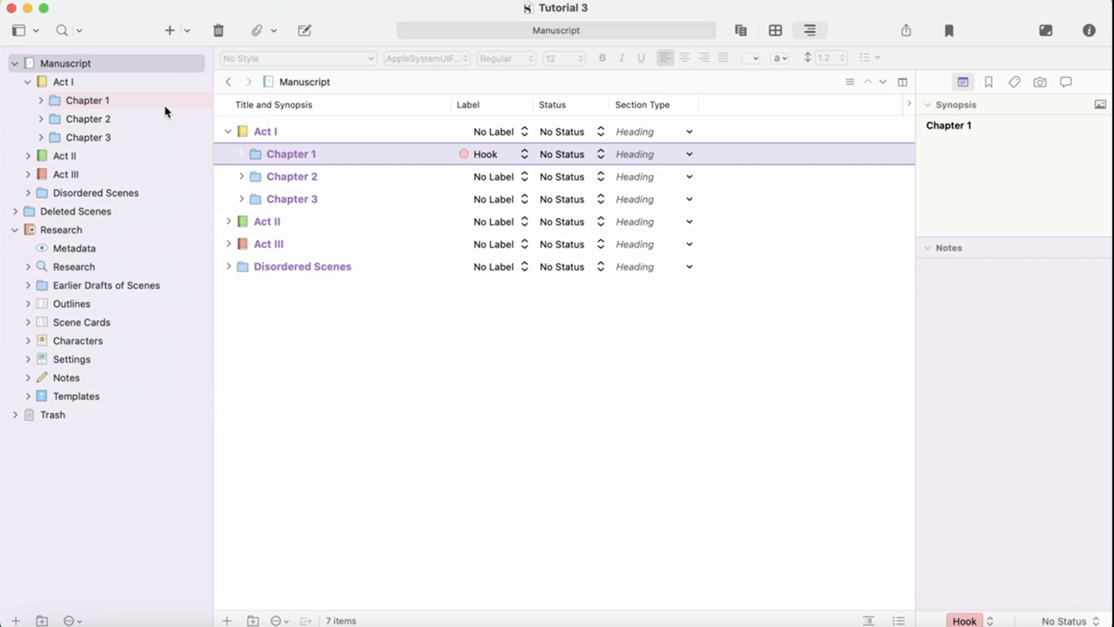
left_click(384, 396)
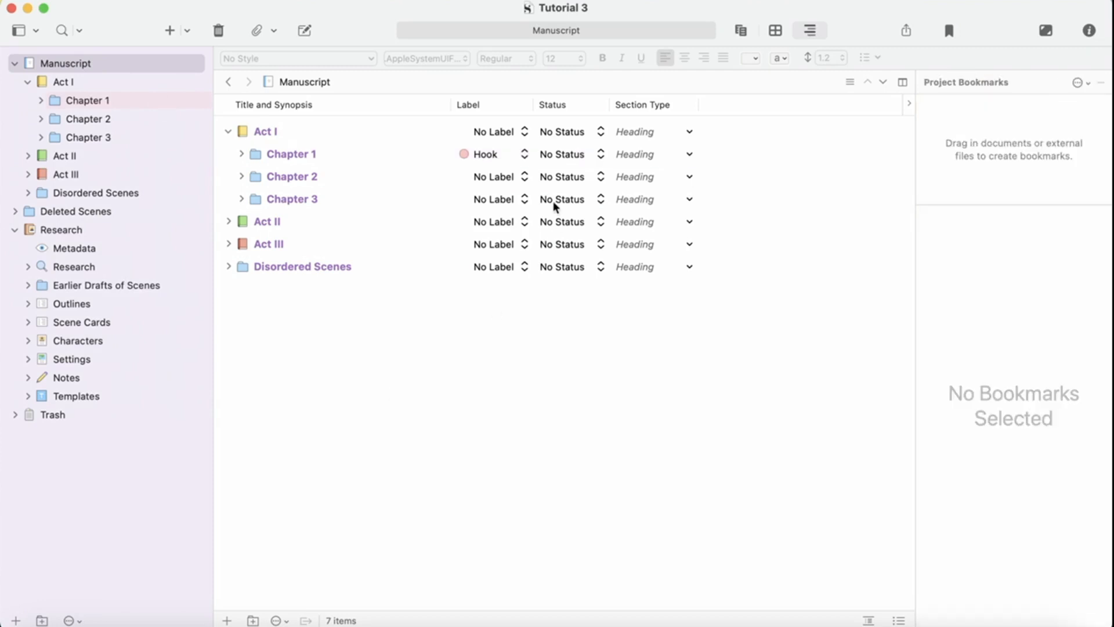
Open the project's status list for editing and make To Do the default status
left_click(603, 138)
left_click(566, 260)
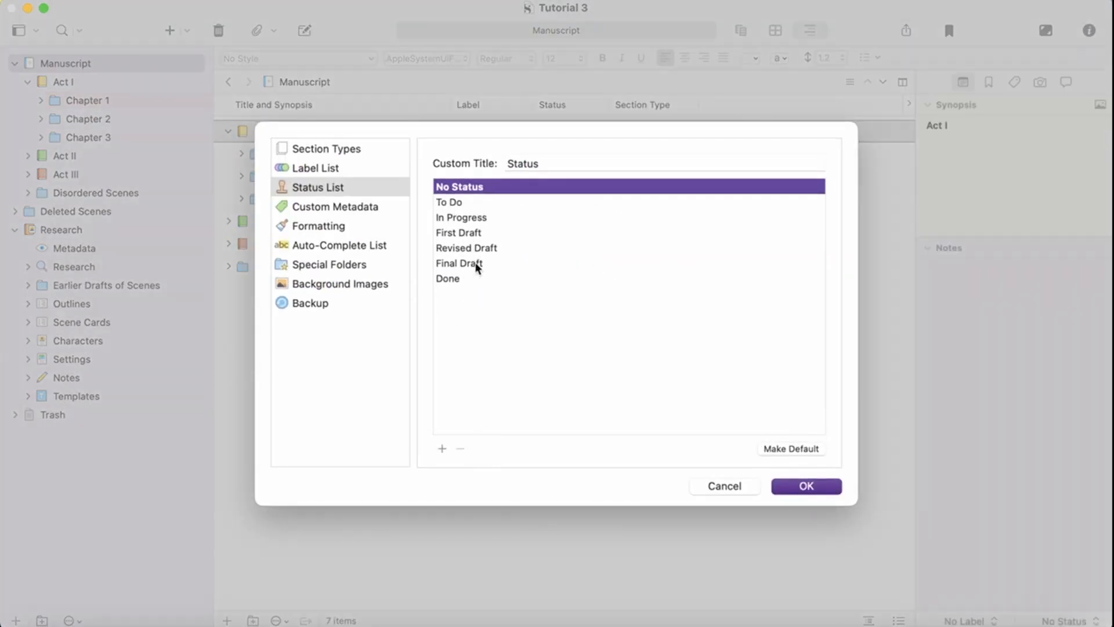
key("Down")
left_click(803, 448)
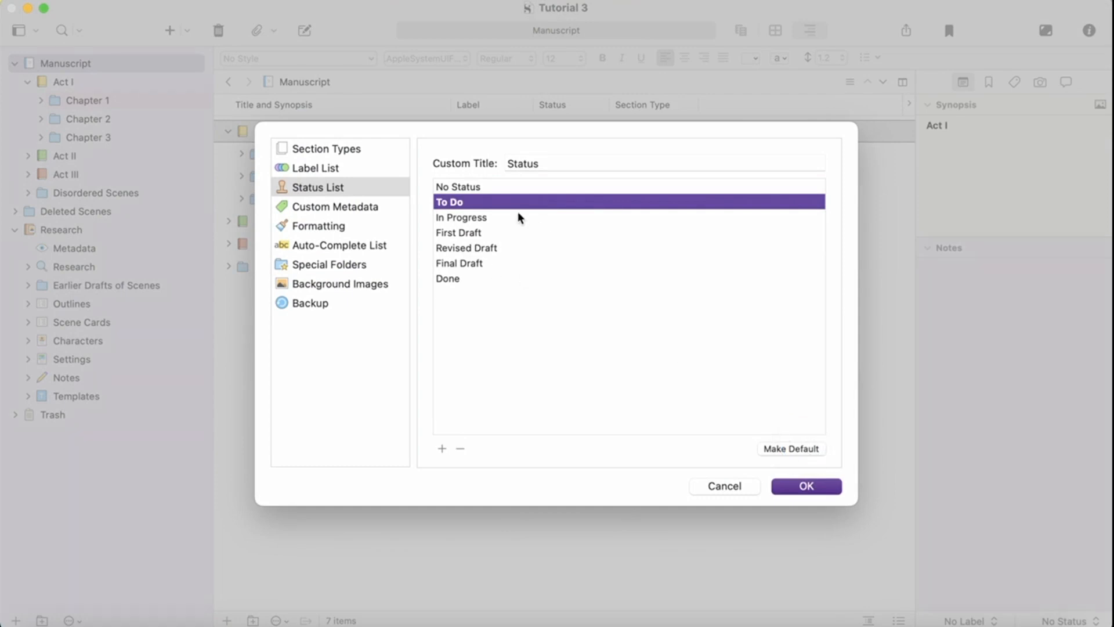
Add a status named "2nd Draft/ Alpha Read" after Revised Draft
left_click(499, 249)
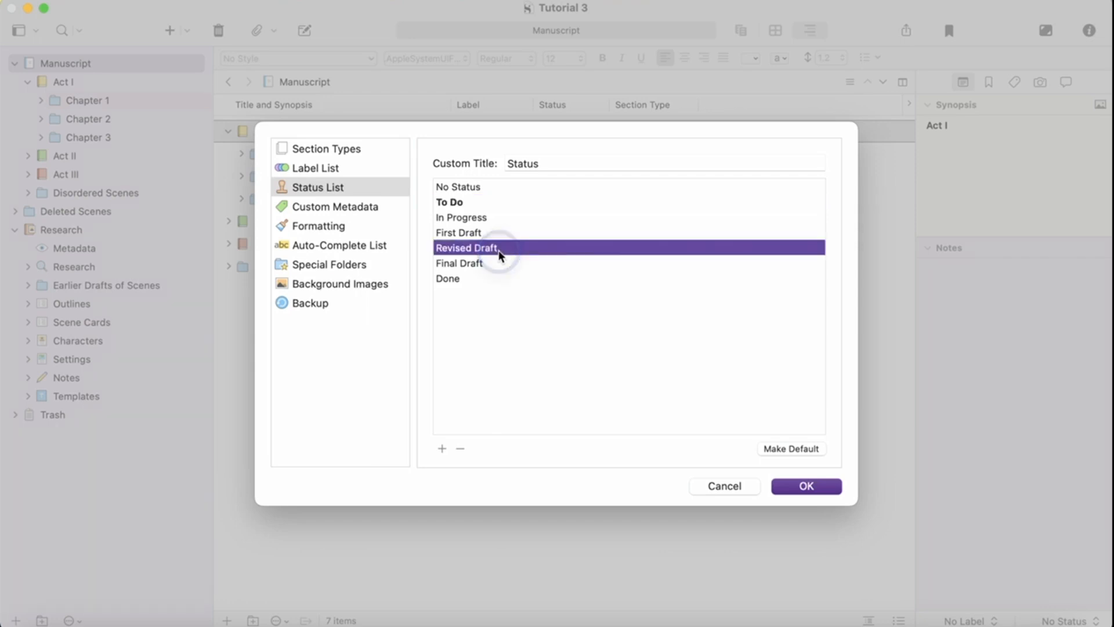
left_click(442, 448)
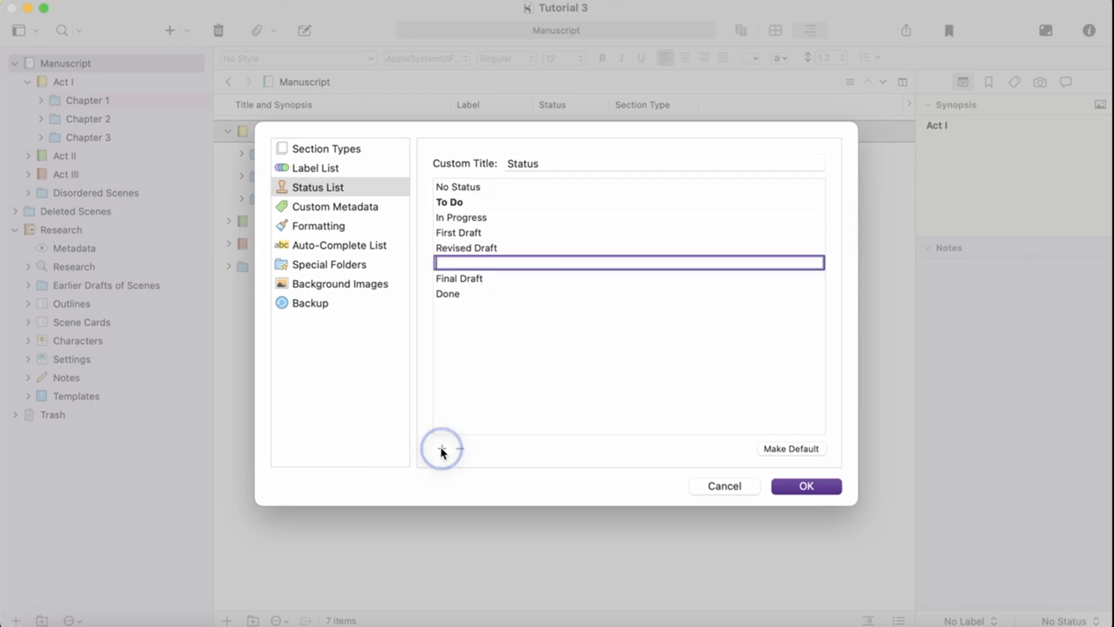
type("2nd Draft/ Alpha Read")
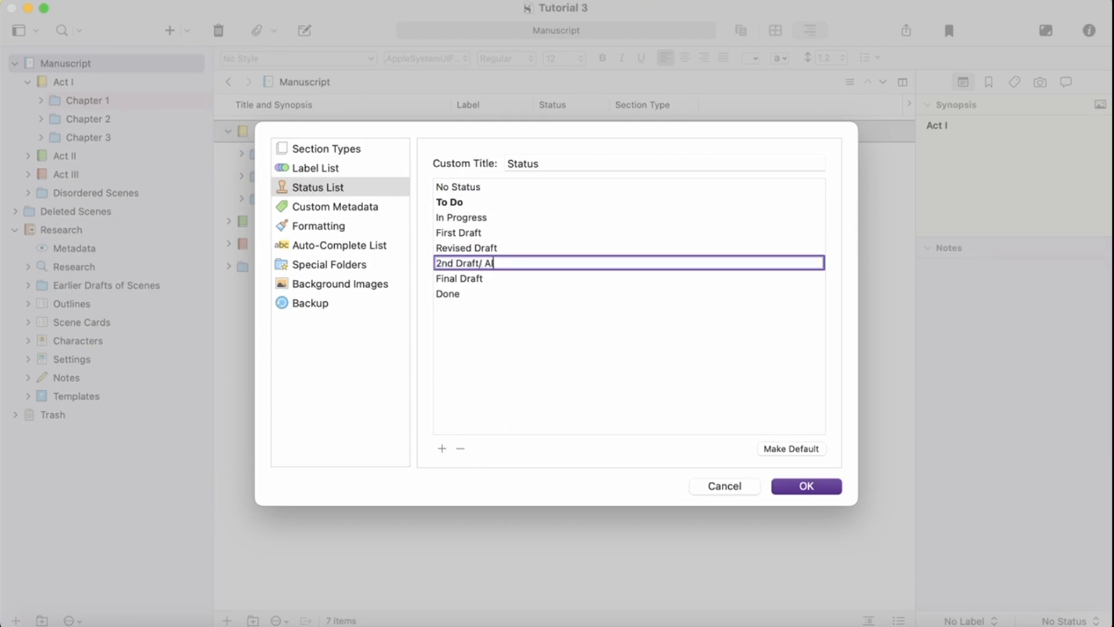
key("Return")
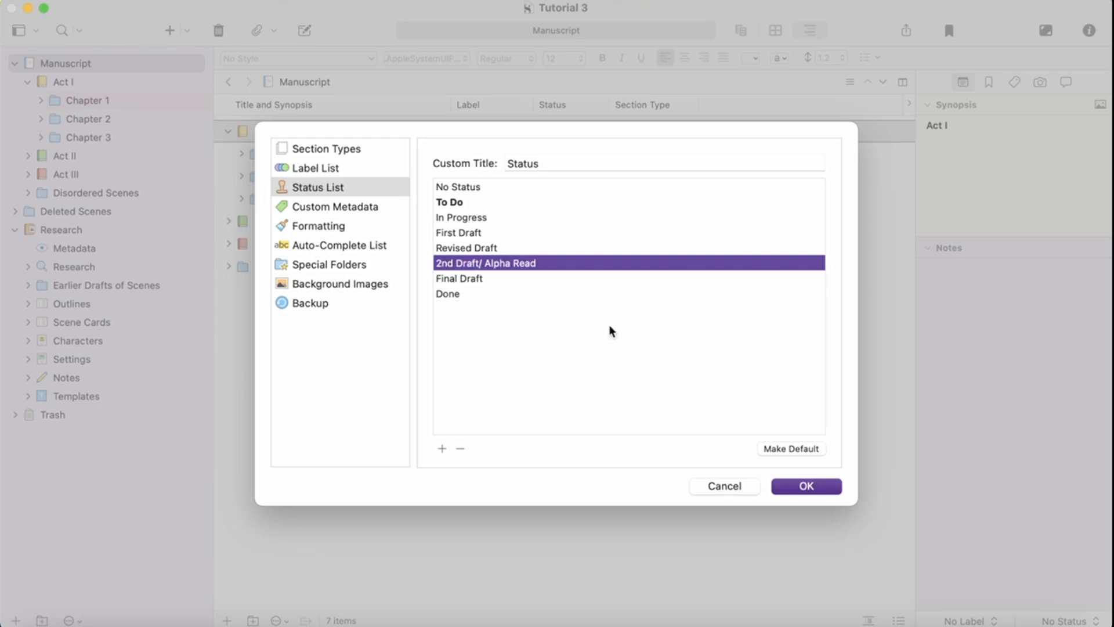
Add a status named "3rd Draft/ Beta Read" after the alpha read status
left_click(442, 449)
type("3")
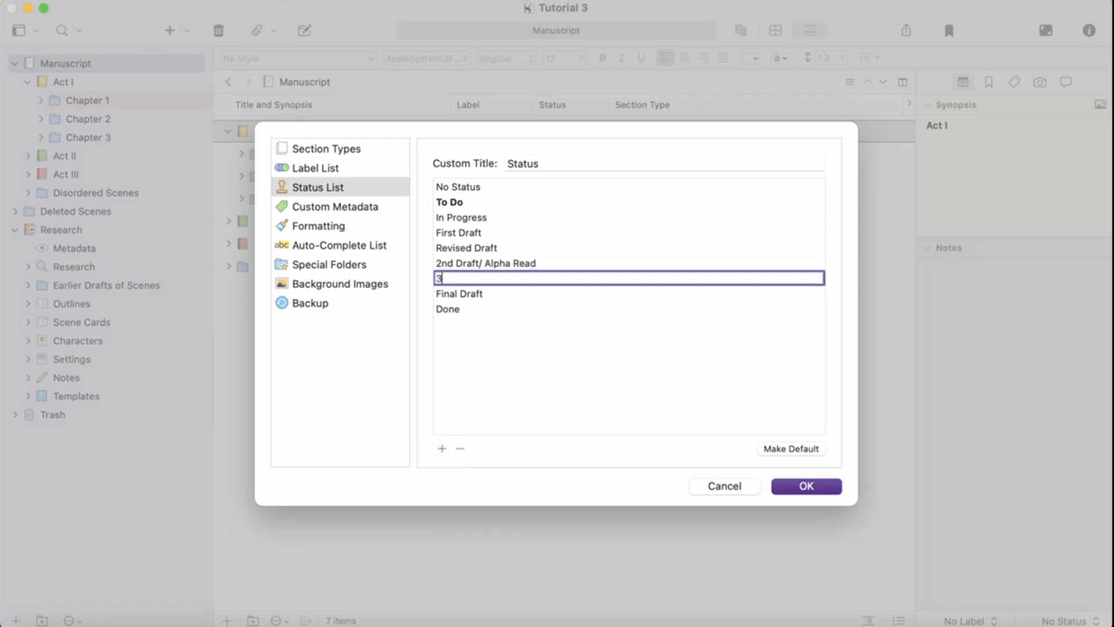
type("rd Draft/Beta Read")
left_click(482, 278)
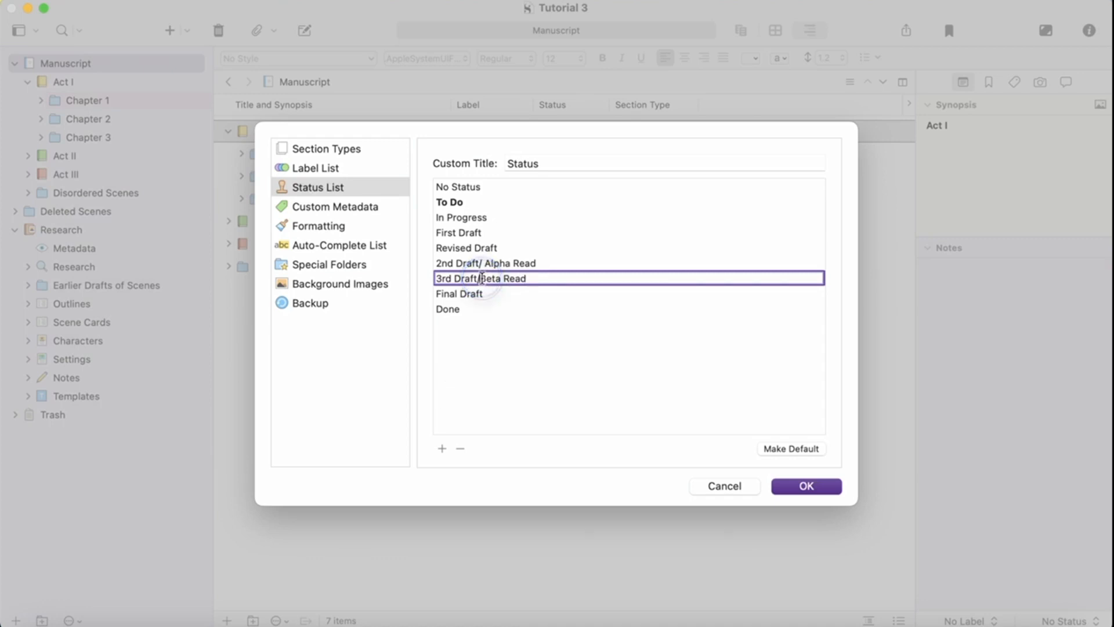
left_click(517, 307)
left_click(522, 279)
Add a status named "Line Edited" before Final Draft and save the status list
left_click(443, 448)
type("Line Edited")
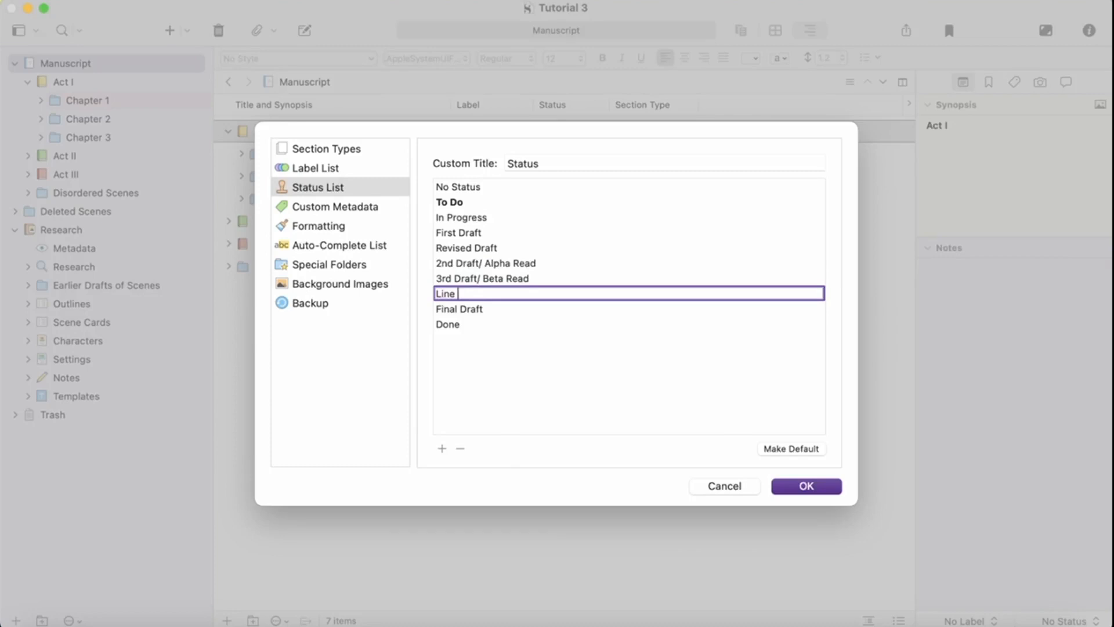
key("Return")
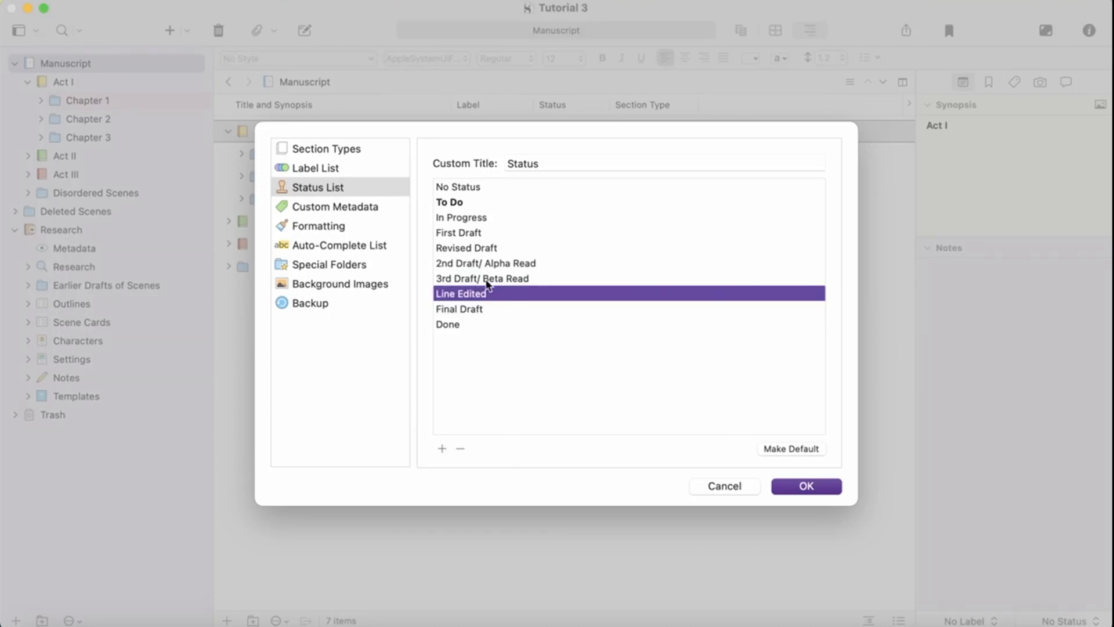
left_click(470, 349)
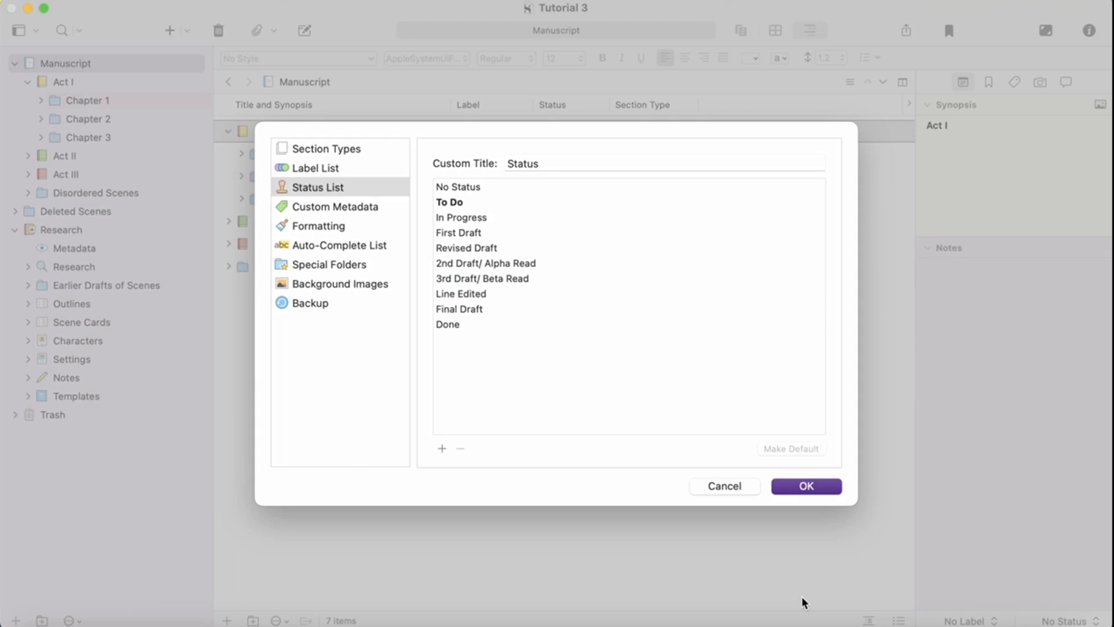
left_click(805, 486)
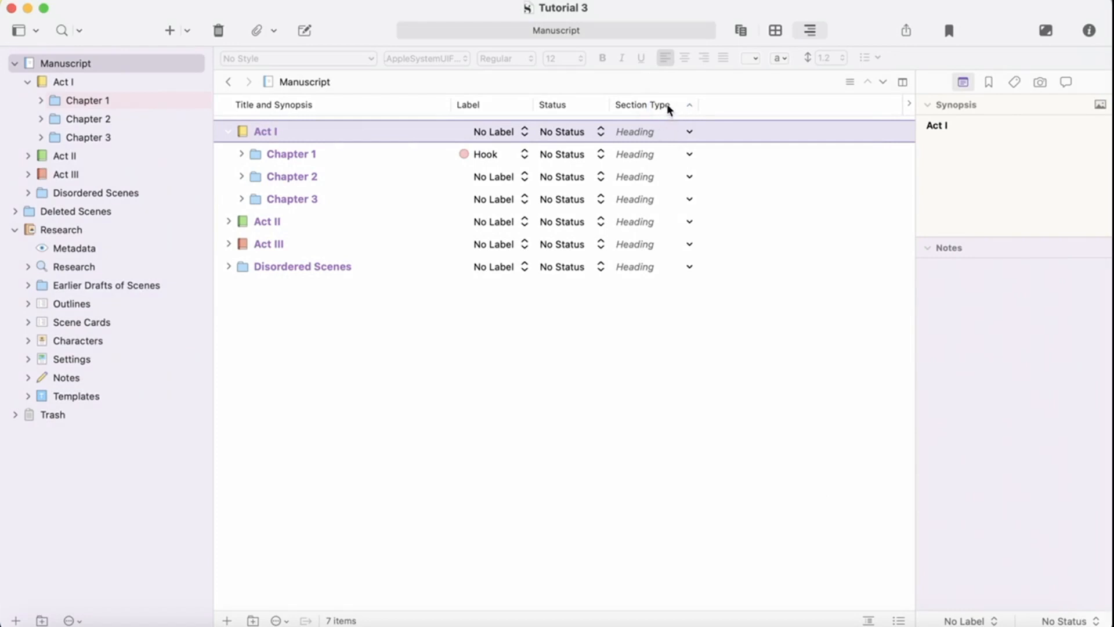
Hide the Section Type column in the outliner
left_click(909, 104)
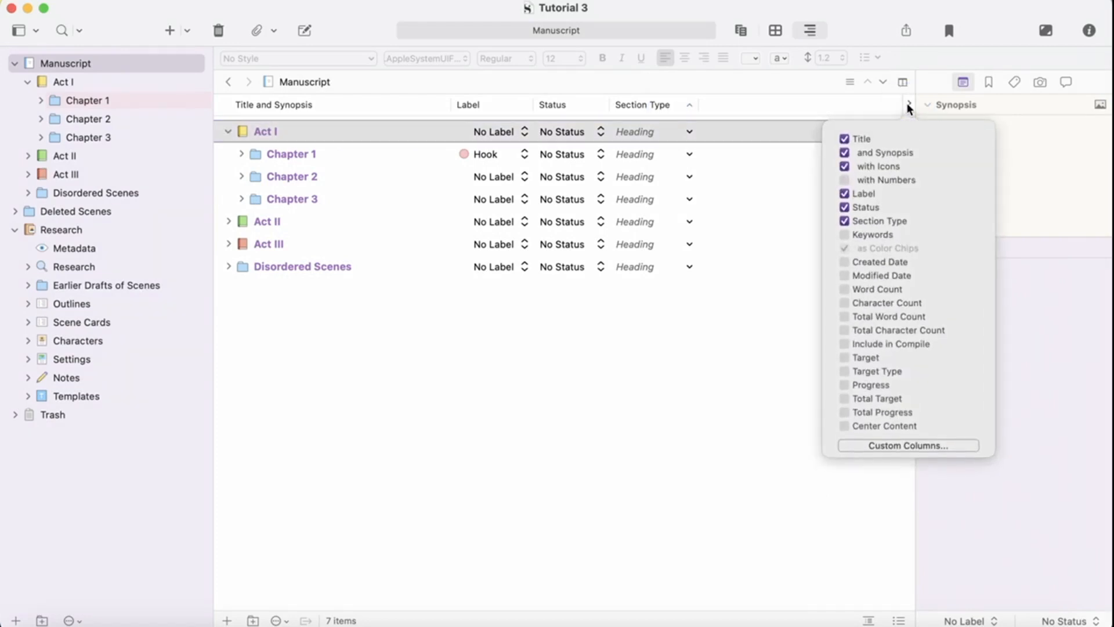
left_click(845, 221)
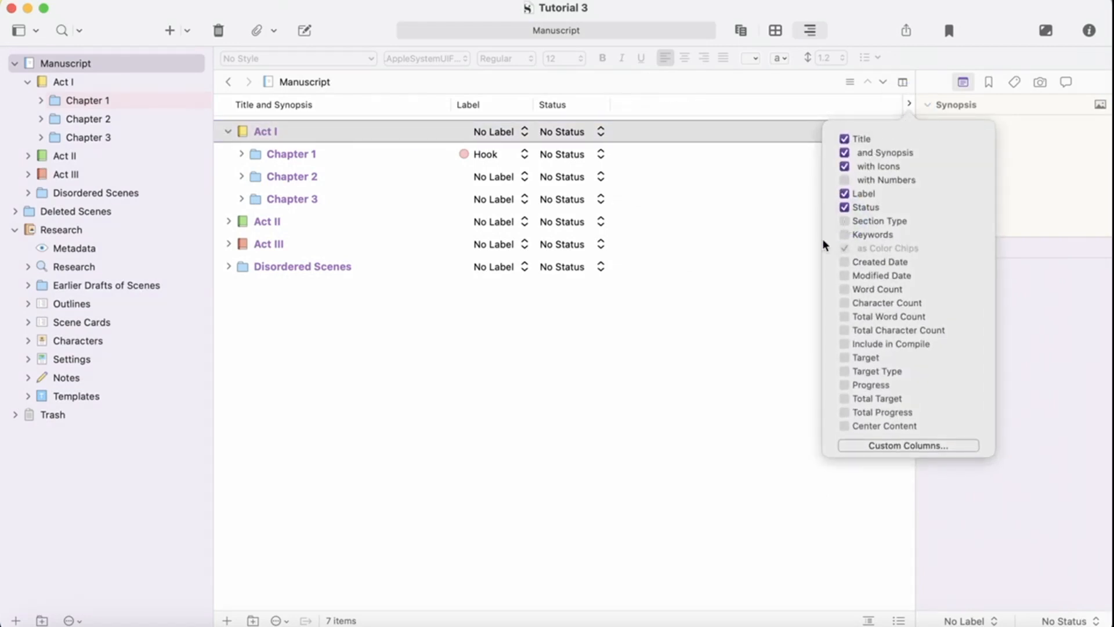
left_click(818, 224)
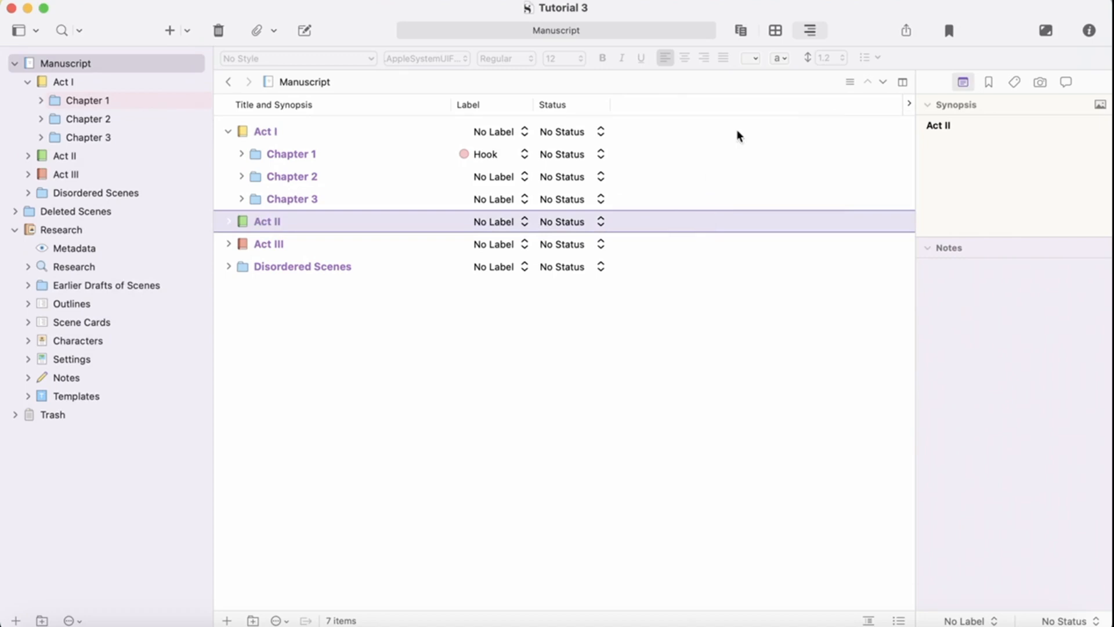
Add a checkbox-type custom metadata column titled "Merged?" to the outliner and tick it for Chapter 1
left_click(907, 102)
left_click(883, 444)
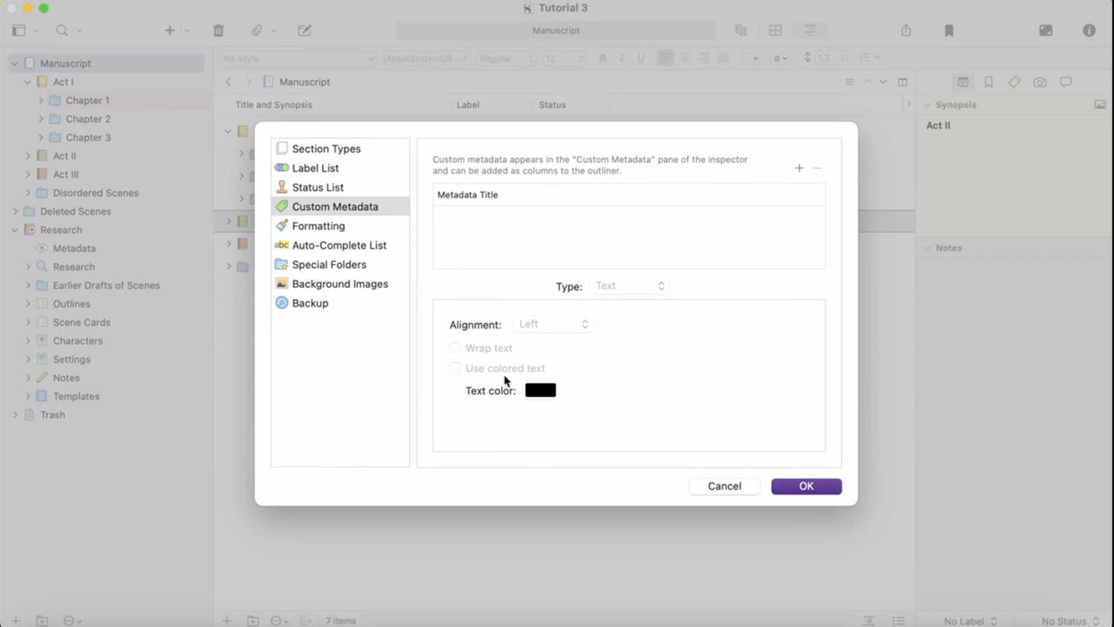
left_click(799, 168)
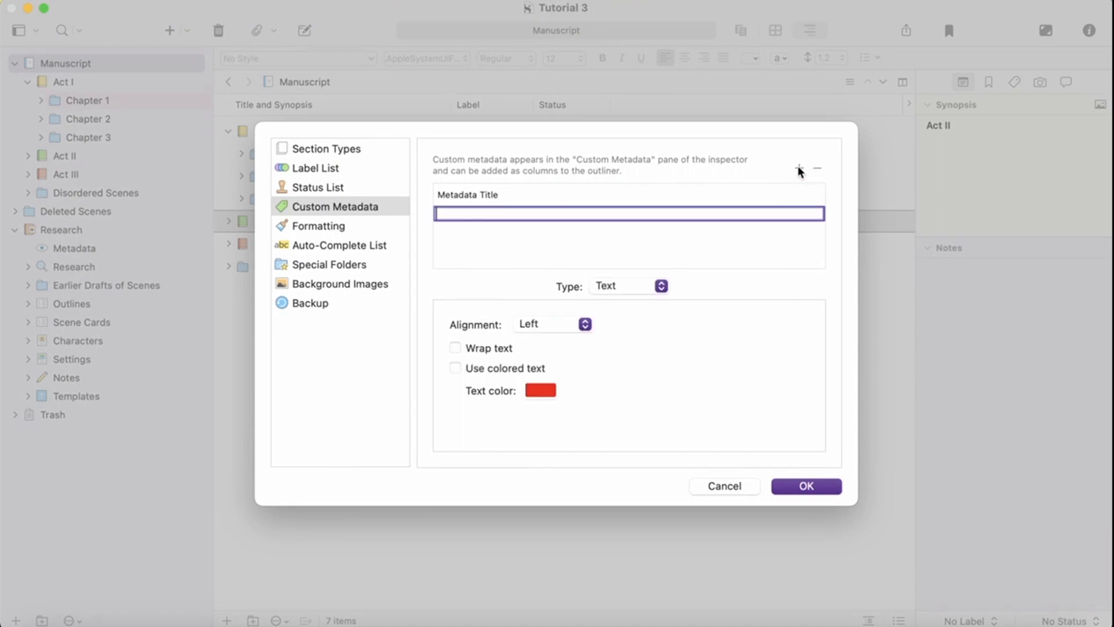
left_click(637, 285)
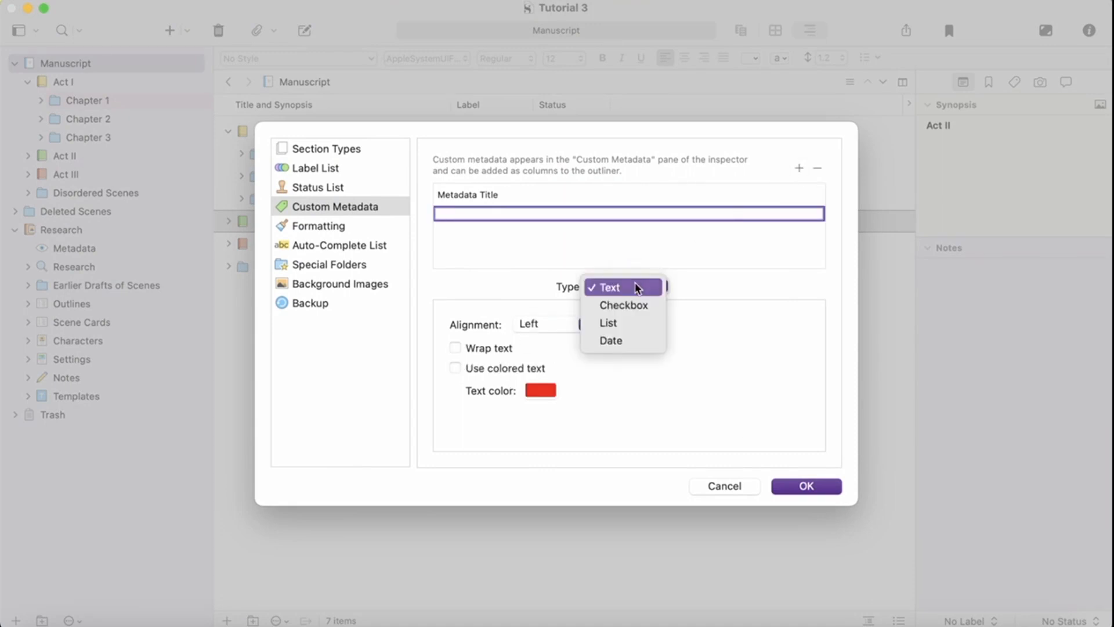
left_click(614, 306)
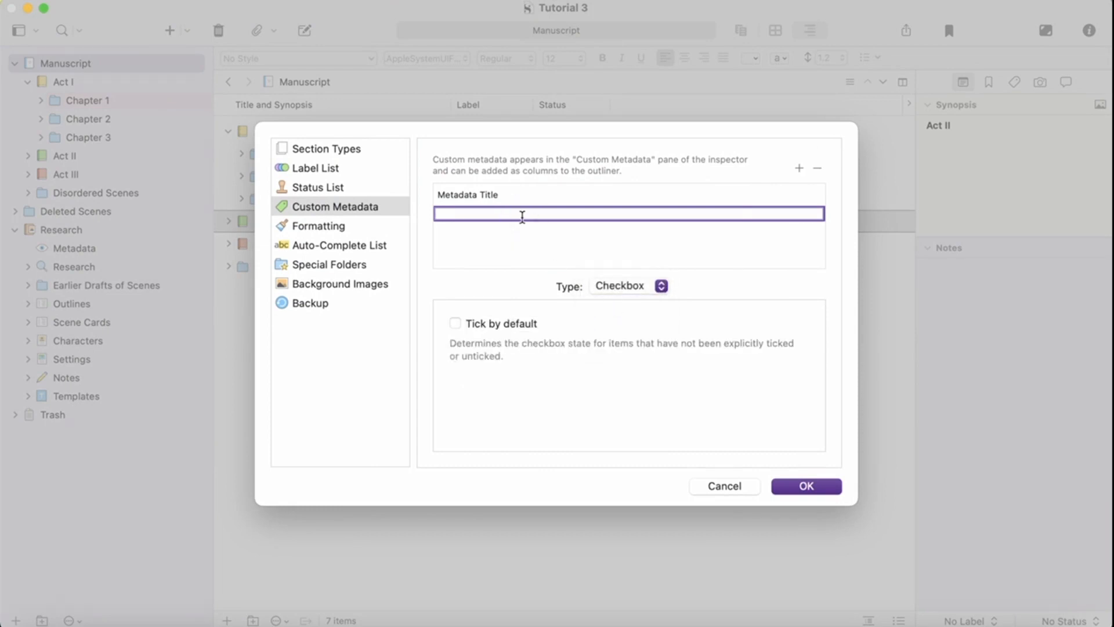
type("Merged?")
key("Return")
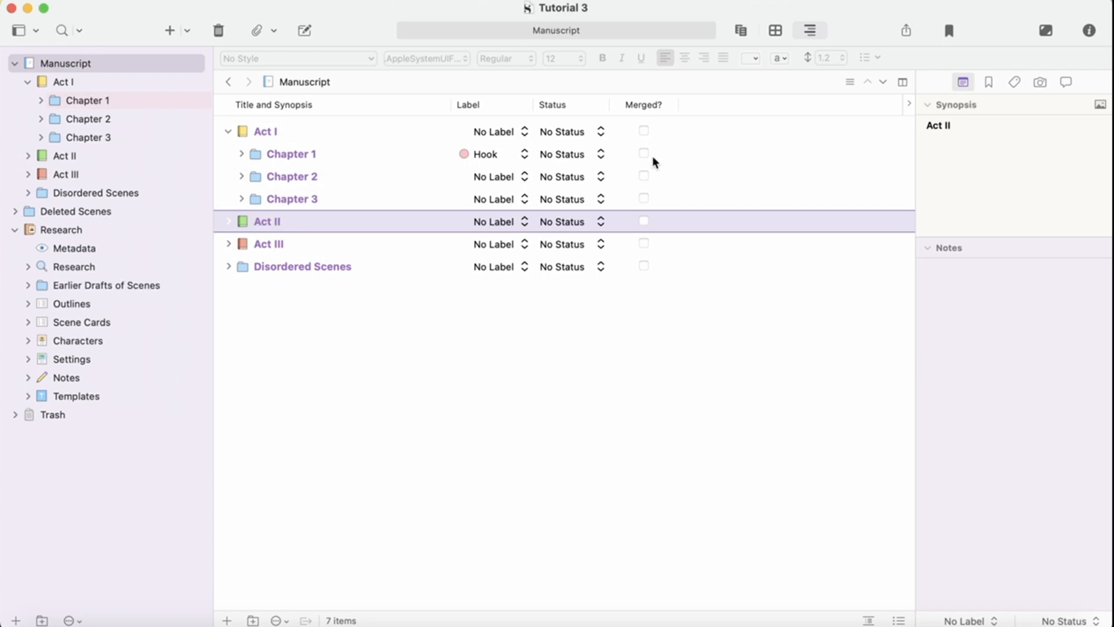
left_click(644, 153)
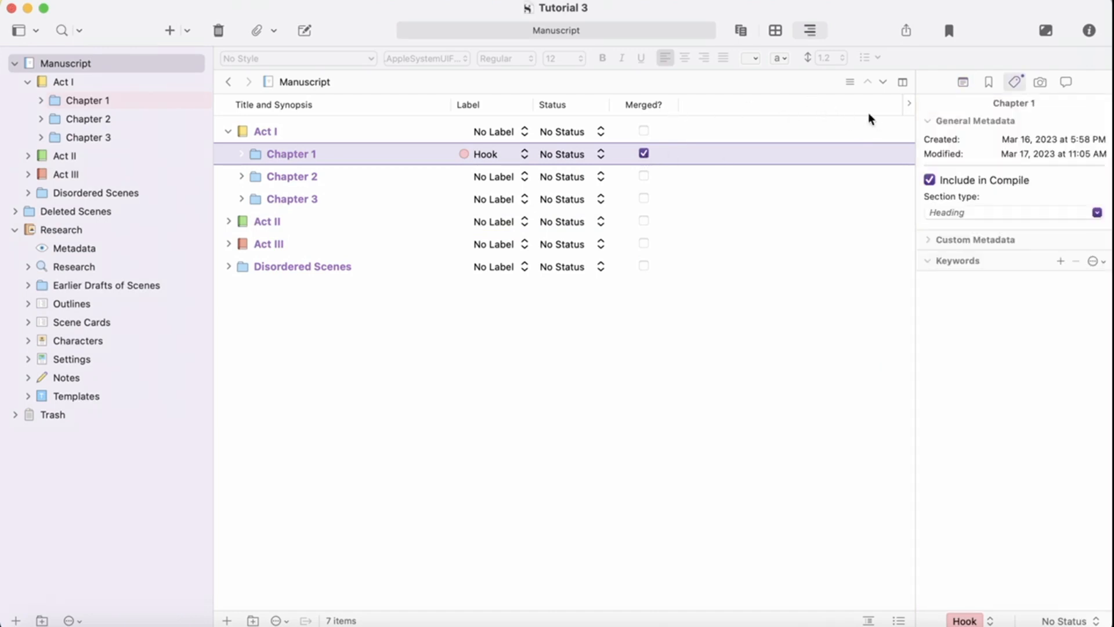
Show the Keywords column, with colour chips, in the outliner
left_click(907, 104)
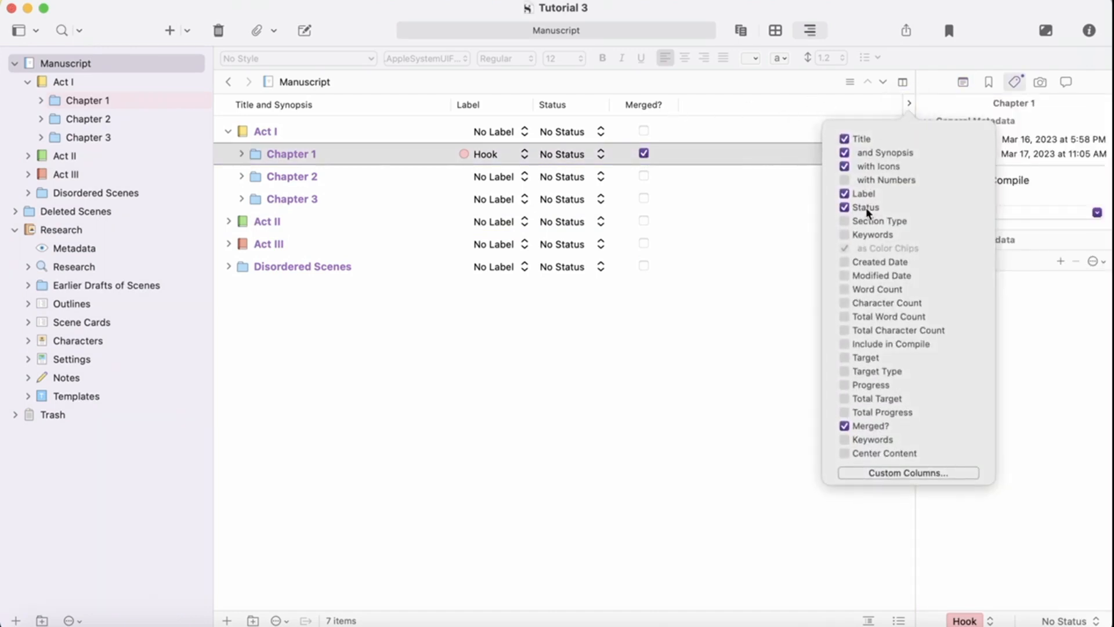
left_click(844, 235)
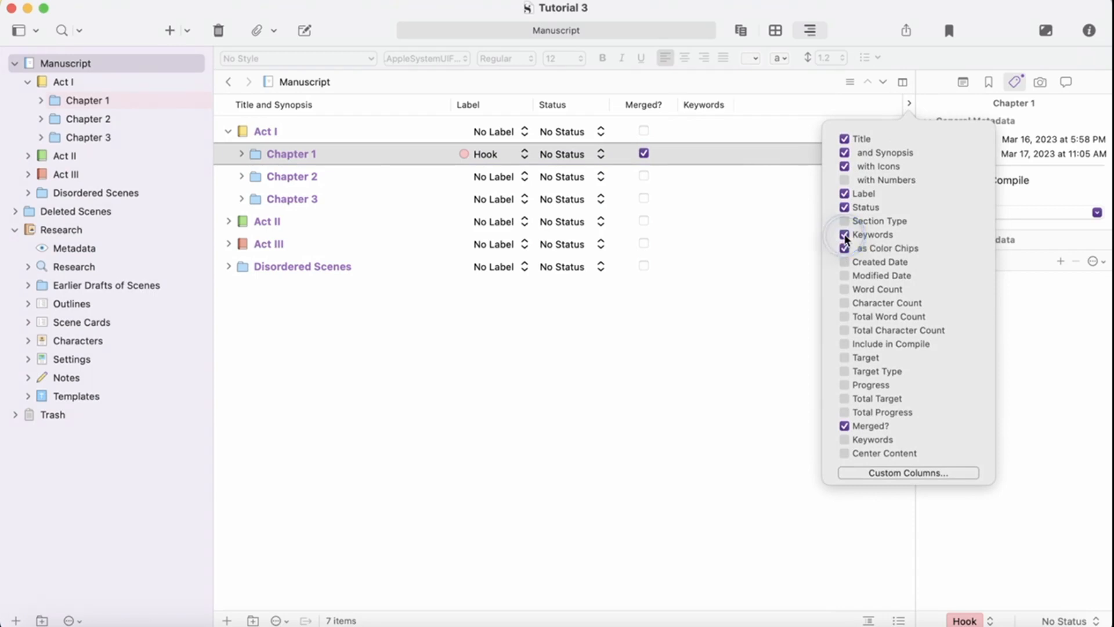
left_click(735, 266)
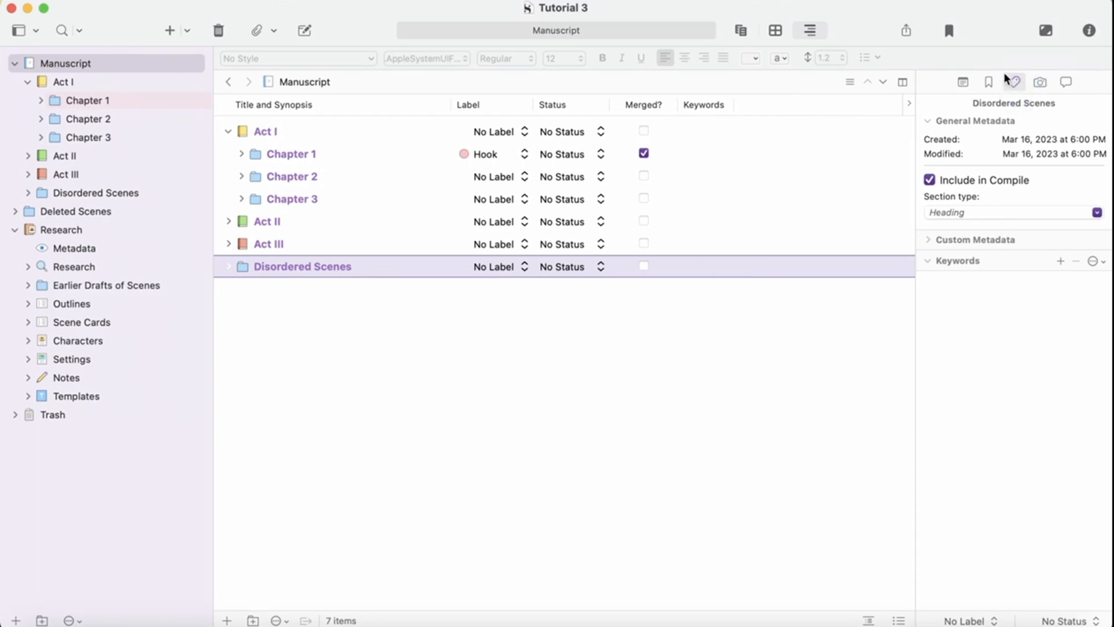
Open the project keywords list and add a top-level keyword named "Time of Day"
left_click(1061, 261)
left_click(1093, 262)
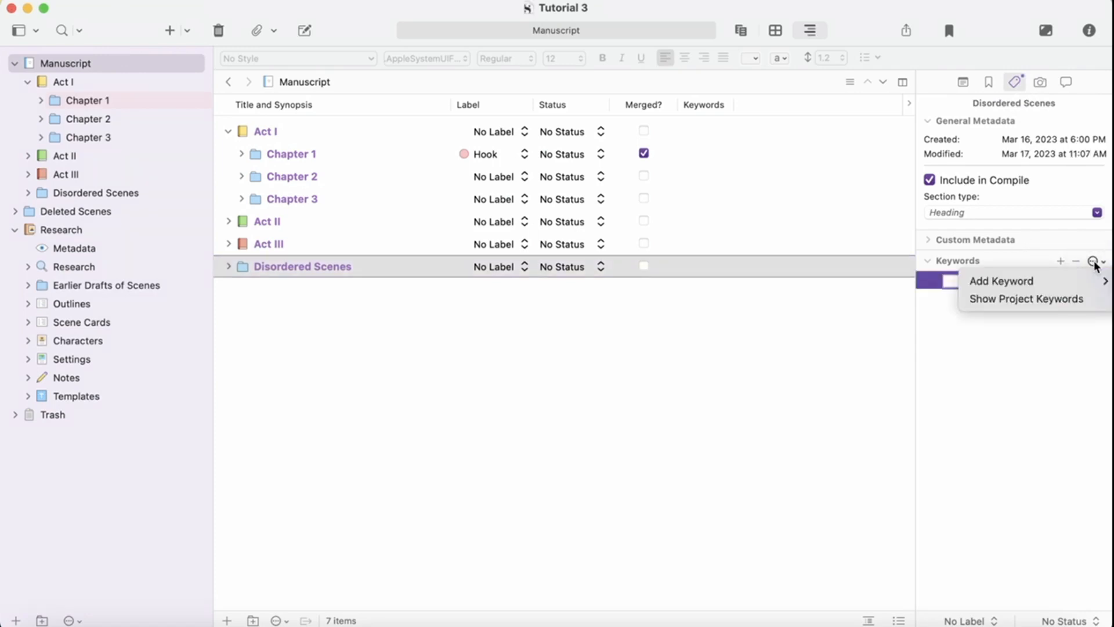
left_click(1016, 301)
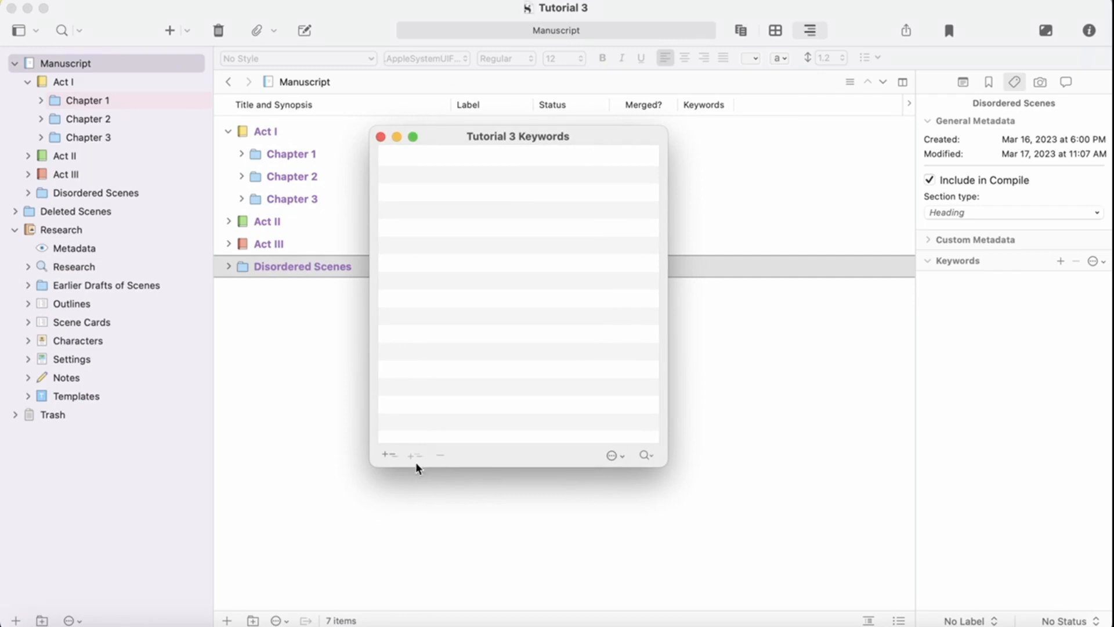
left_click(388, 455)
type("Time of Day")
key("Return")
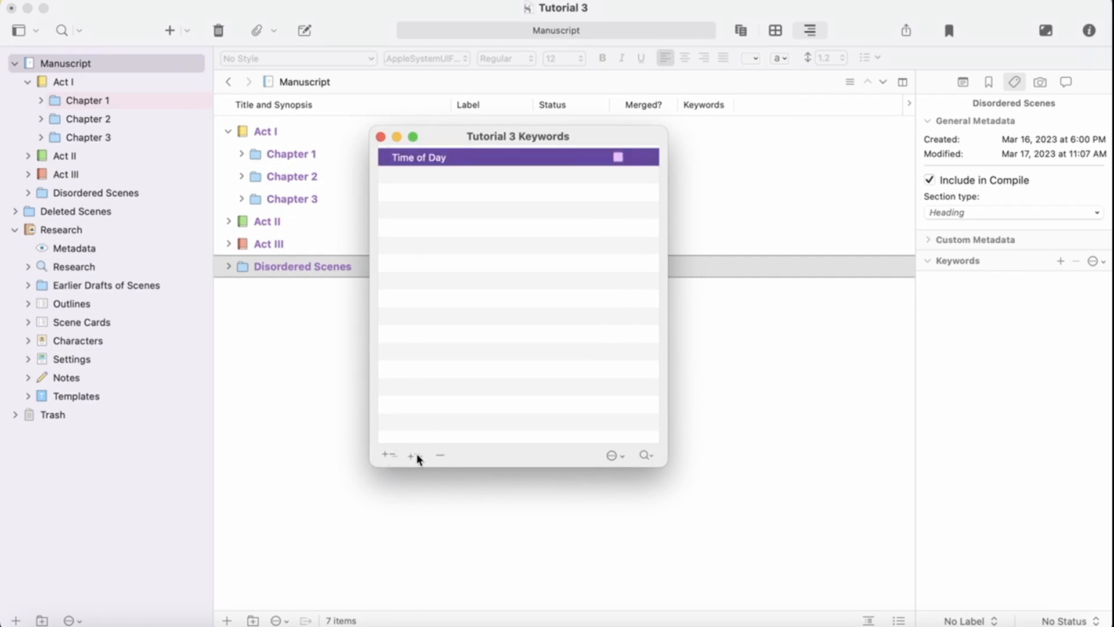
Add "Morning" and "Afternoon" as keywords nested under Time of Day
left_click(415, 455)
type("Morning")
key("Return")
left_click(413, 455)
type("Afternoon")
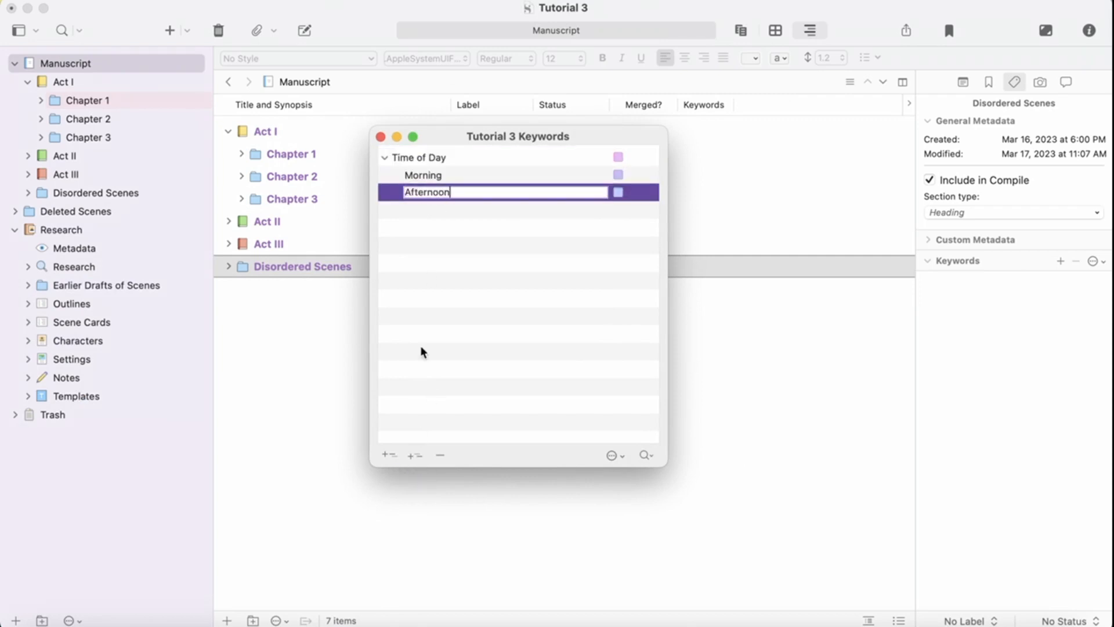
Add "Evening" and "Night" as further keywords nested under Time of Day, and close the project keywords list
left_click(465, 158)
left_click(415, 455)
type("Evening")
key("Return")
left_click(429, 157)
left_click(415, 455)
type("Night")
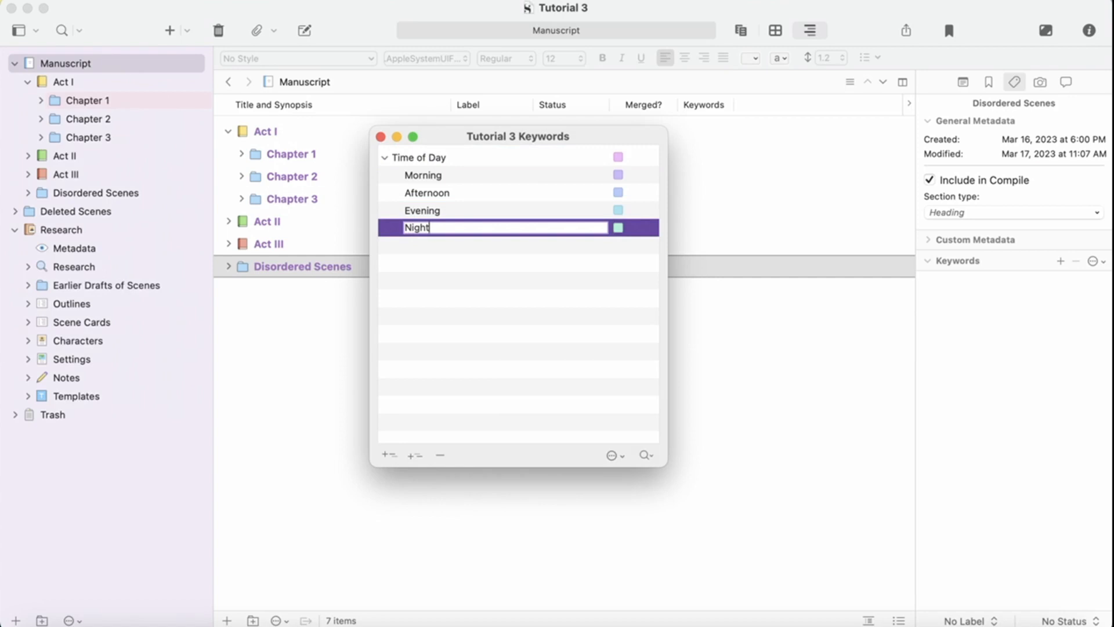
key("Return")
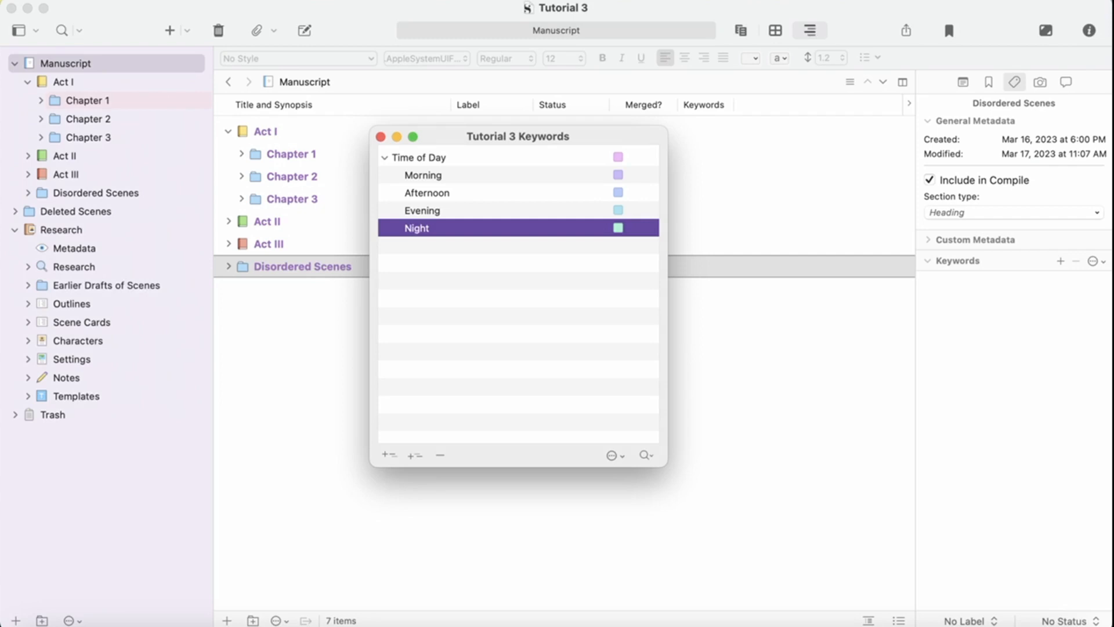
left_click(555, 513)
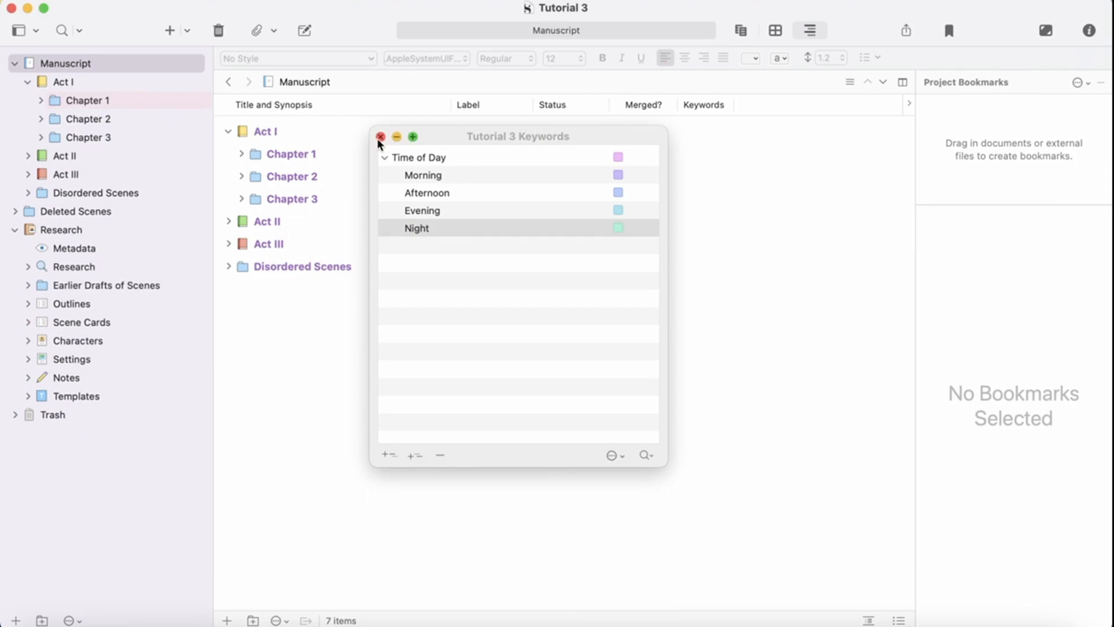
left_click(380, 137)
Assign the Morning keyword from Time of Day to Chapter 1
left_click(1058, 261)
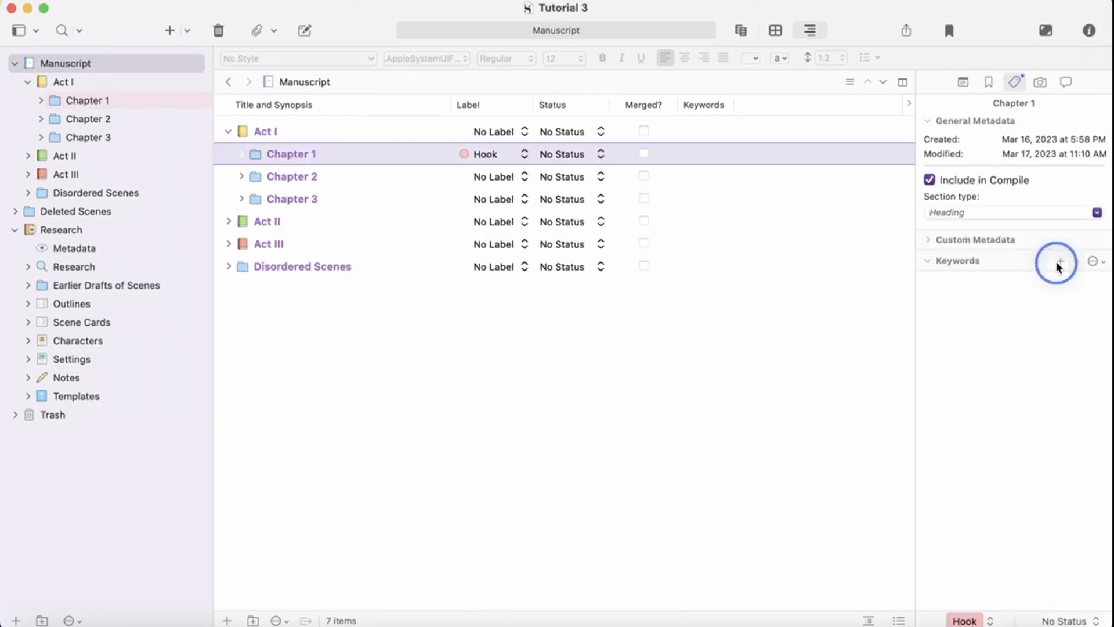
left_click(1015, 418)
left_click(1095, 262)
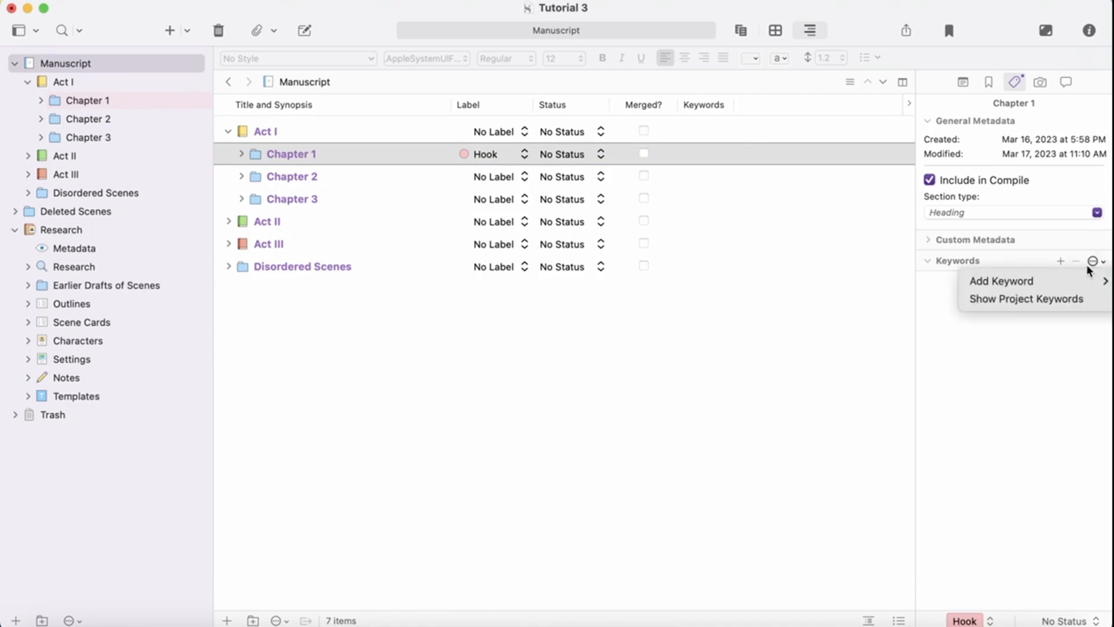
mouse_move(1060, 278)
mouse_move(907, 279)
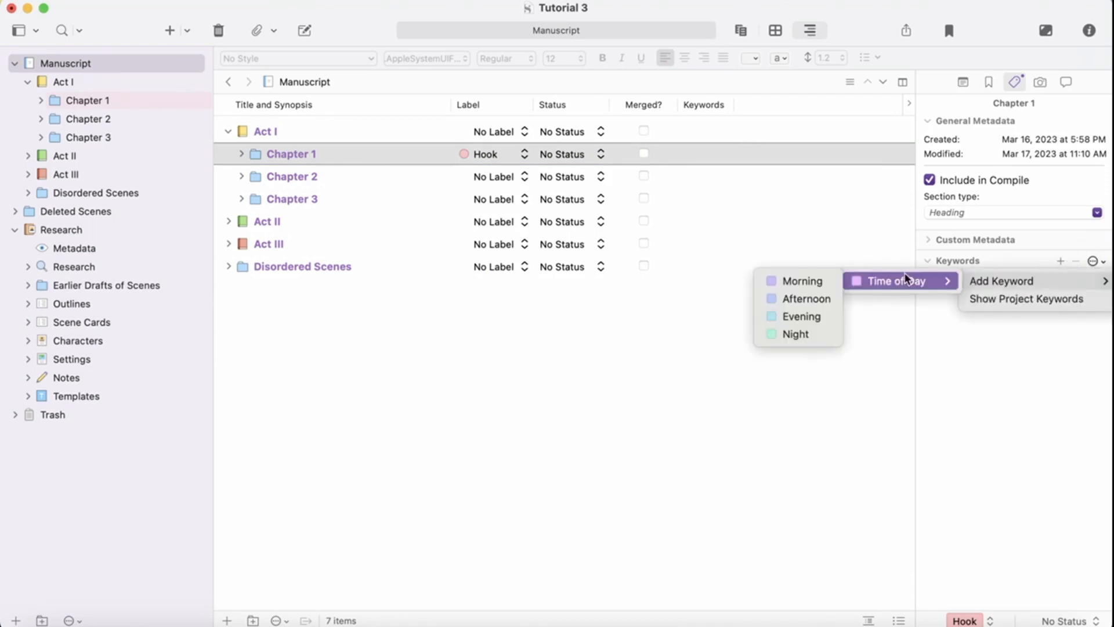
left_click(791, 287)
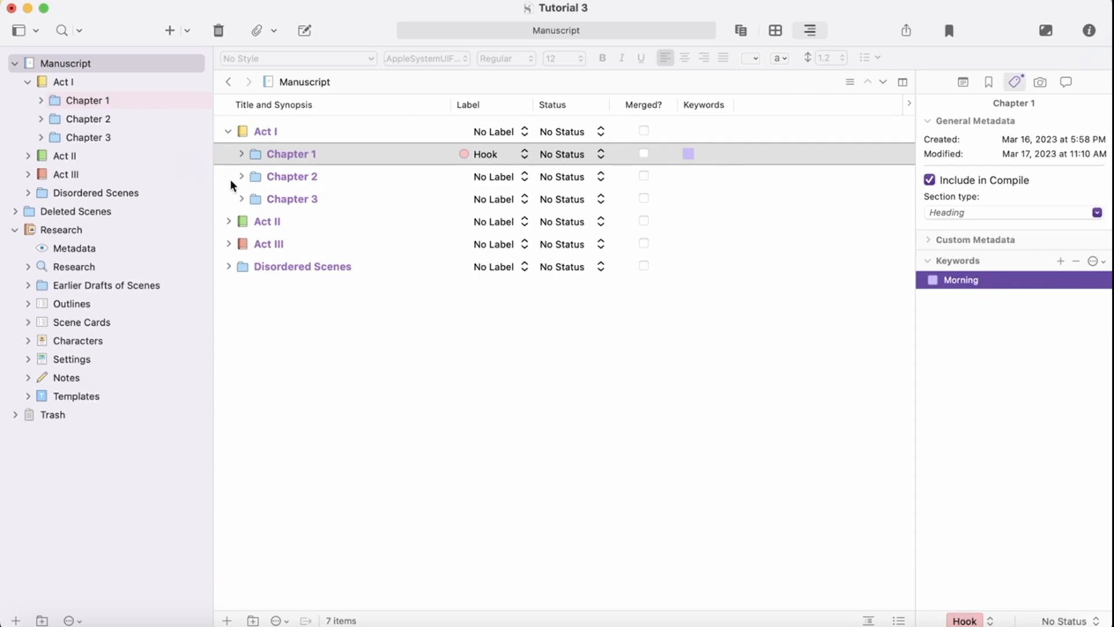
Assign the Afternoon keyword from Time of Day to Chapter 1
left_click(700, 166)
left_click(713, 155)
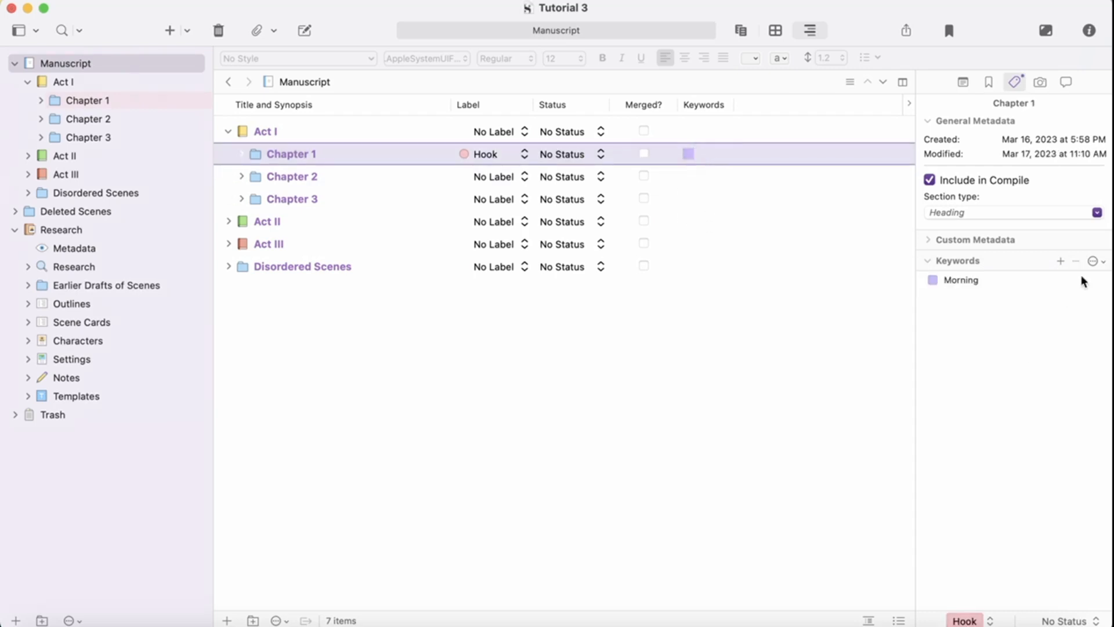
left_click(1094, 262)
mouse_move(1042, 280)
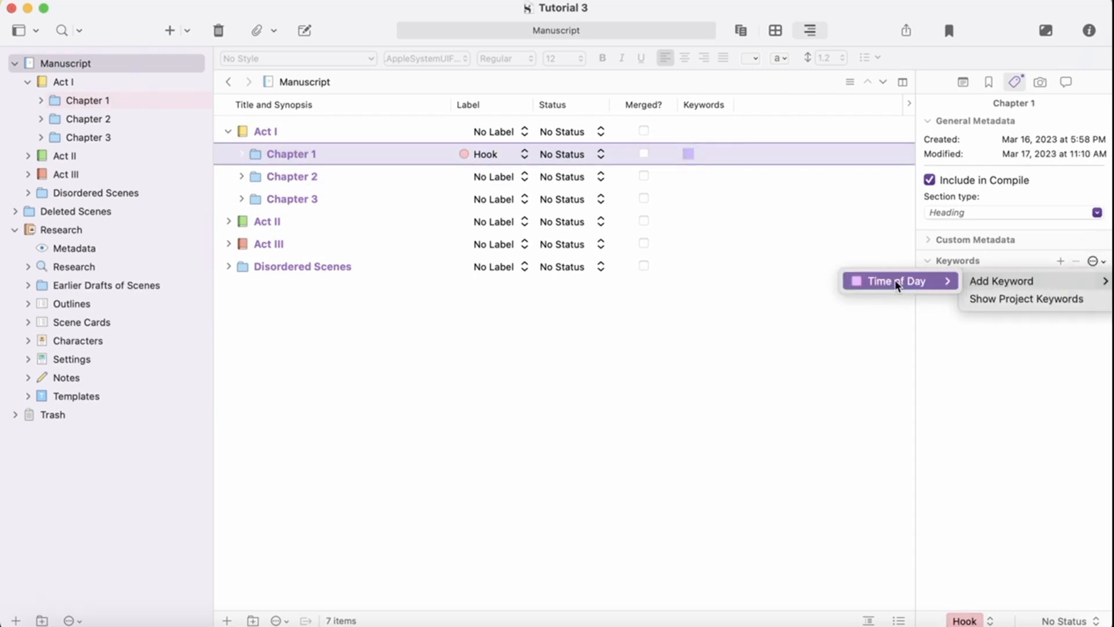
mouse_move(895, 282)
left_click(806, 299)
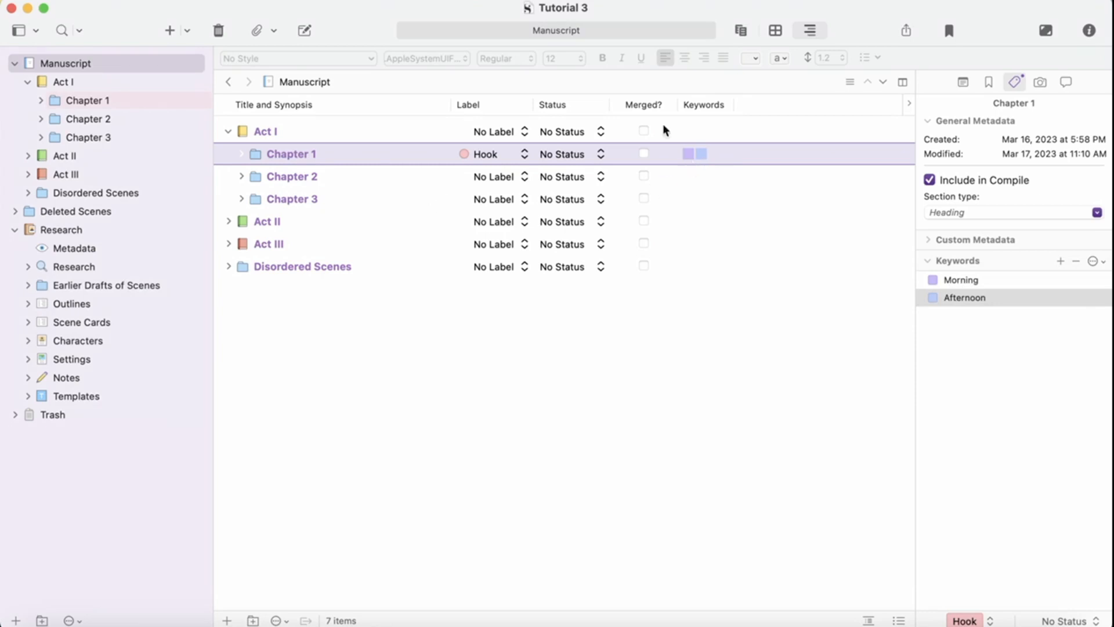
Add two custom metadata fields titled "Location" and "Timeline" in the project's custom column settings
left_click(909, 104)
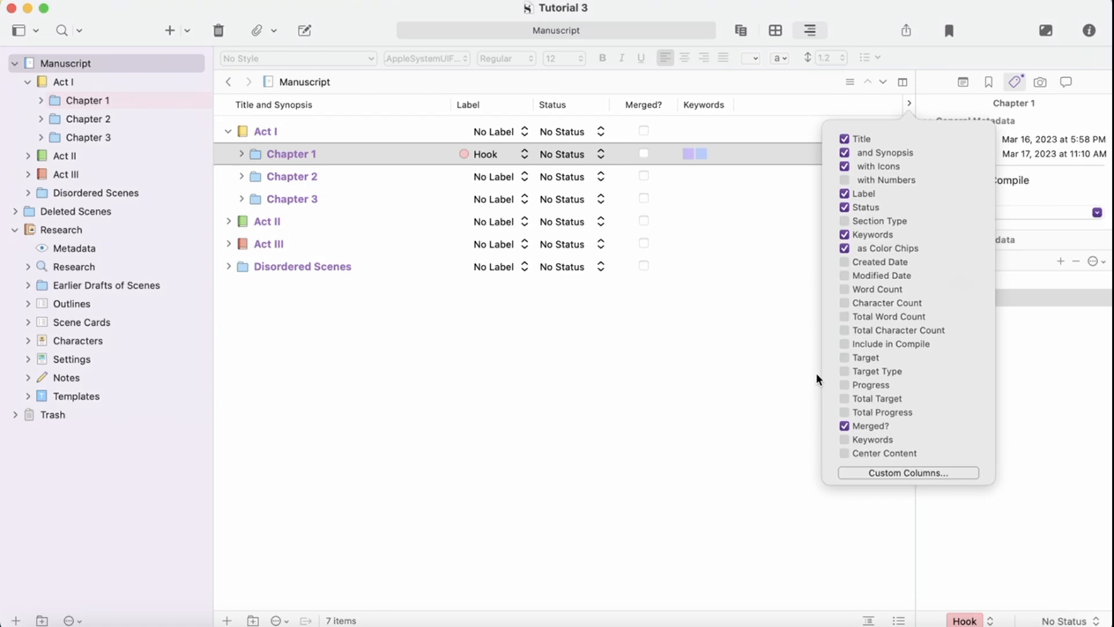
left_click(903, 474)
left_click(800, 168)
type("Location")
key("Return")
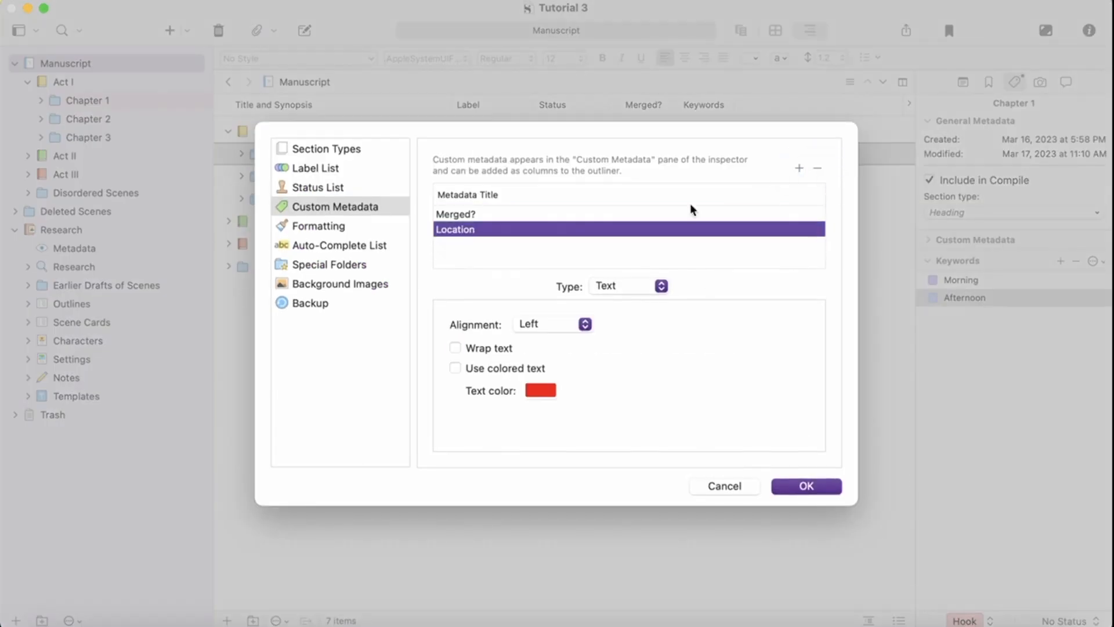
left_click(799, 167)
type("Timeline")
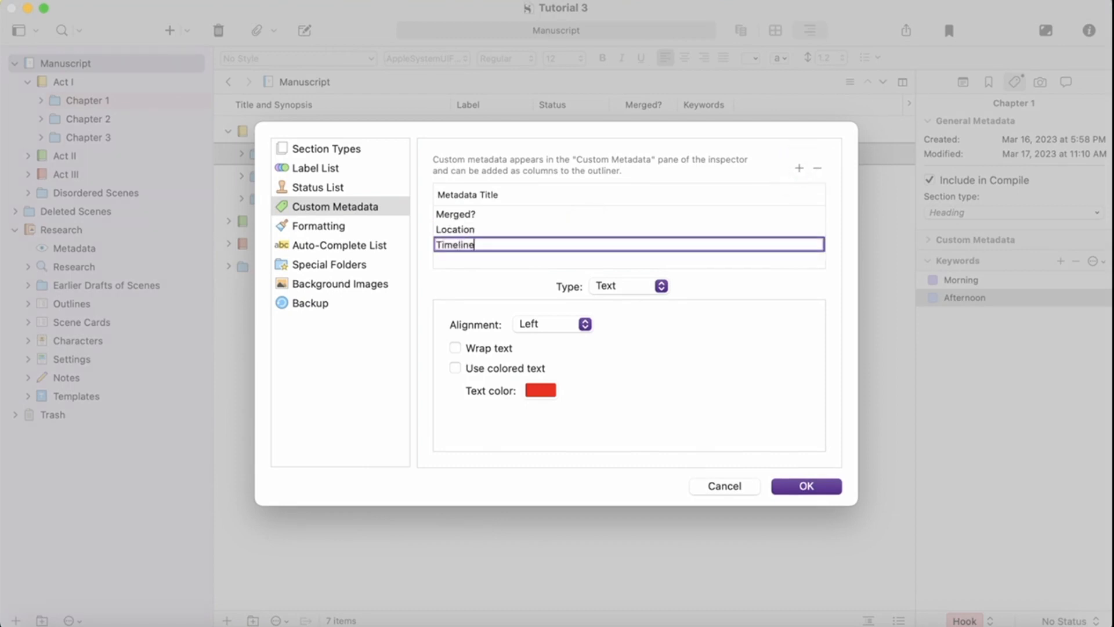
left_click(481, 230)
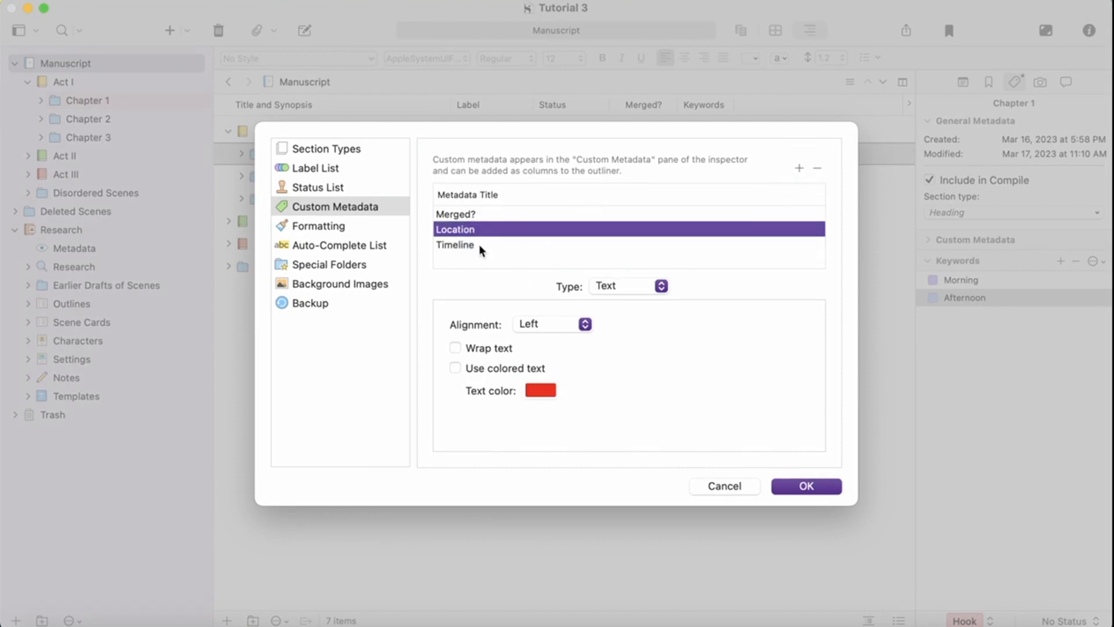
Make the Timeline metadata field a Date type with the Full date format
left_click(478, 244)
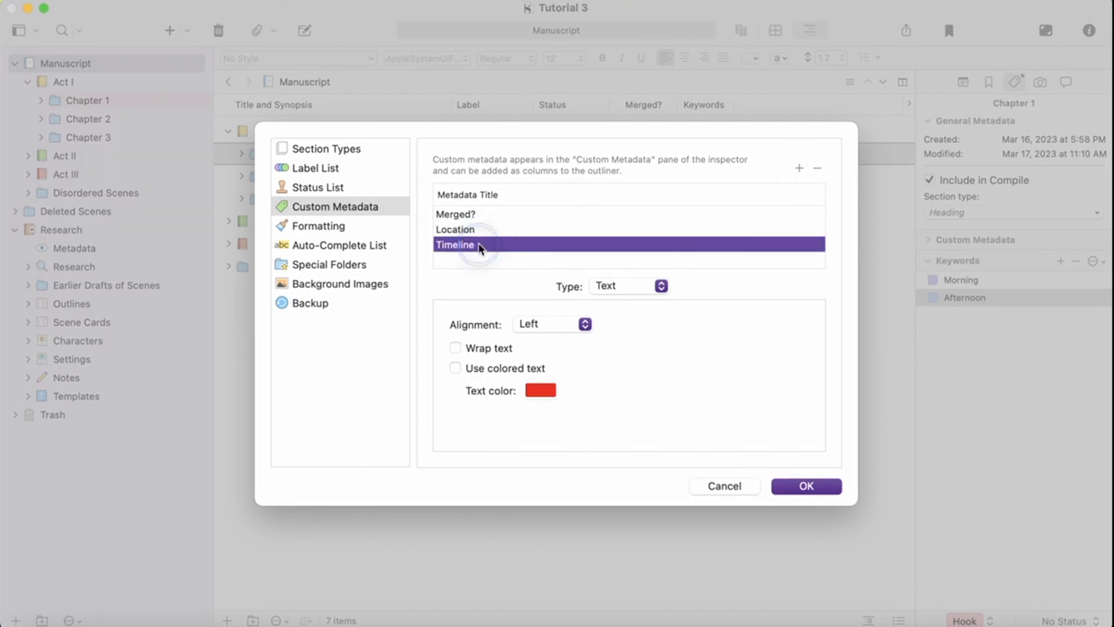
left_click(629, 292)
left_click(612, 344)
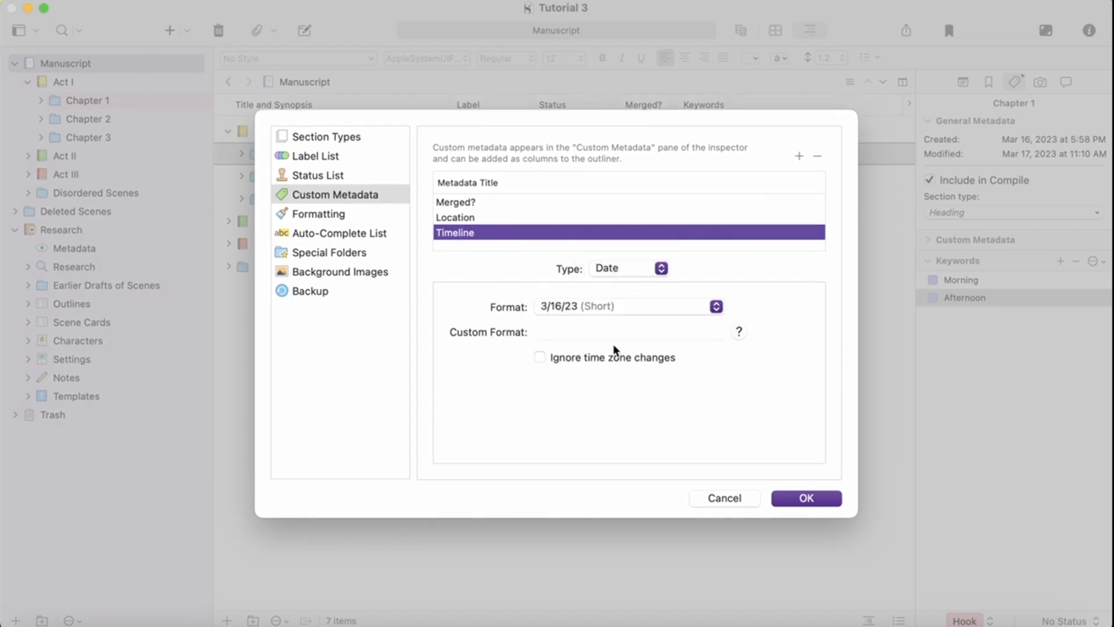
left_click(624, 306)
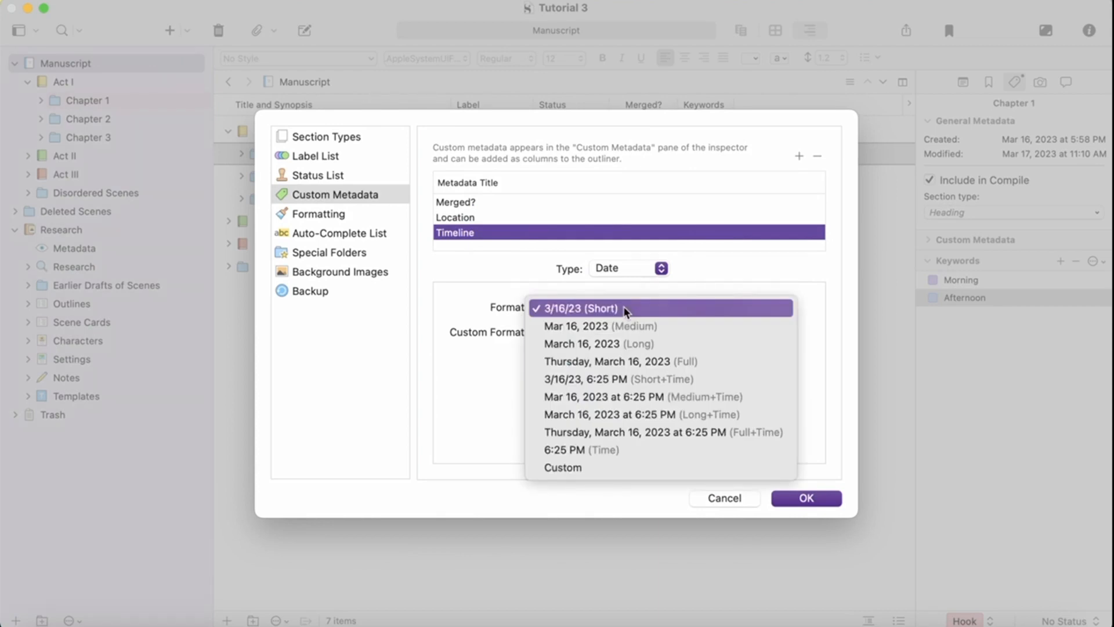
left_click(600, 366)
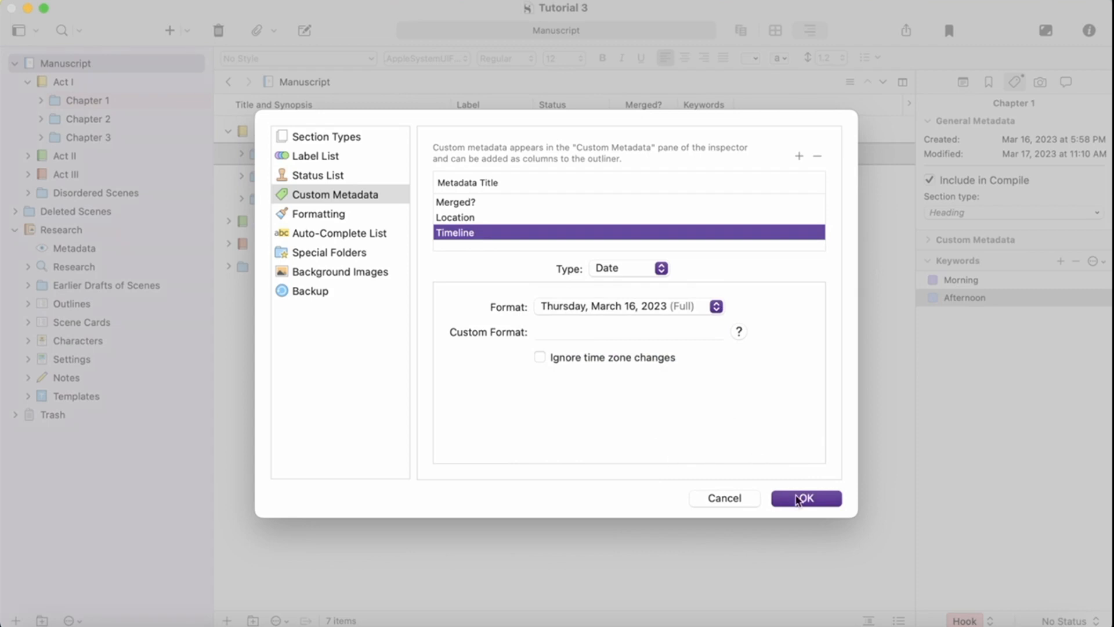
Turn on wrapped and colored text for the Location field, set its text color to Aqua, and save the metadata settings
left_click(663, 218)
left_click(496, 330)
left_click(489, 351)
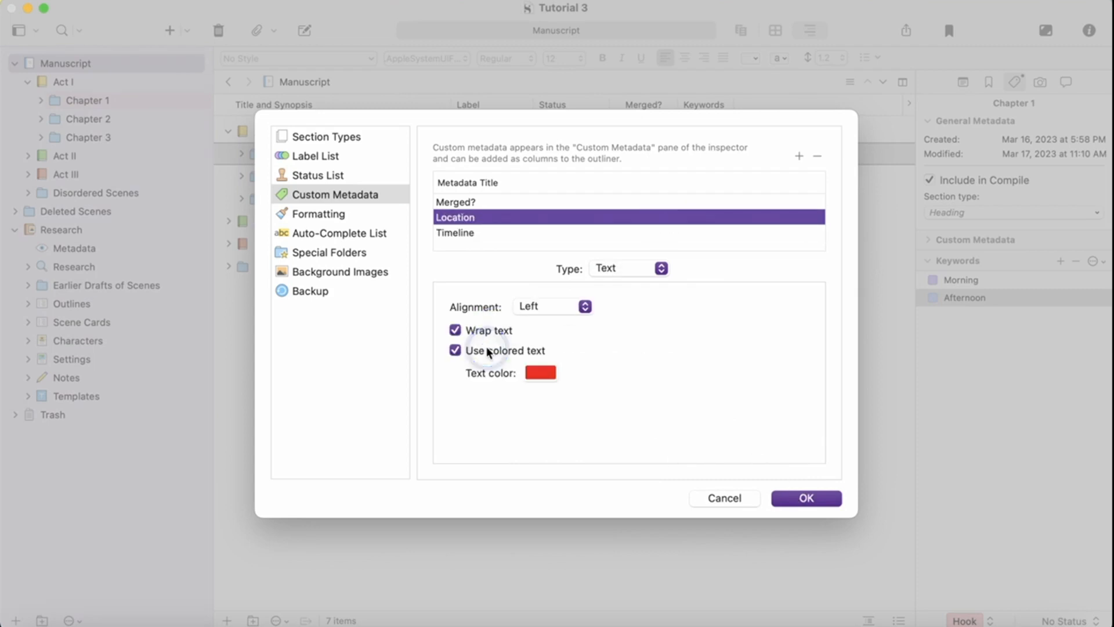
left_click(540, 374)
left_click(830, 395)
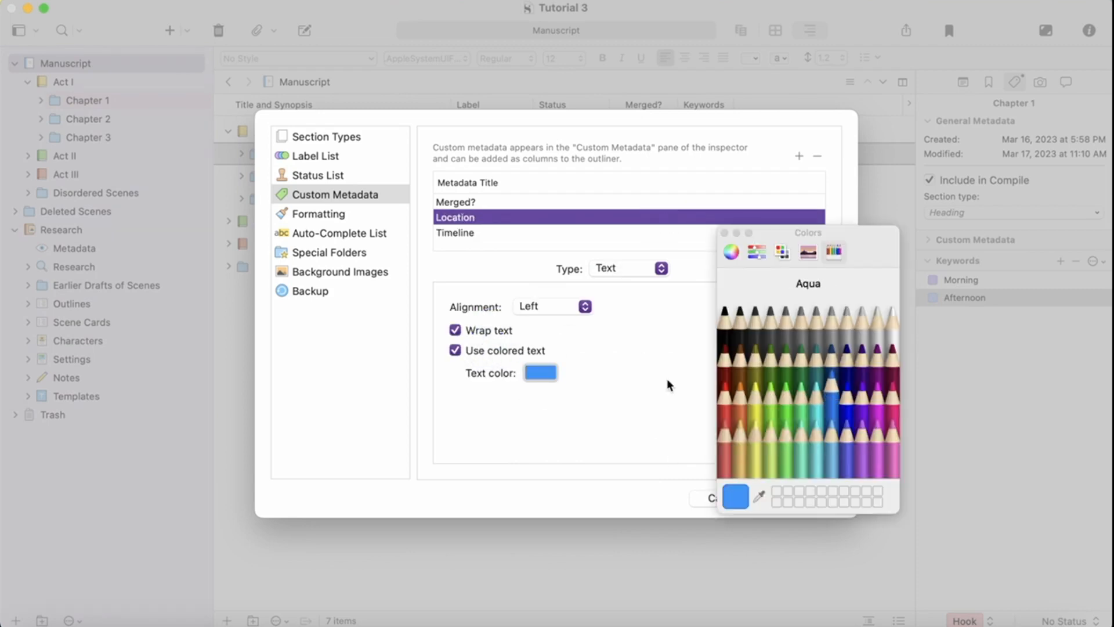
left_click(725, 232)
left_click(796, 497)
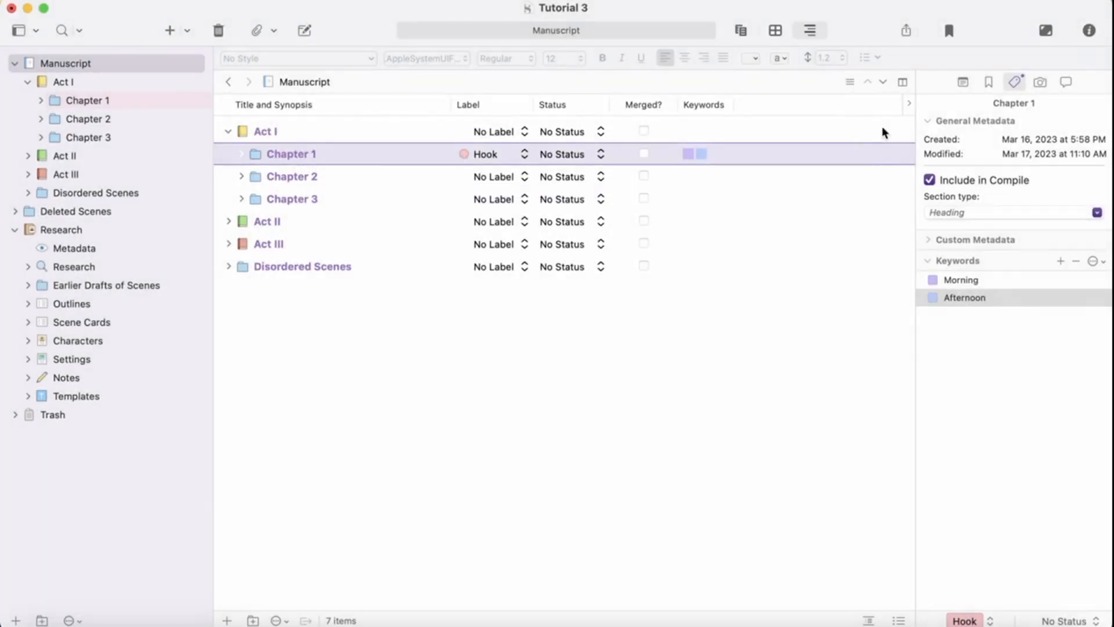
Show the Location and Timeline columns in the outliner
left_click(909, 104)
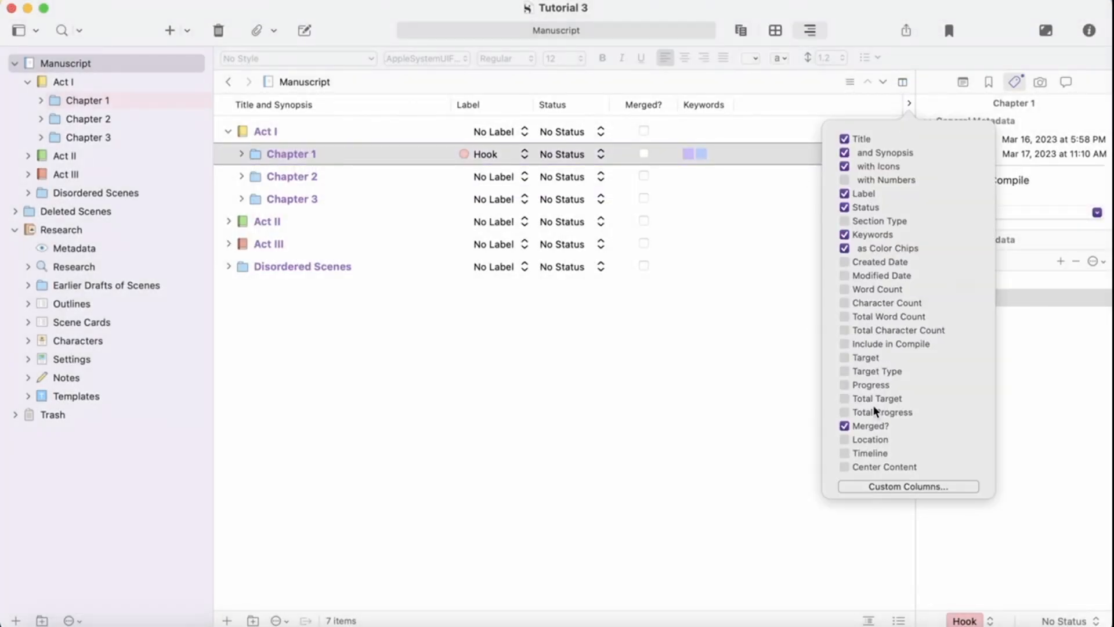
left_click(846, 440)
left_click(844, 453)
left_click(734, 397)
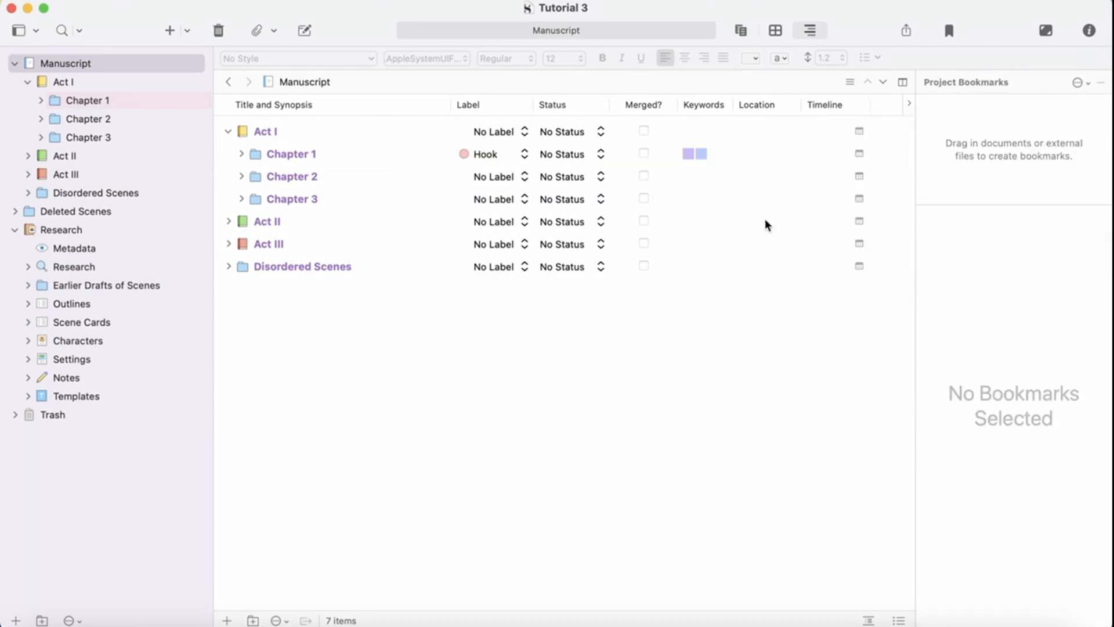
Set Chapter 1's Location to "Virginia" in the outliner
left_click(767, 152)
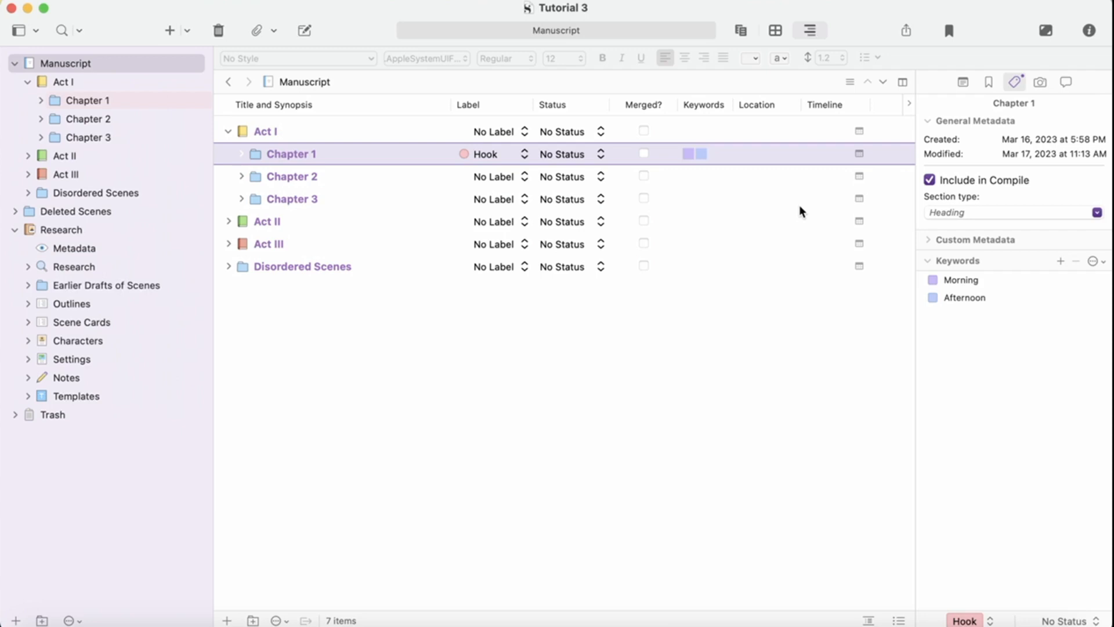
left_click(766, 156)
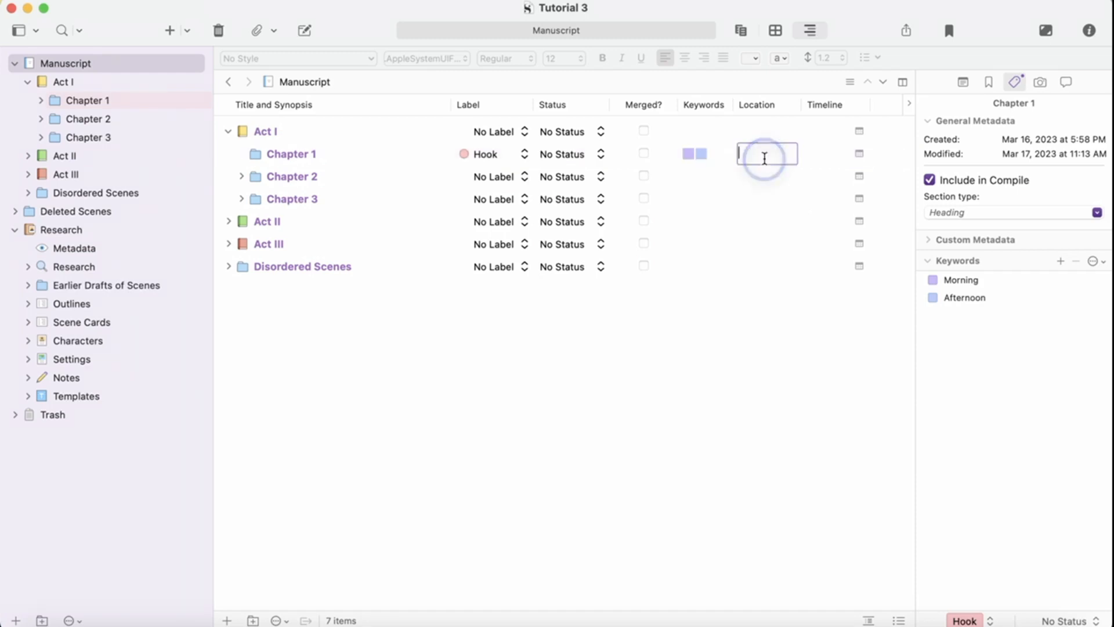
type("Virginia")
key("Return")
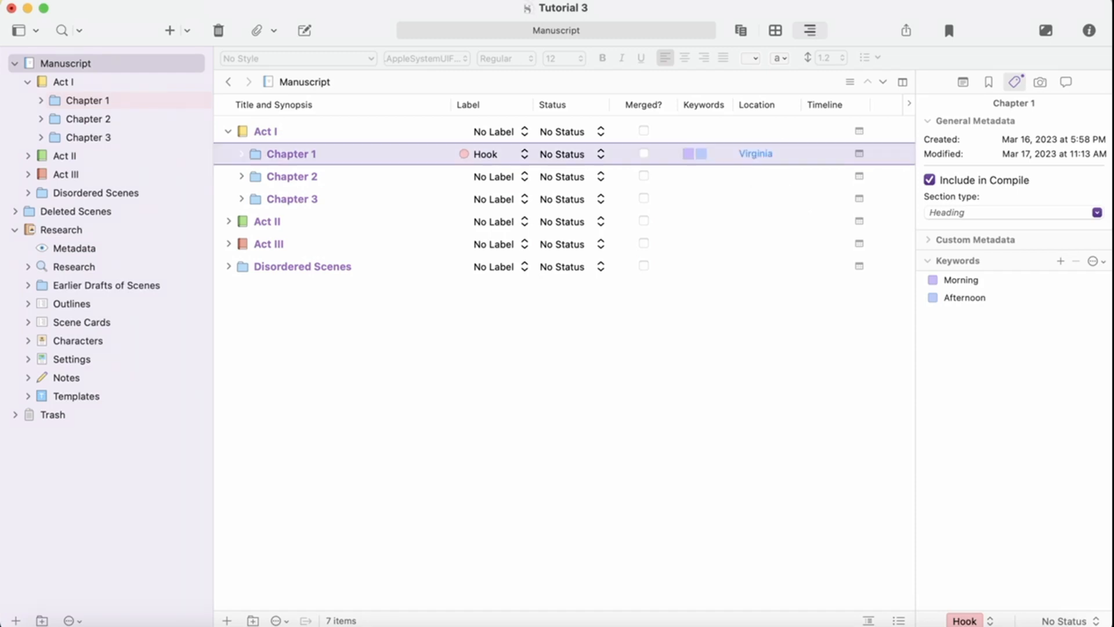
Set Chapter 1's Timeline date to May 1, 1993
left_click(843, 154)
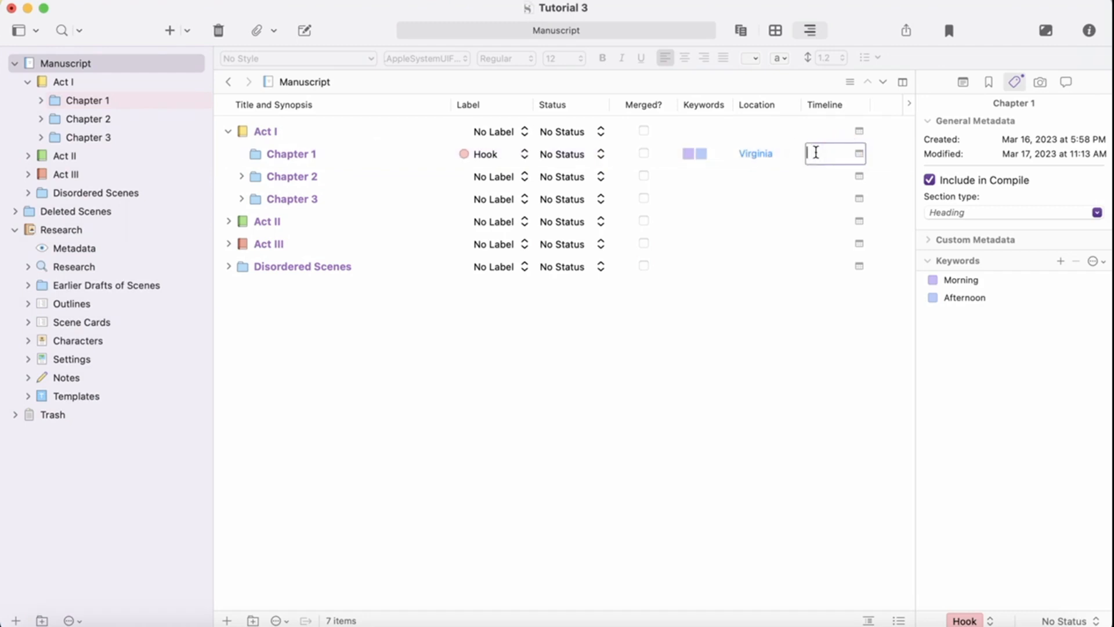
type("May")
type(" 1, 1")
type("993")
key("Return")
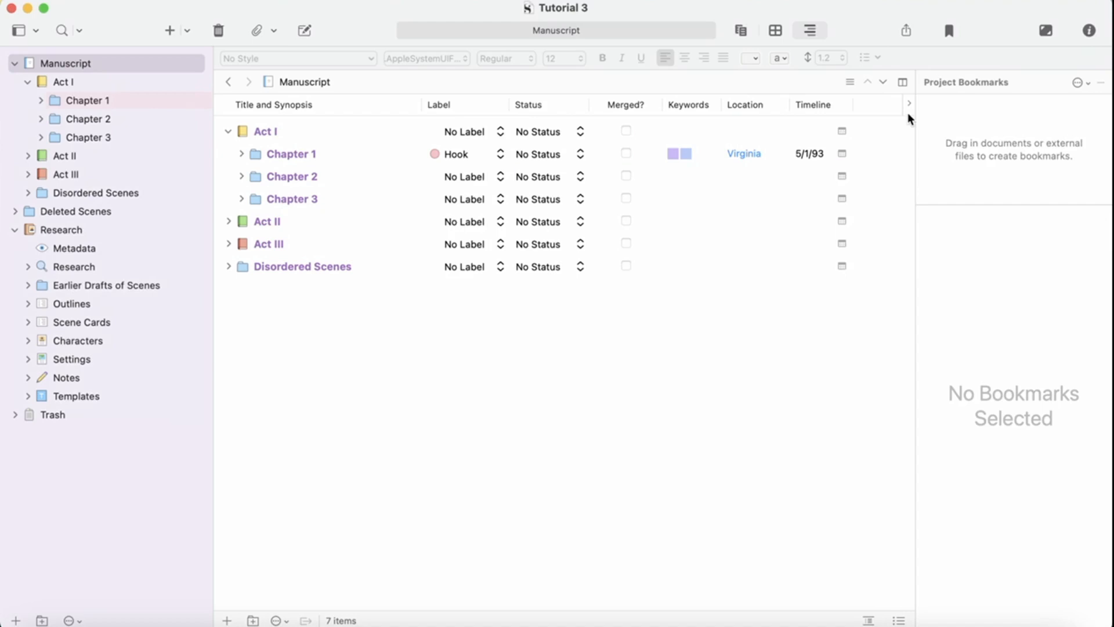
Show the Total Word Count column in the outliner and narrow the Location column slightly
left_click(909, 103)
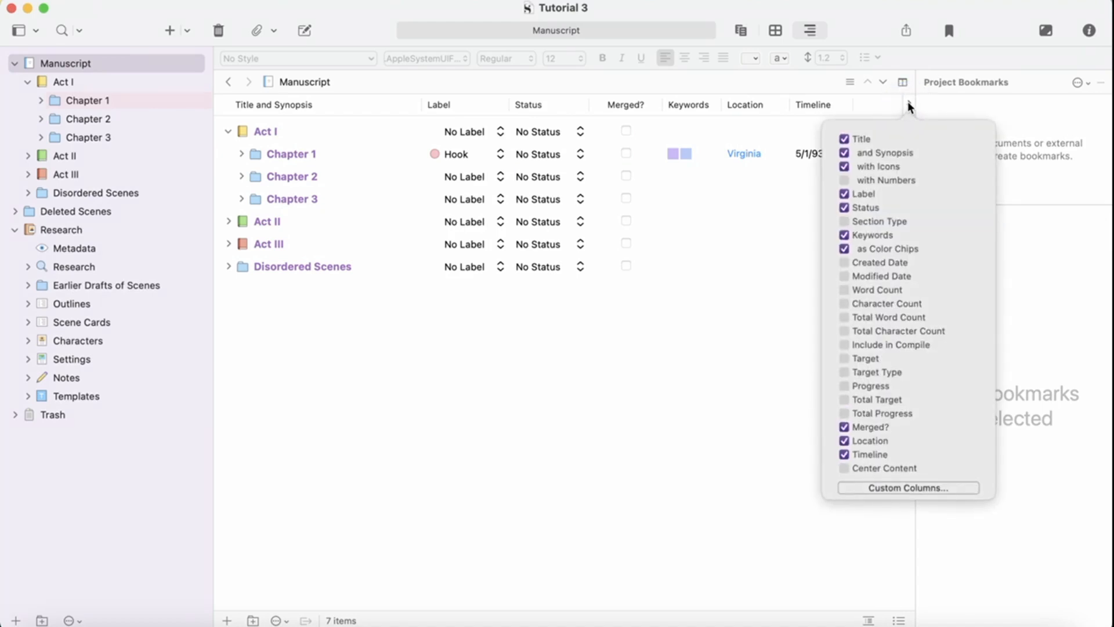
left_click(844, 316)
left_click_drag(789, 103, 771, 104)
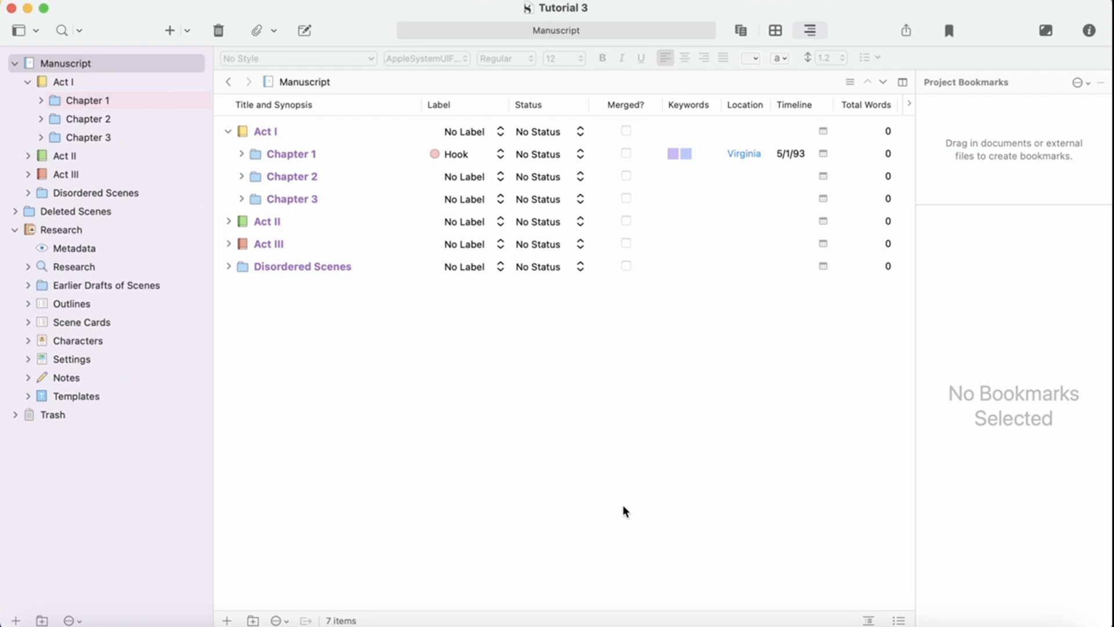
Add three new untitled documents inside Chapter 1
left_click(242, 153)
left_click(264, 154)
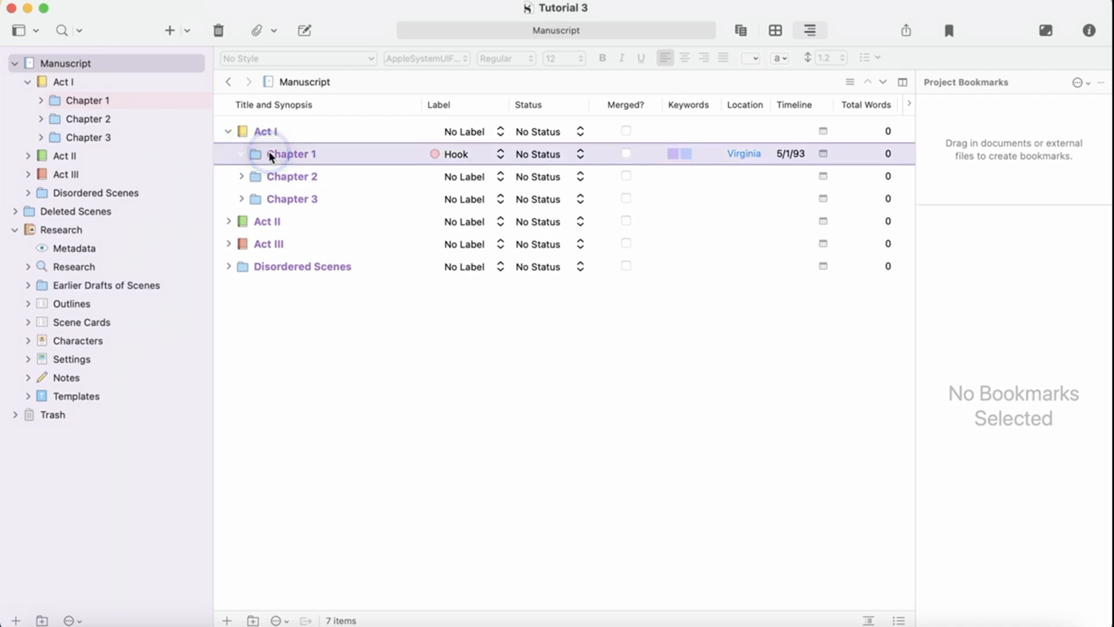
left_click(169, 29)
left_click(166, 30)
left_click(165, 30)
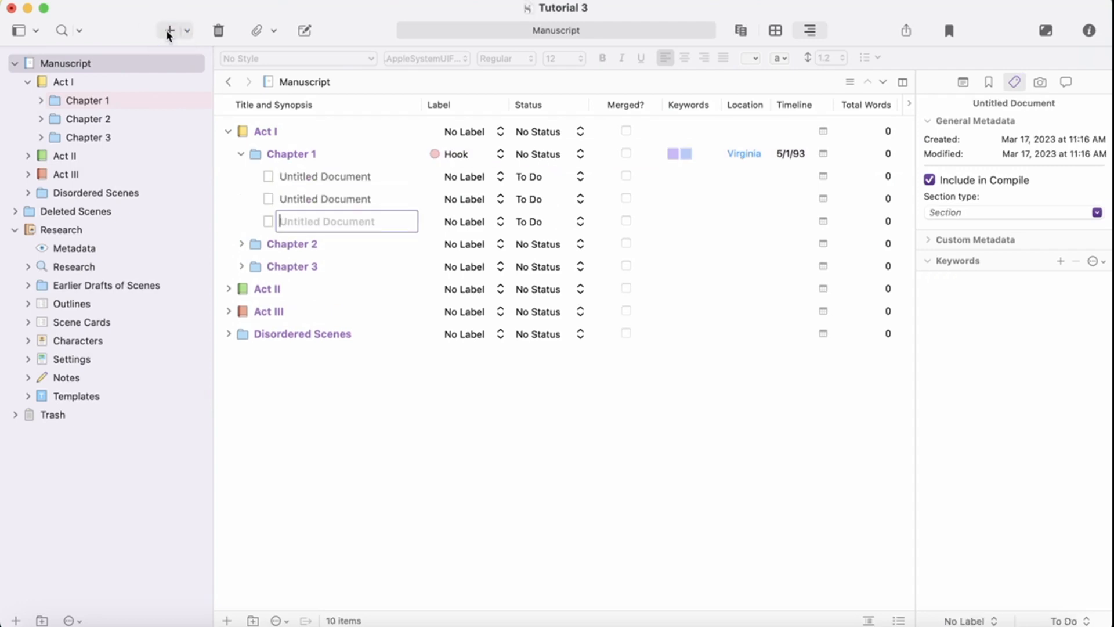
Move the second untitled document out of Chapter 1 and into Chapter 2
left_click(328, 199)
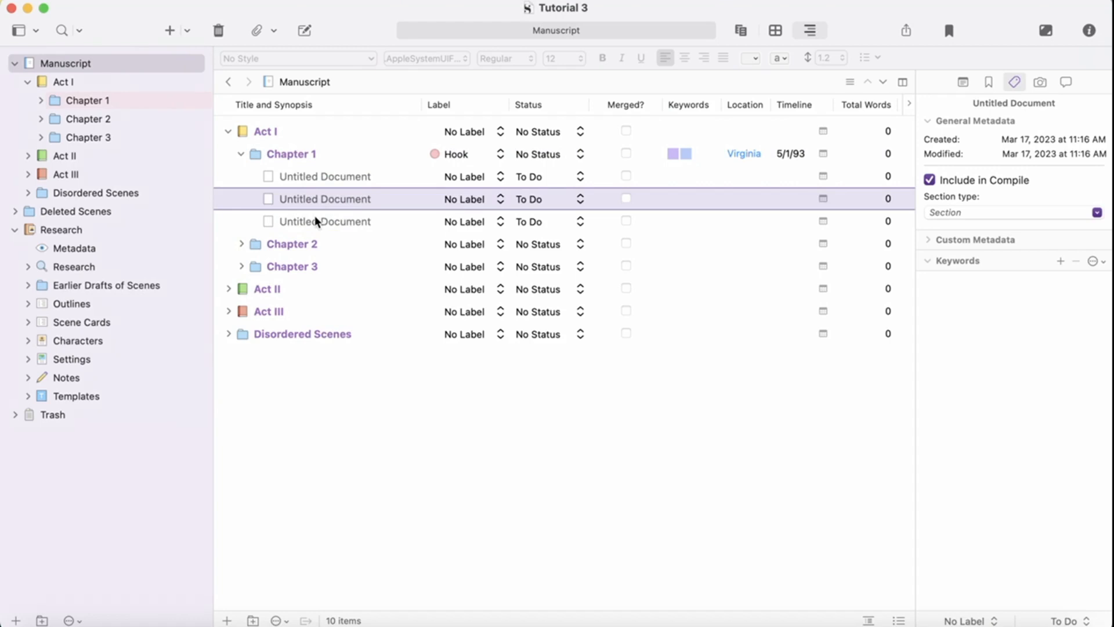
left_click(317, 220)
left_click(306, 198)
left_click_drag(306, 198, 296, 243)
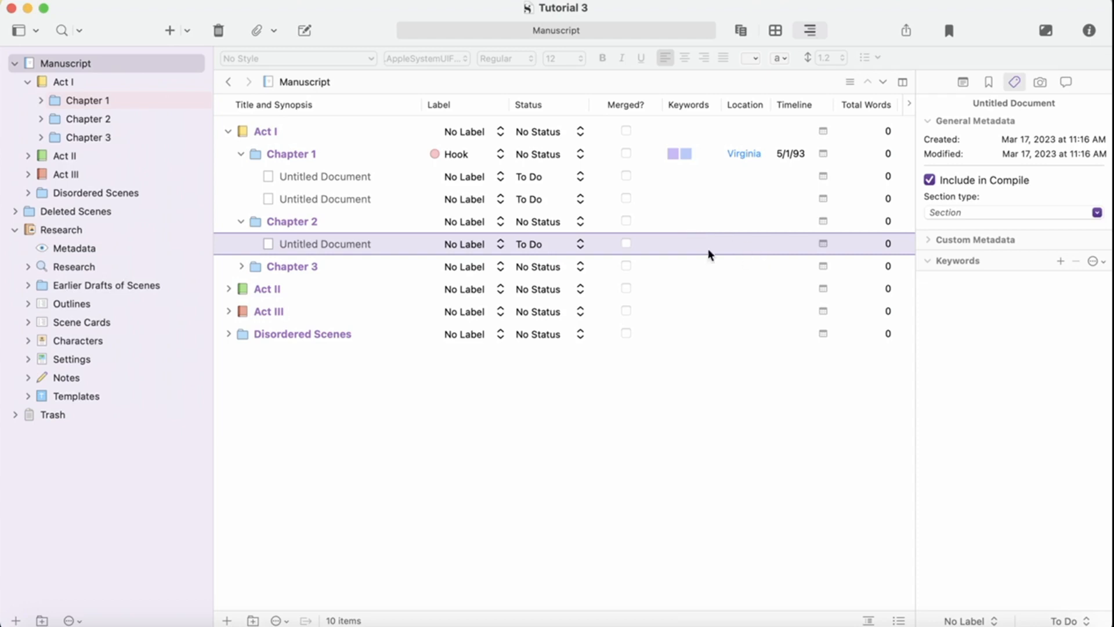
Move the untitled document from Chapter 2 back between Chapter 1's two documents and assign it the Time of Day keyword Night
left_click_drag(349, 243, 372, 192)
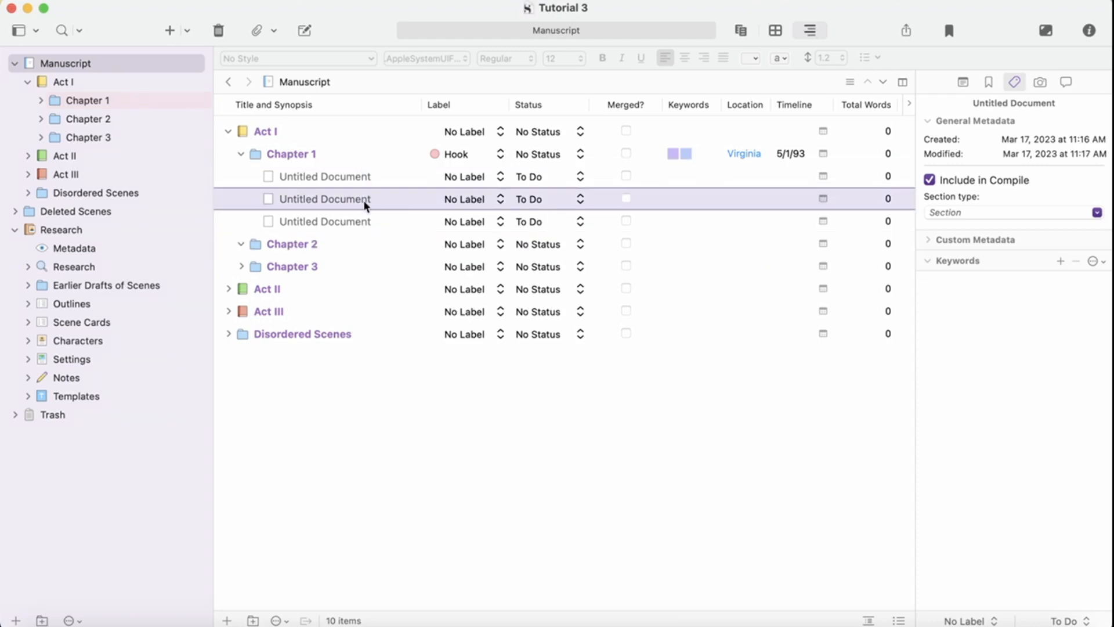
left_click(1095, 261)
mouse_move(1064, 273)
mouse_move(896, 284)
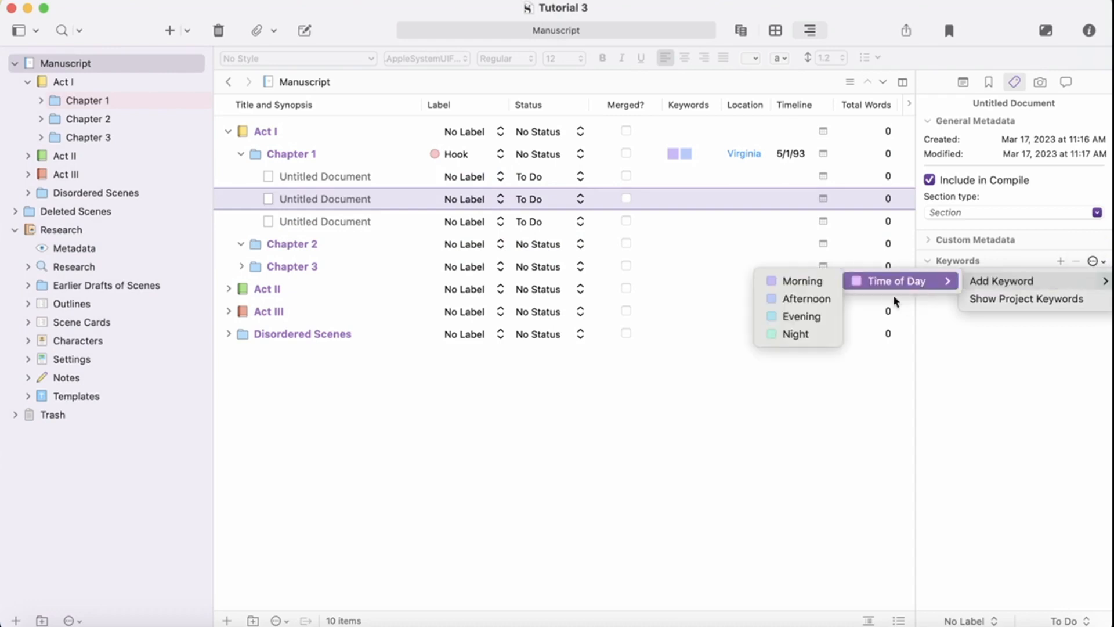
left_click(822, 334)
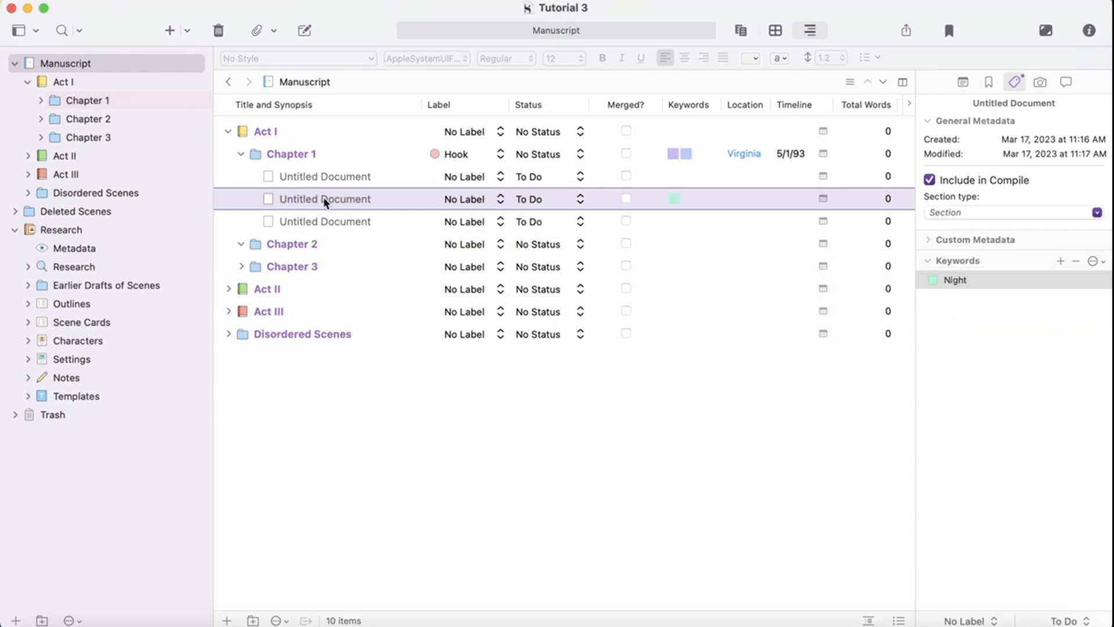
Move the untitled document tagged Night from Chapter 1 into Chapter 3
left_click_drag(366, 201, 344, 266)
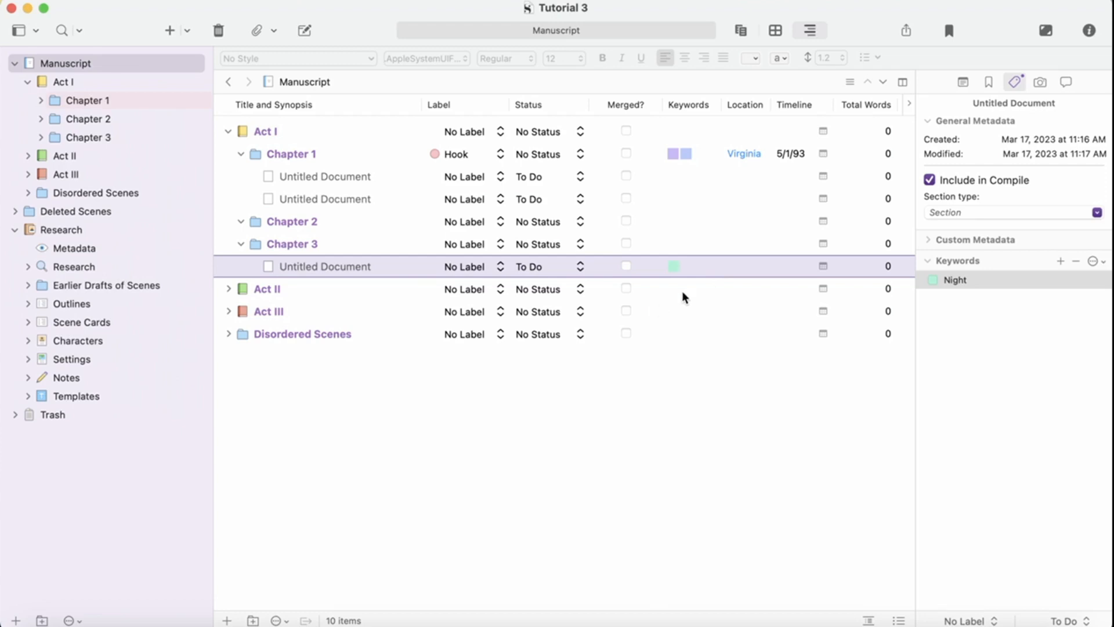
left_click(755, 264)
left_click(779, 269)
Expand Chapter 1 in the binder and rename its first untitled document Scene 1
left_click(158, 99)
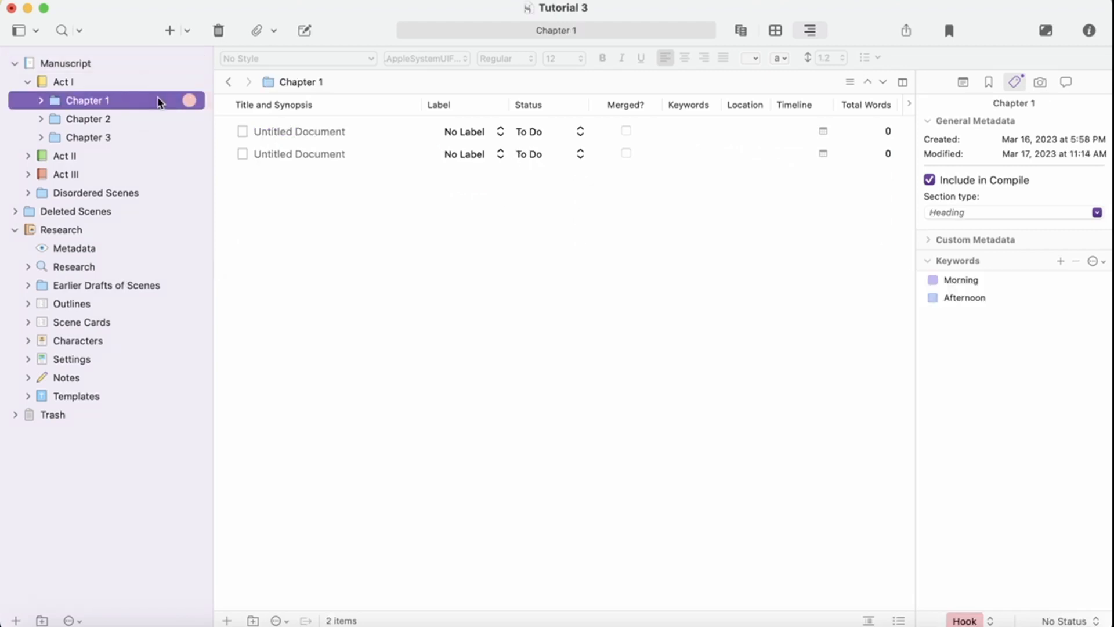
key("Right")
key("Down")
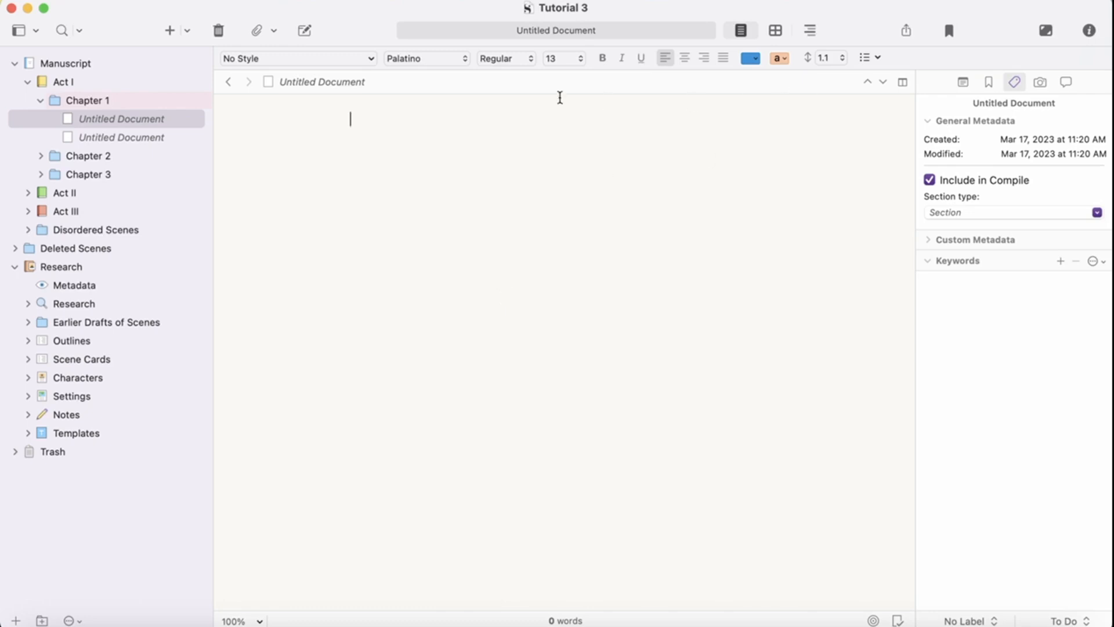
left_click(165, 121)
key("Return")
type("Scene 1")
key("Return")
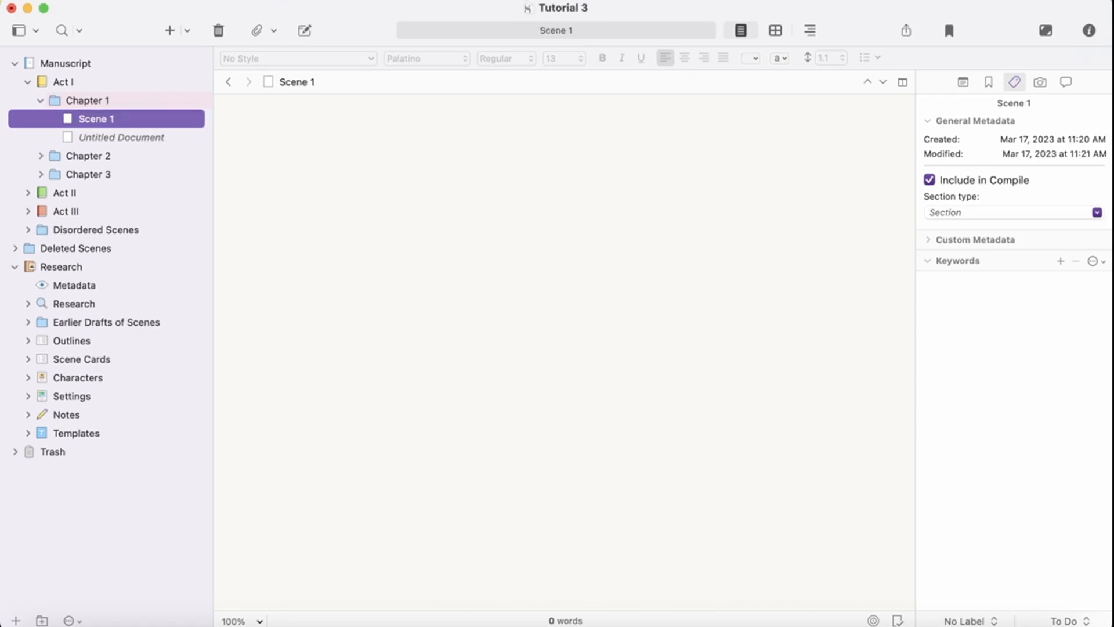
left_click(351, 509)
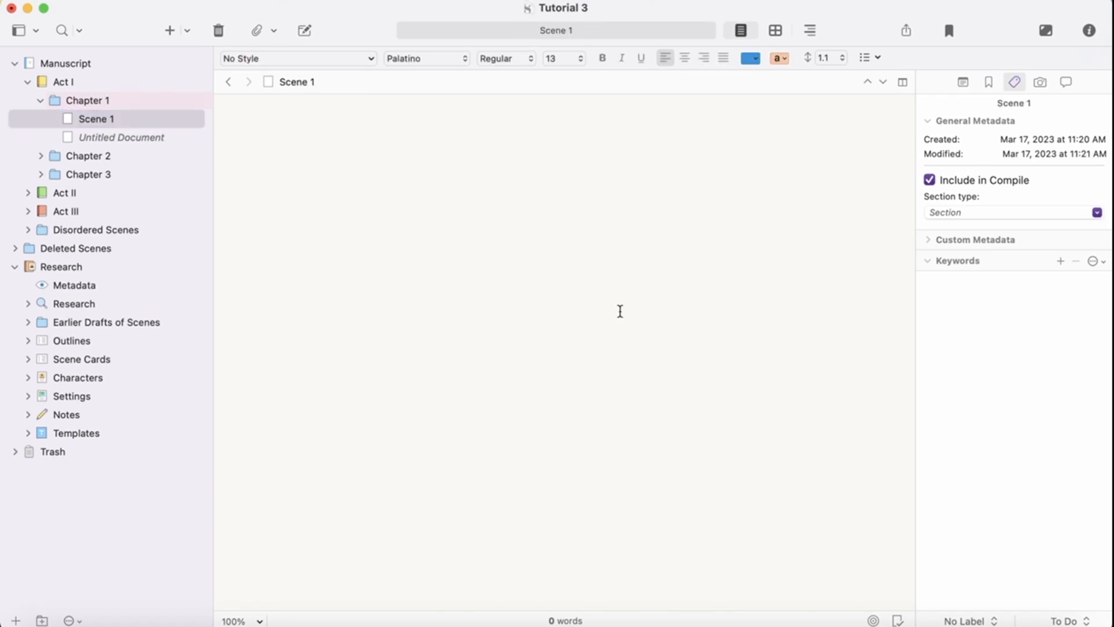
Split the editor vertically and open the Metadata document beside Scene 1
left_click(903, 83)
left_click(745, 213)
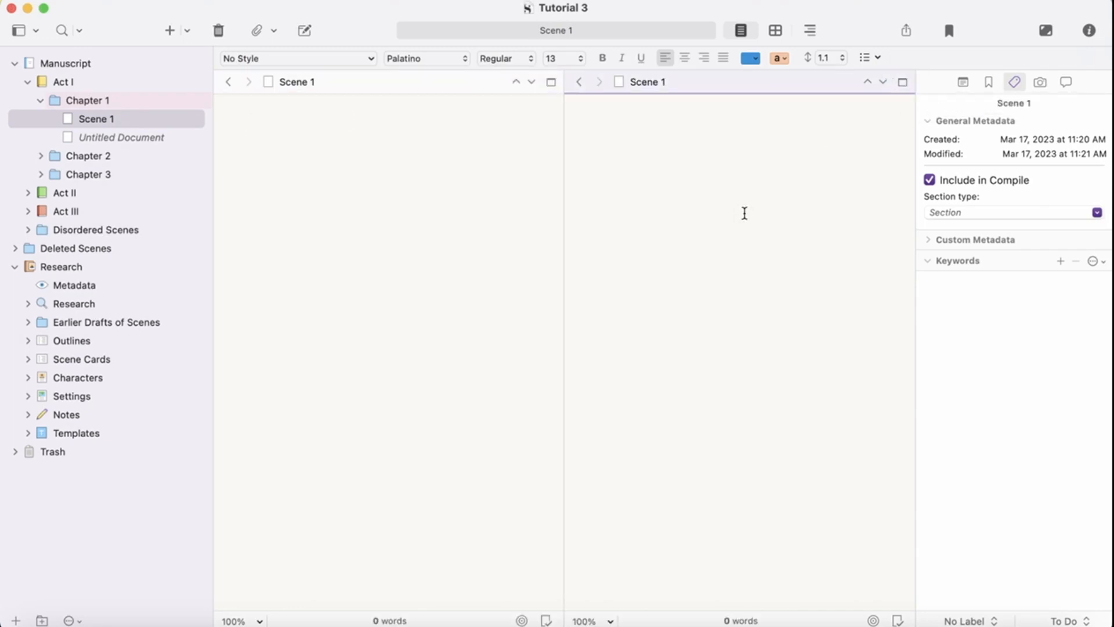
left_click(69, 287)
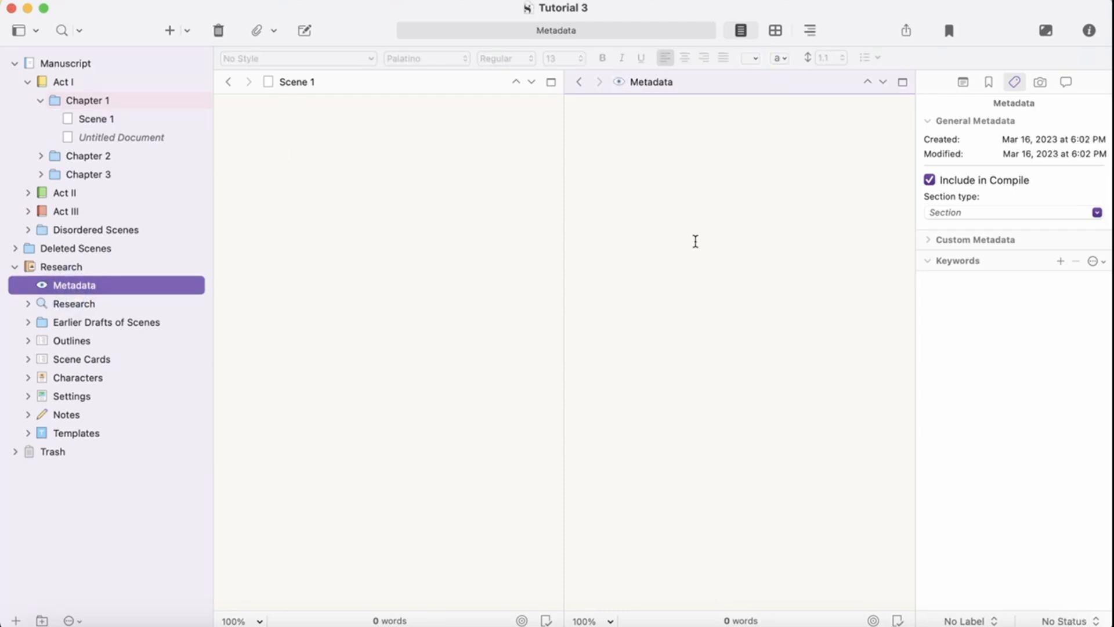
left_click(684, 273)
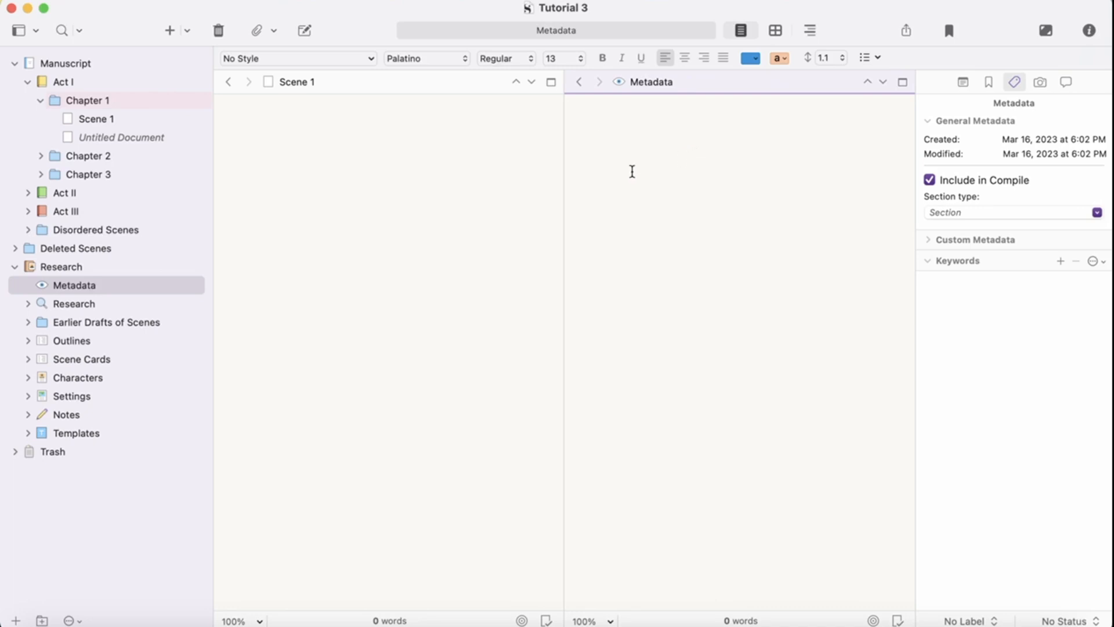
left_click(654, 193)
View the Manuscript outline beside Scene 1, and return to a single editor showing Scene 1
left_click(74, 65)
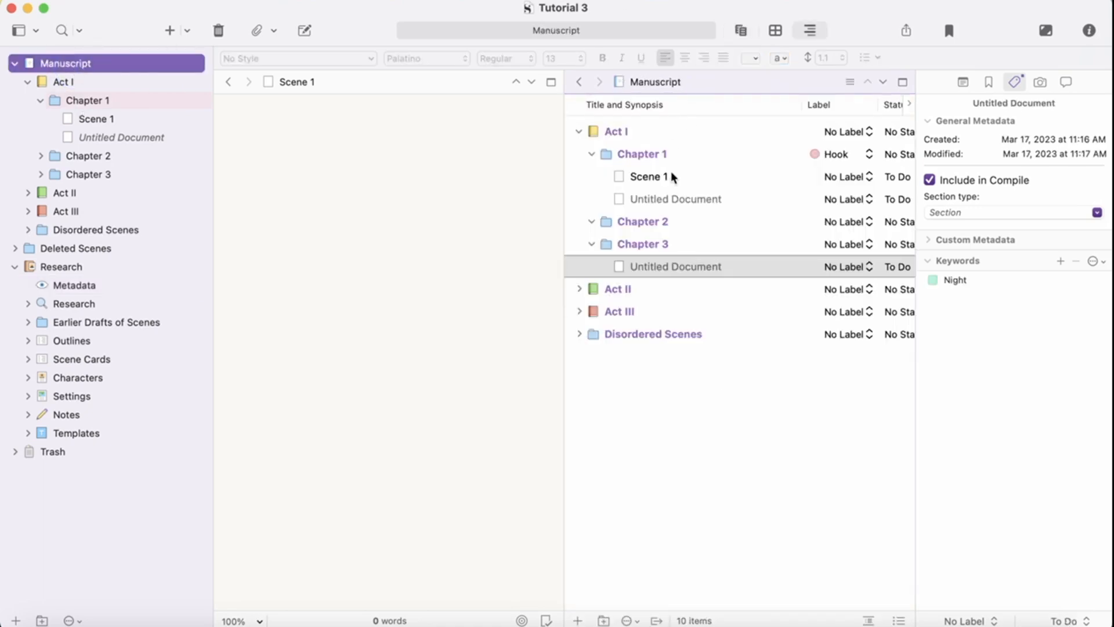
scroll(719, 396, "right", 5)
scroll(691, 452, "left", 5)
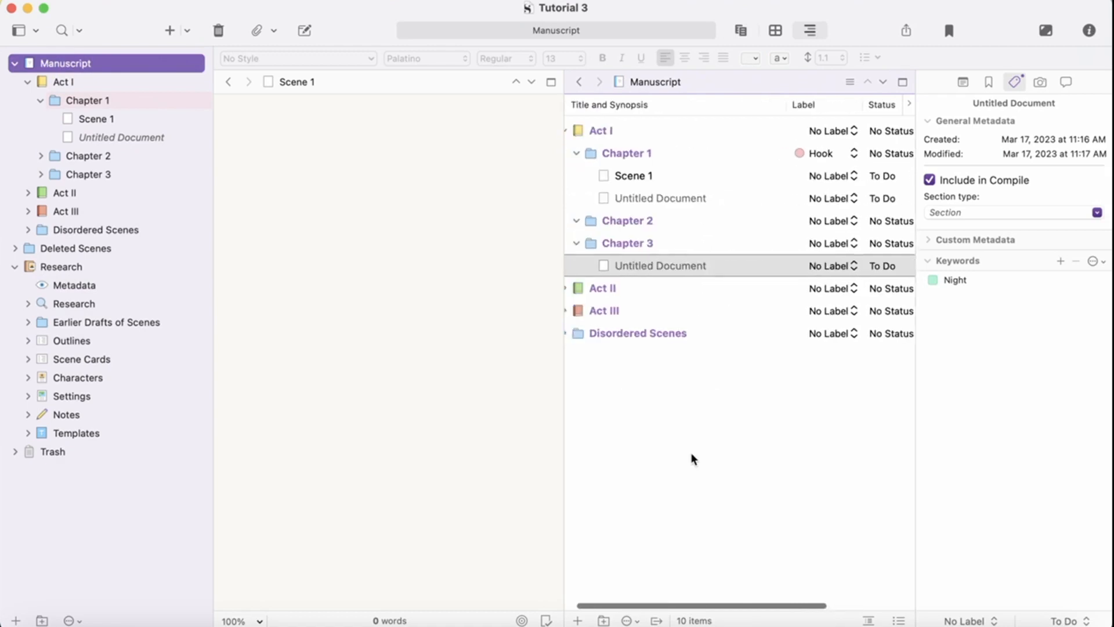
left_click(311, 336)
left_click(552, 81)
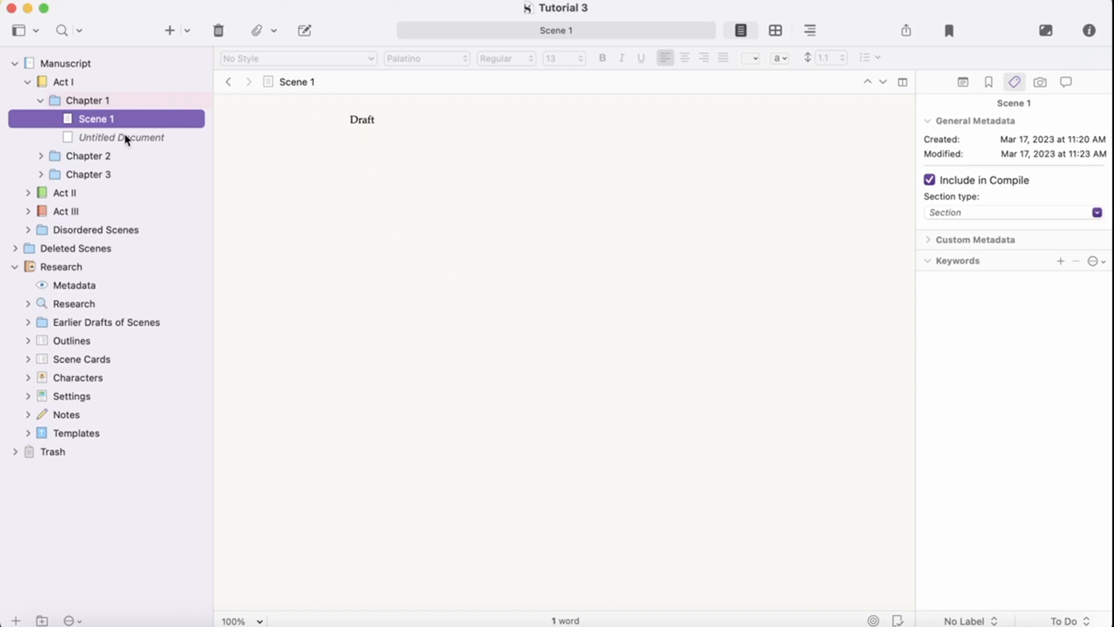
Duplicate the Scene 1 document inside Chapter 1
right_click(136, 116)
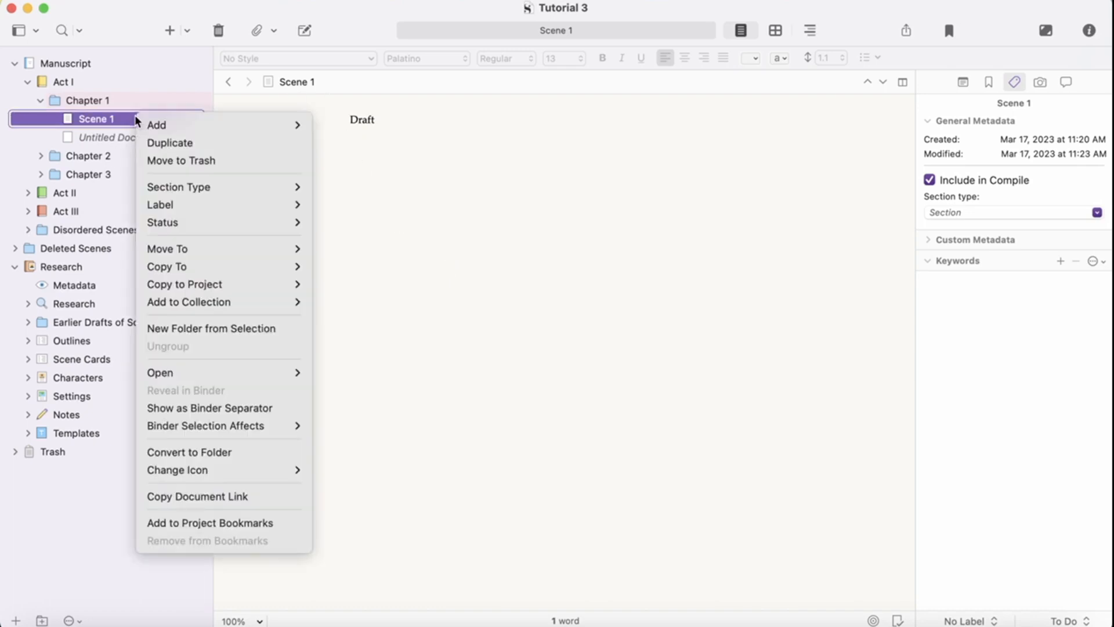
left_click(180, 143)
left_click(413, 304)
key("Return")
type("Edits")
right_click(168, 116)
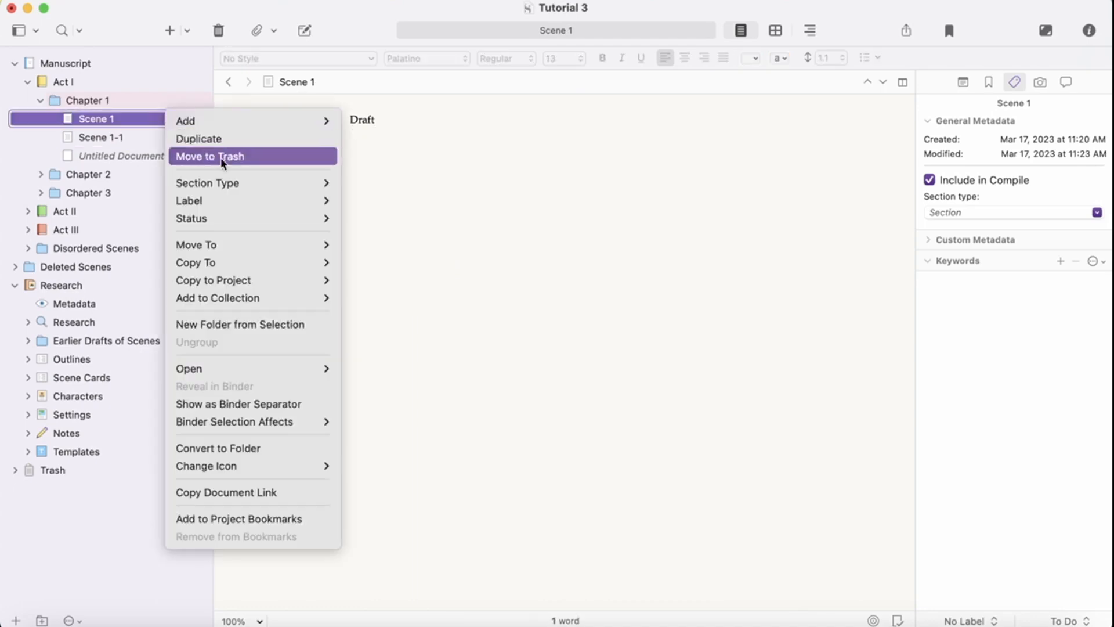
left_click(546, 225)
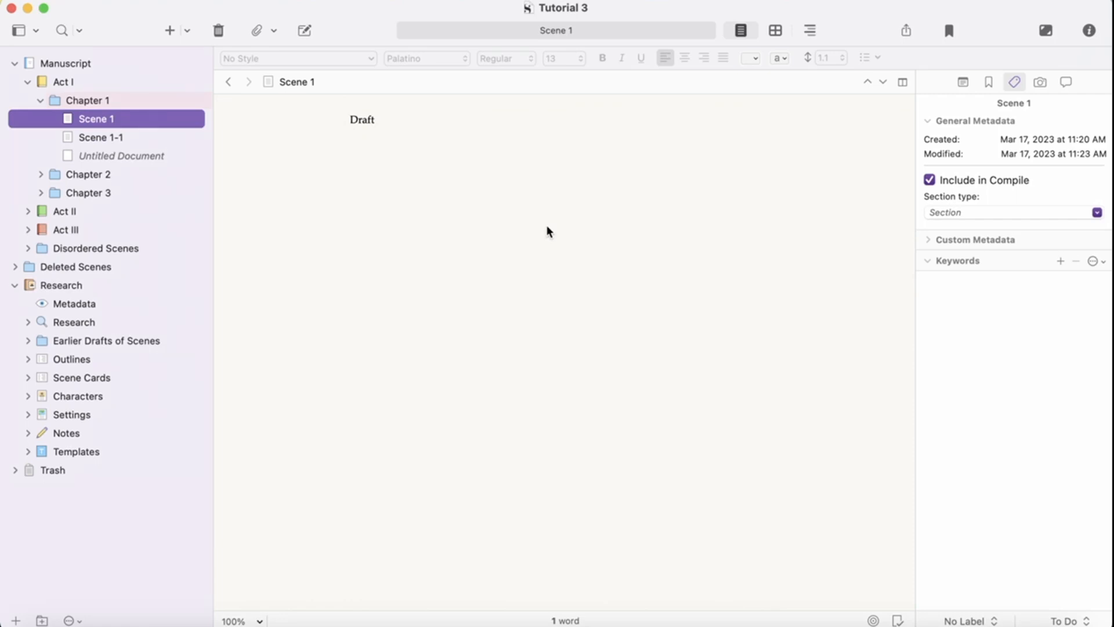
Take a snapshot of the original Scene 1 and add the line "Edits" below "Draft" in its text
left_click(547, 225)
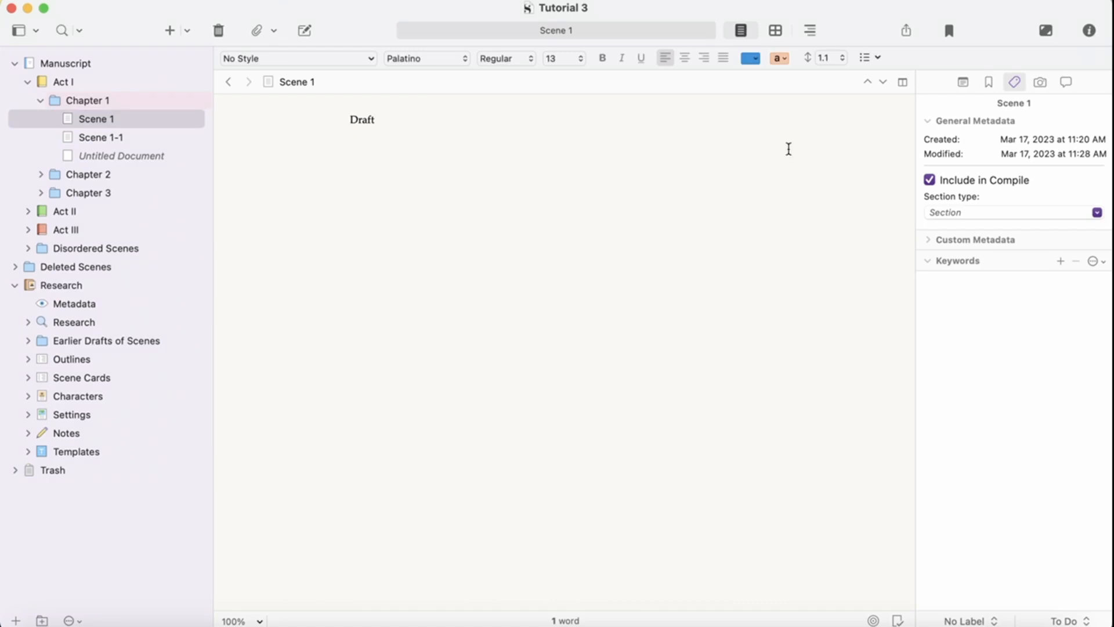
left_click(1037, 85)
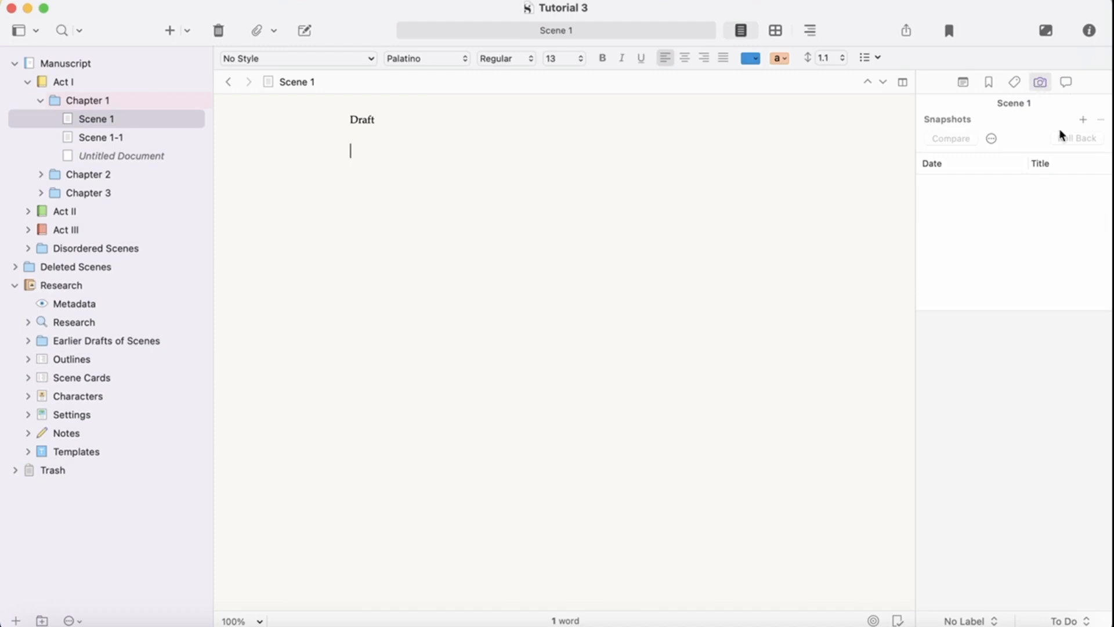
left_click(1083, 120)
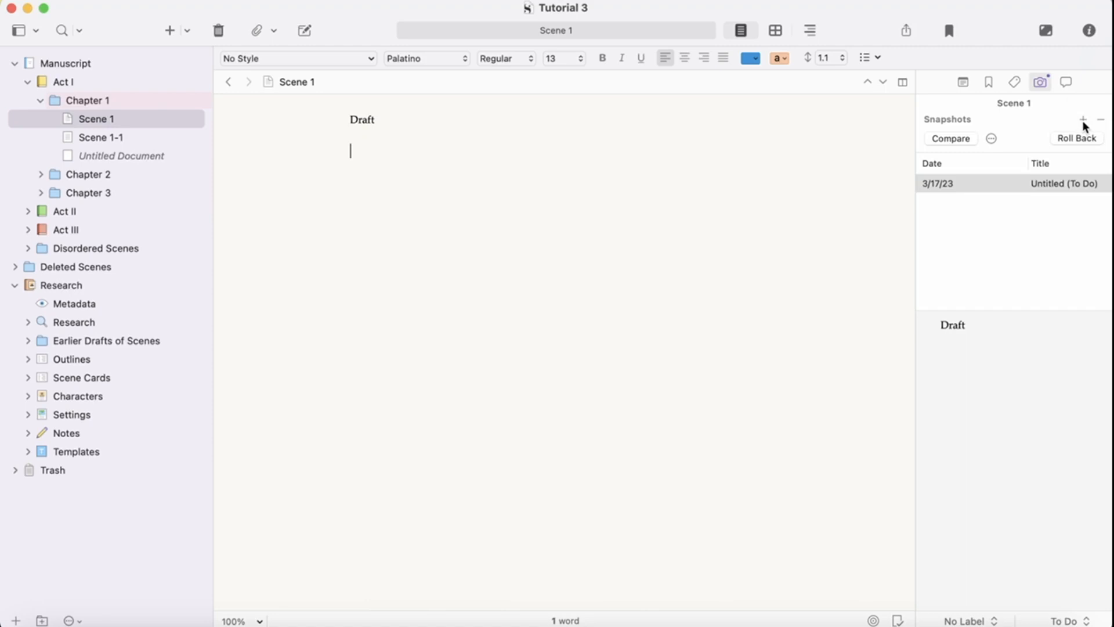
type("Edits")
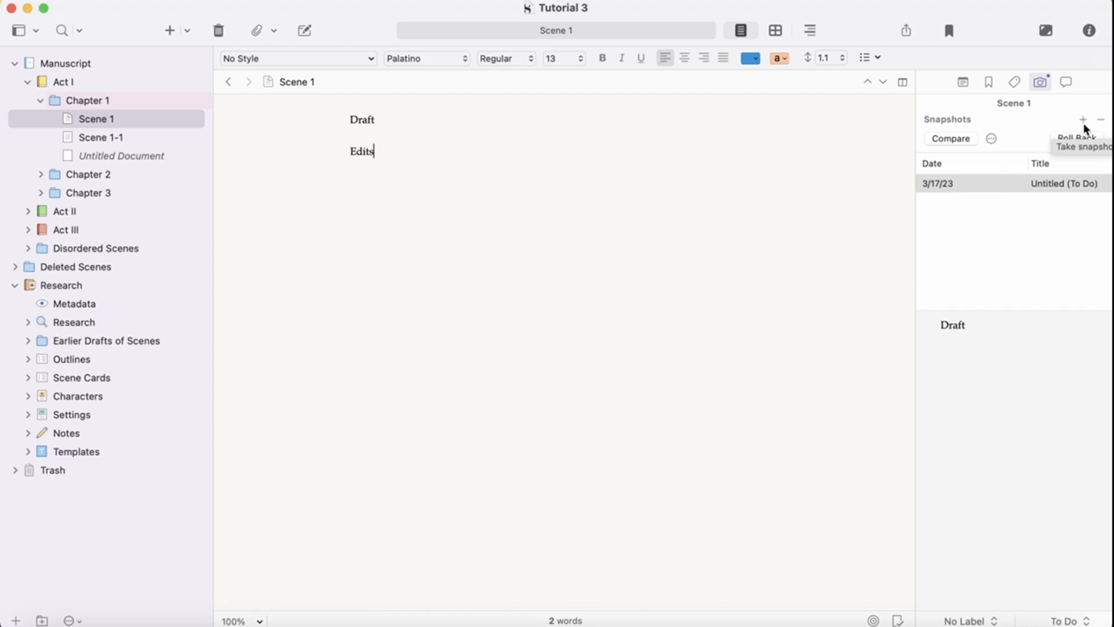
Take four more snapshots of Scene 1 and title the first three in the list Draft 1, Draft 2 and Draft 3
left_click(1084, 123)
left_click(1084, 123)
left_click(1084, 123)
left_click(1084, 123)
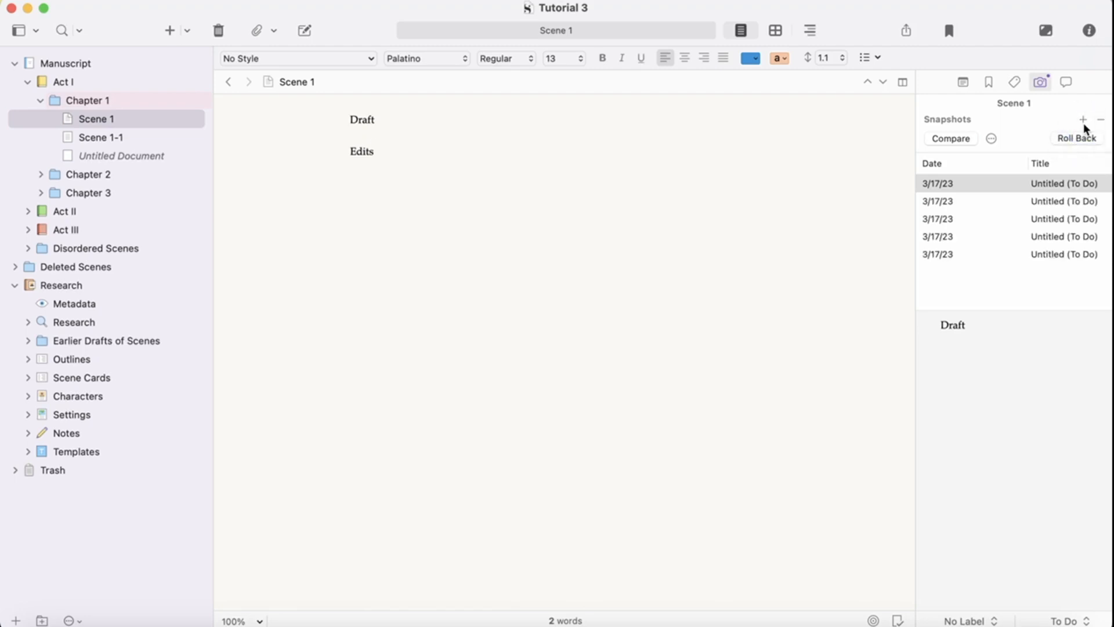
double_click(1065, 183)
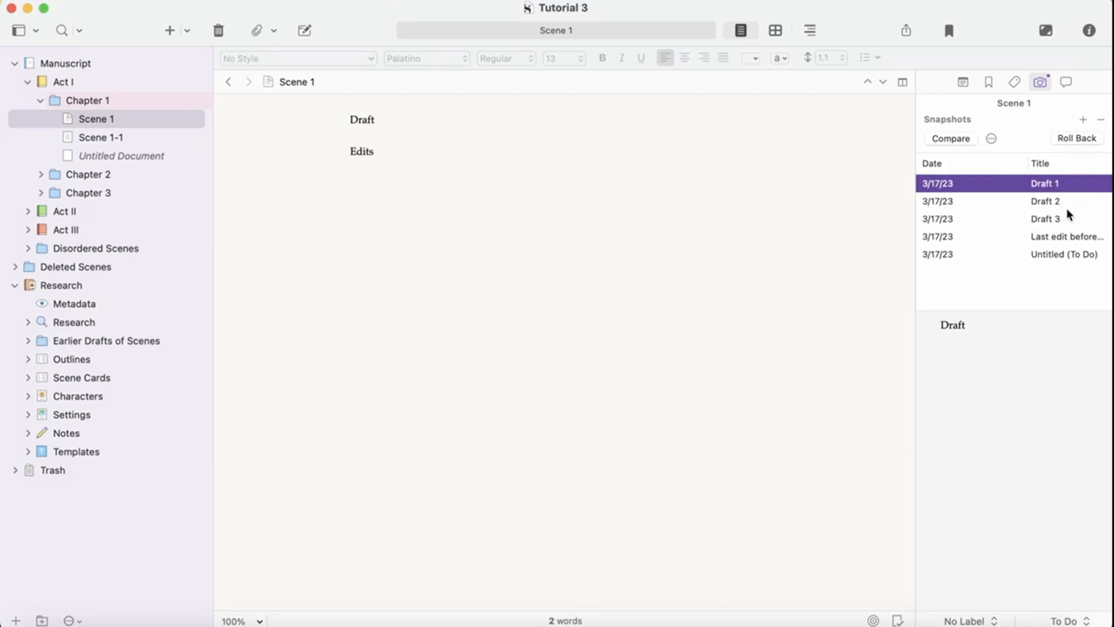
Roll Scene 1 back to the Draft 1 snapshot, taking a snapshot of the current version first
left_click(1077, 138)
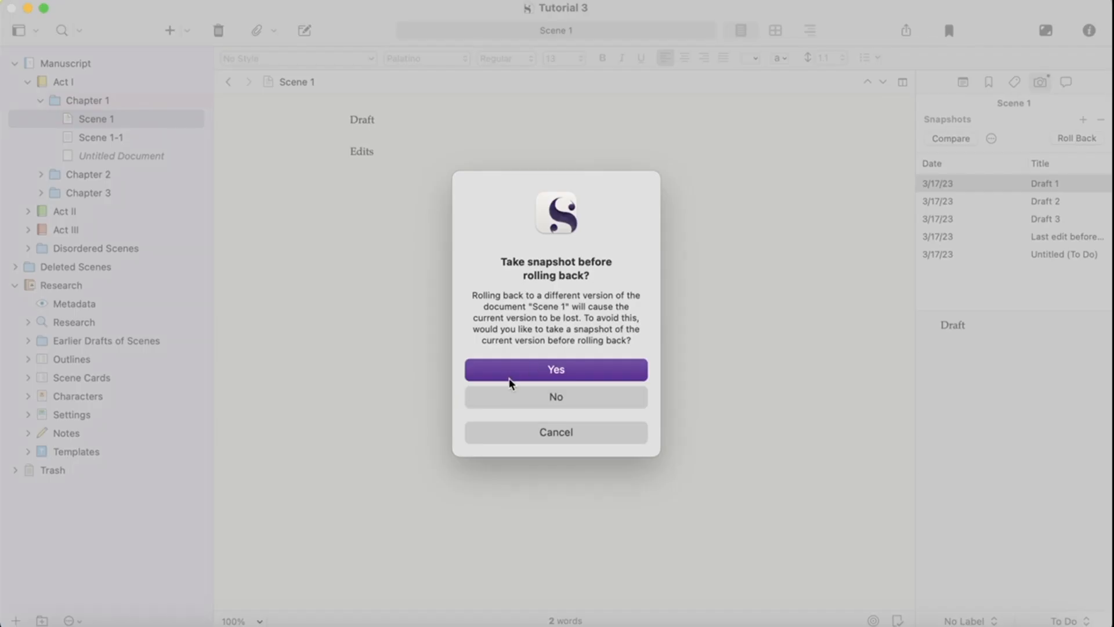
left_click(516, 375)
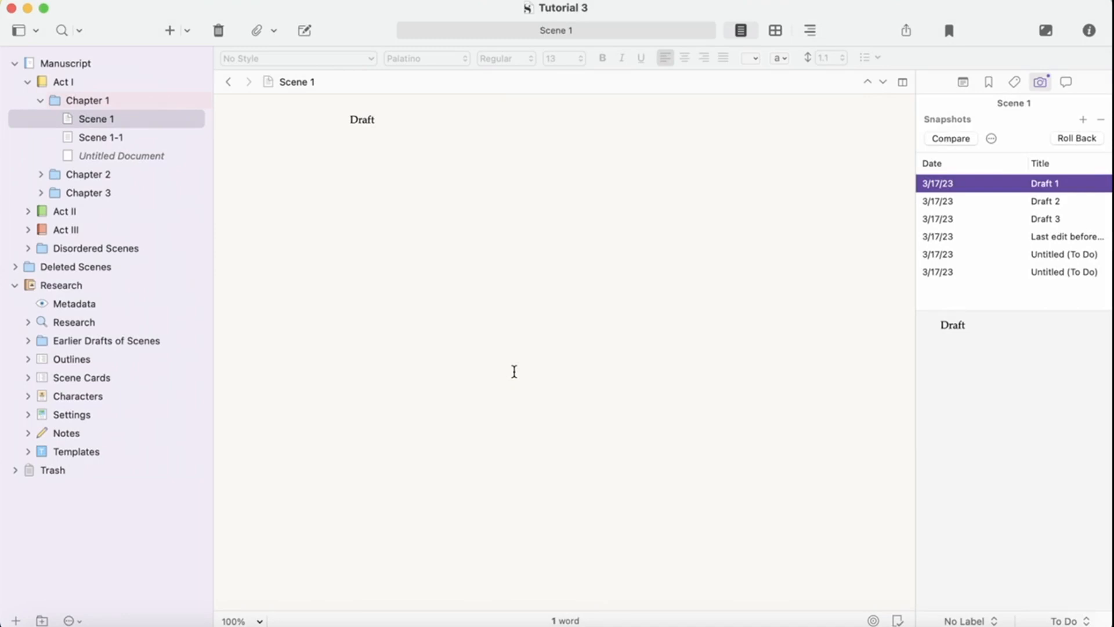
left_click(175, 124)
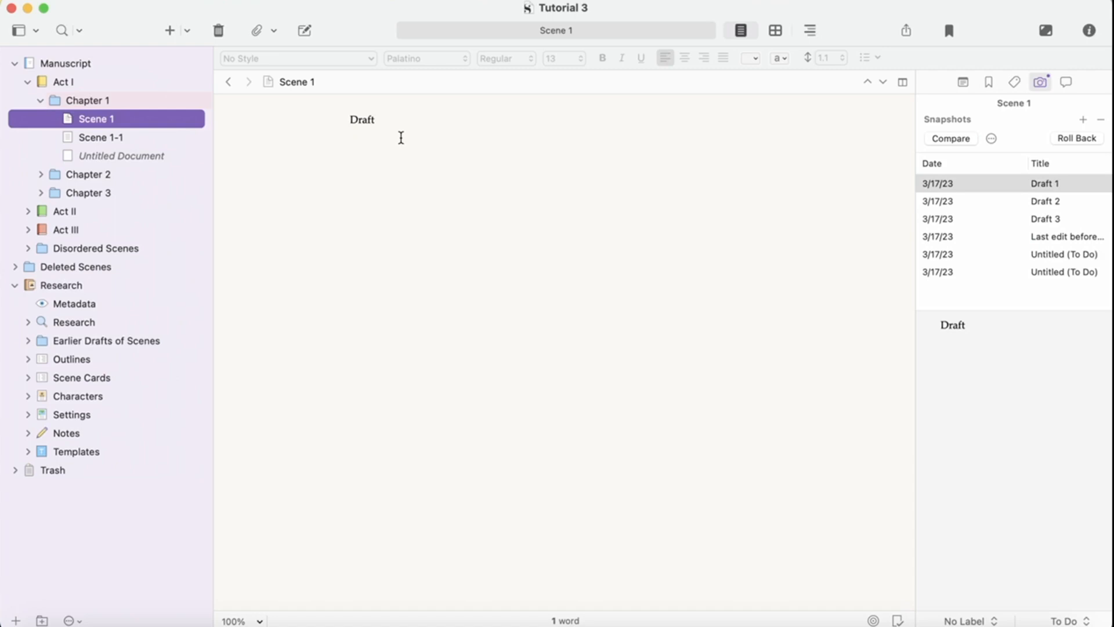
Add the Character Sketch document from the Research Characters folder as an internal bookmark of Scene 1 and look through its preview
left_click(989, 82)
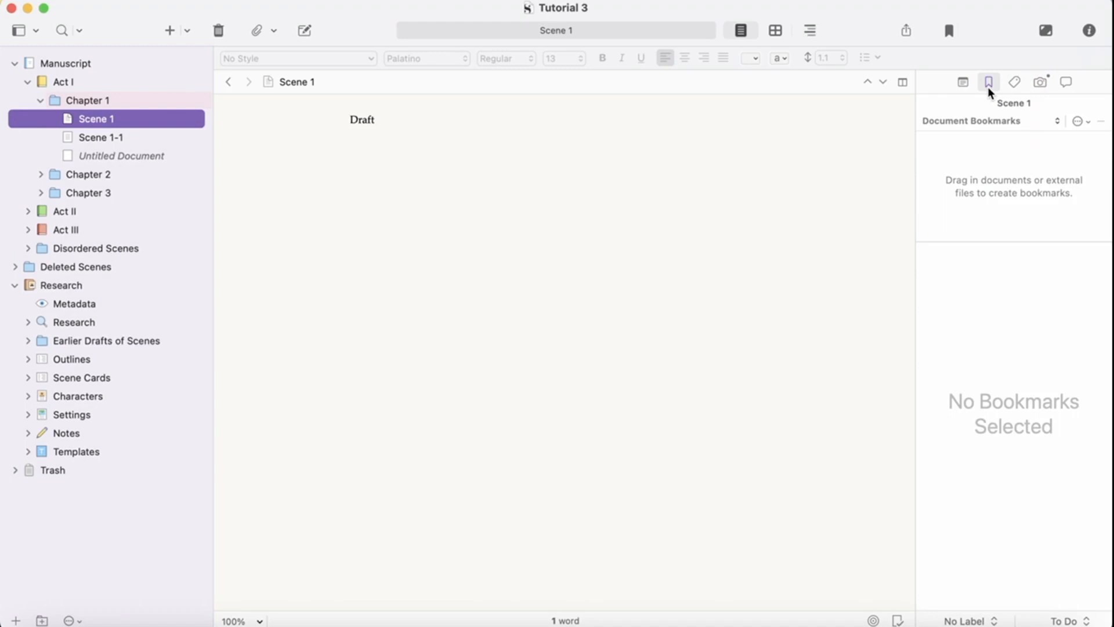
left_click(1079, 121)
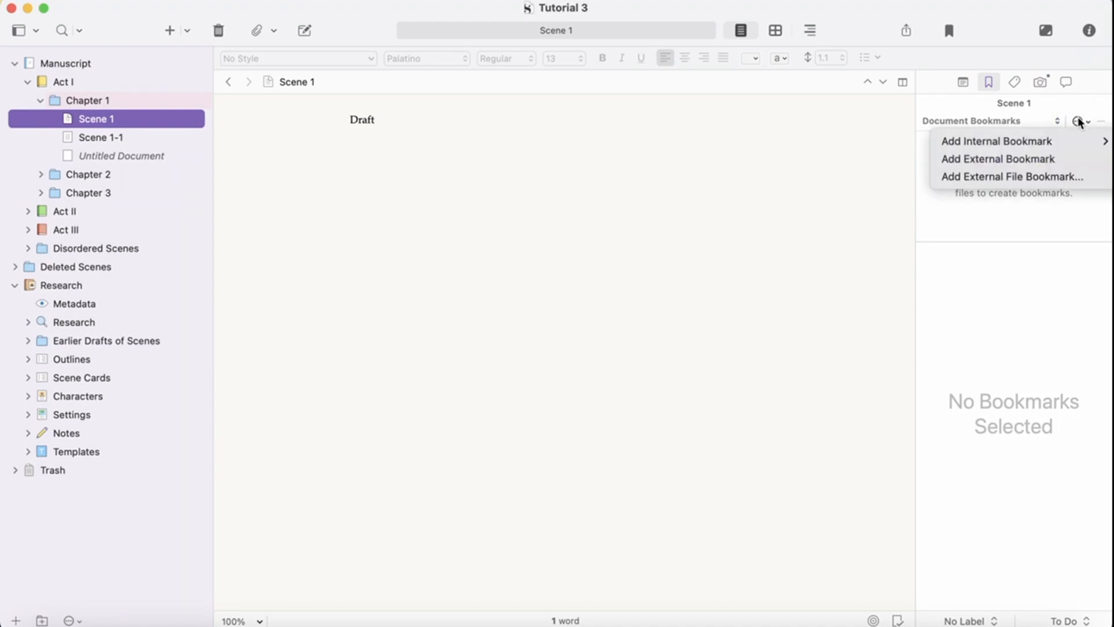
mouse_move(1036, 140)
mouse_move(887, 145)
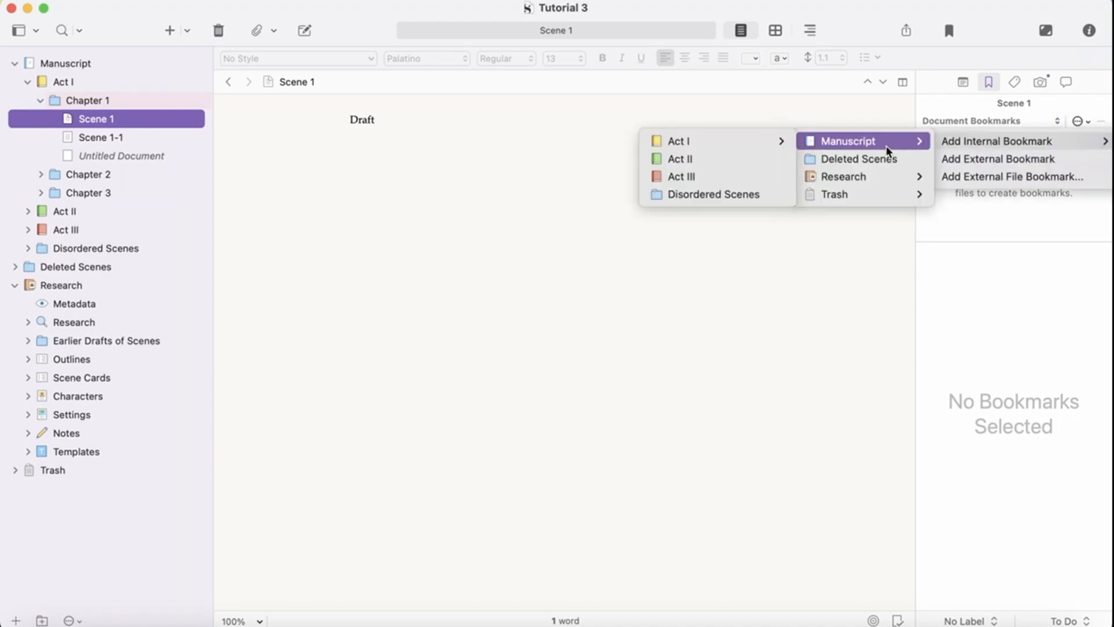
mouse_move(857, 172)
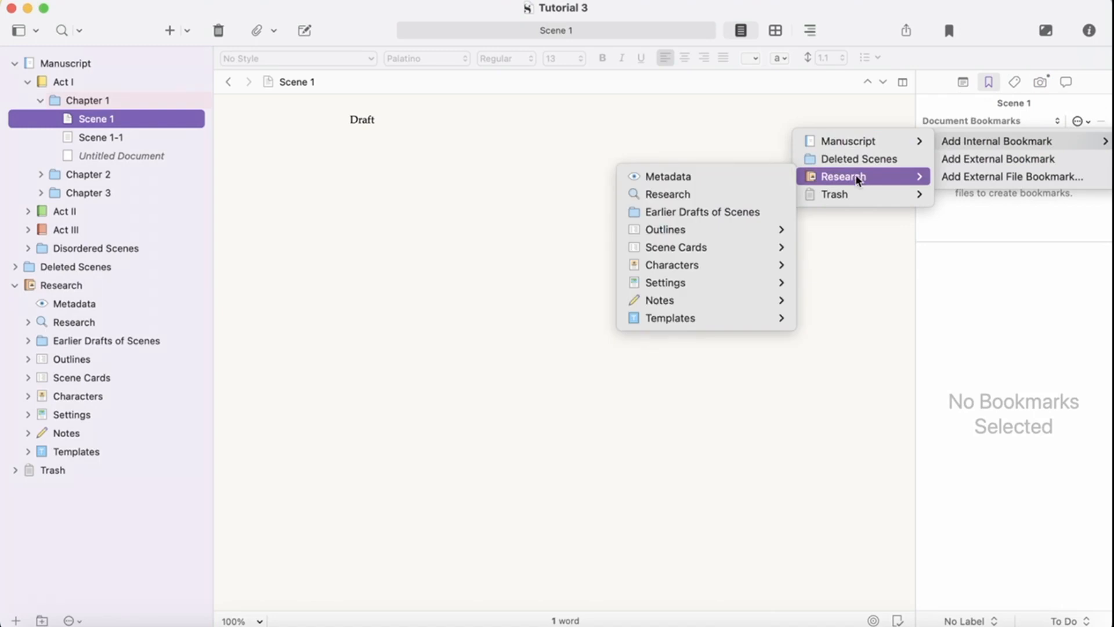
mouse_move(732, 271)
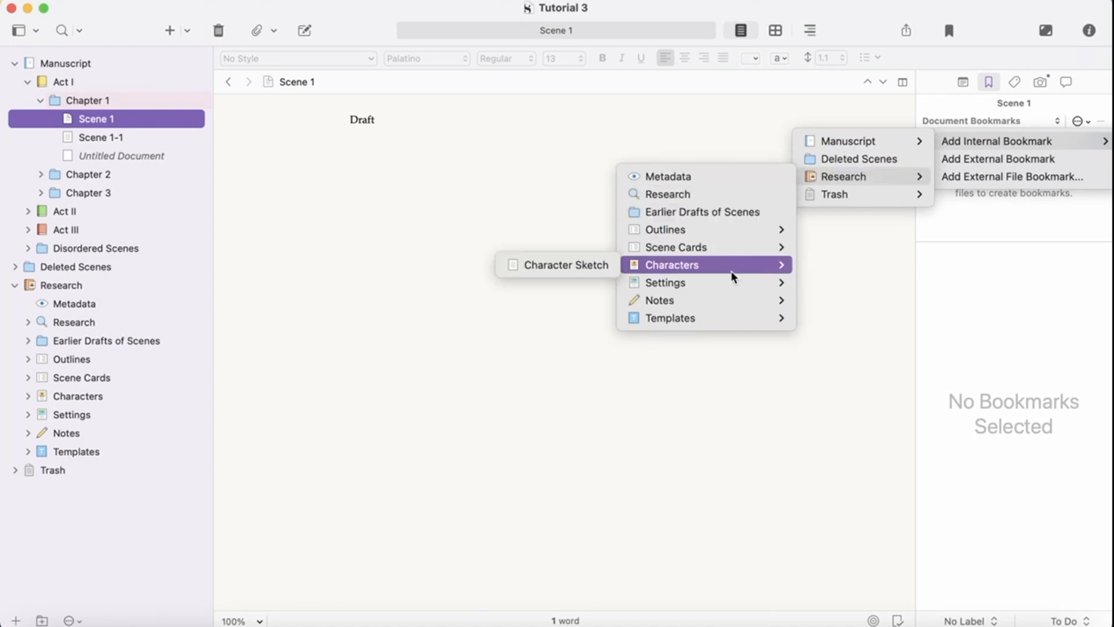
left_click(577, 265)
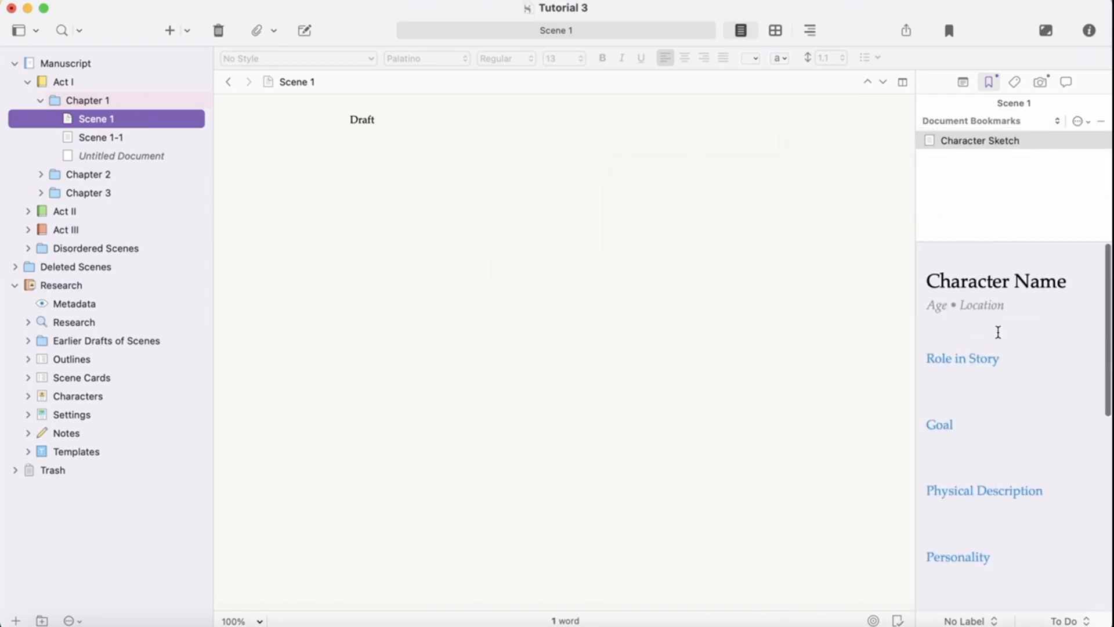
scroll(960, 402, "down", 5)
scroll(961, 402, "up", 5)
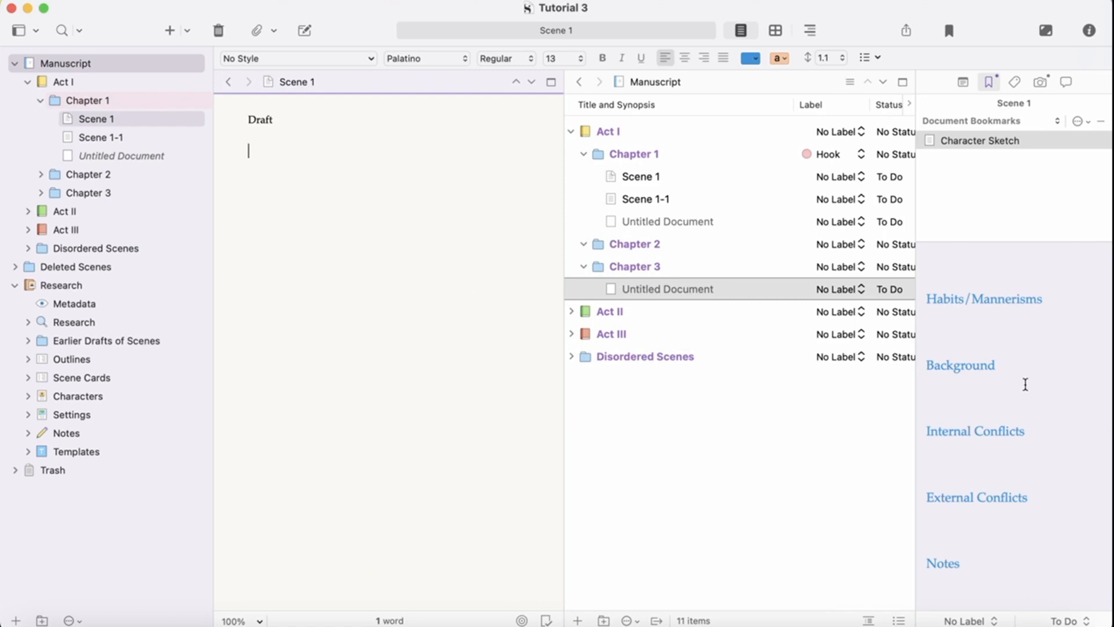
scroll(741, 419, "right", 5)
scroll(740, 419, "left", 5)
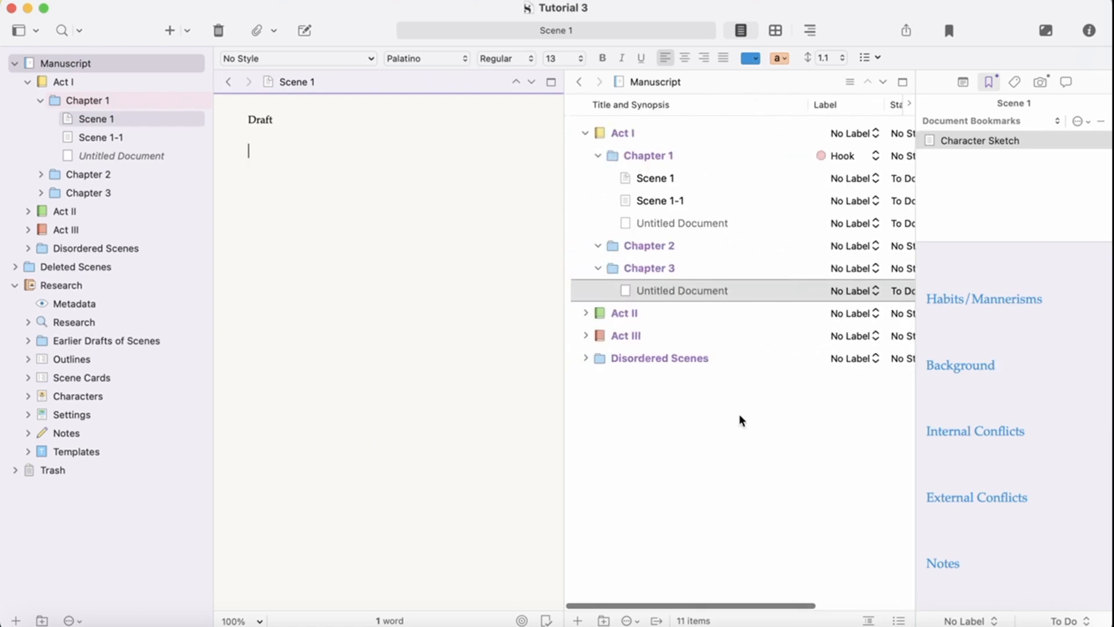
scroll(294, 234, "up", 1)
Add an external bookmark titled Cow Tweet to Scene 1 using the copied tweet URL, and show its preview
left_click(1016, 141)
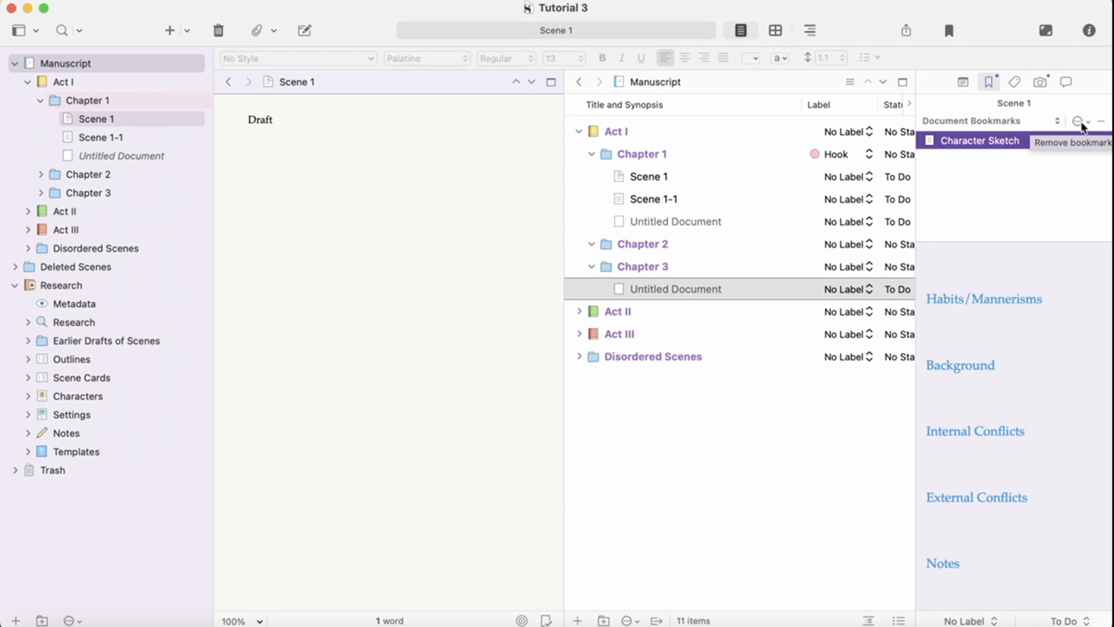
left_click(1081, 122)
left_click(1022, 155)
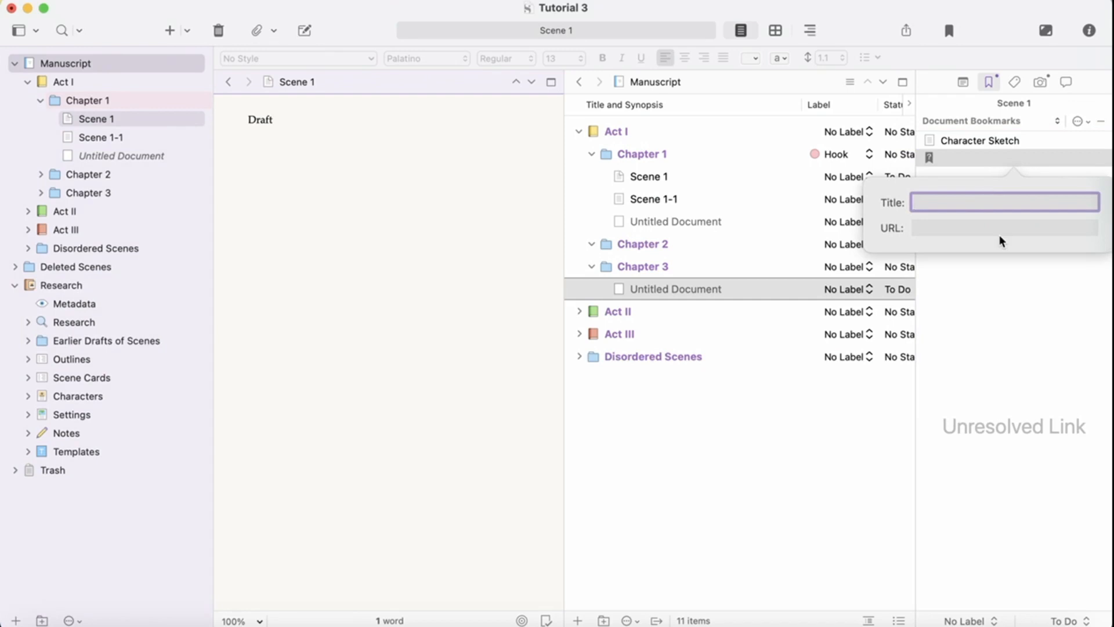
type("Cow Tweet")
left_click(960, 228)
key("super+v")
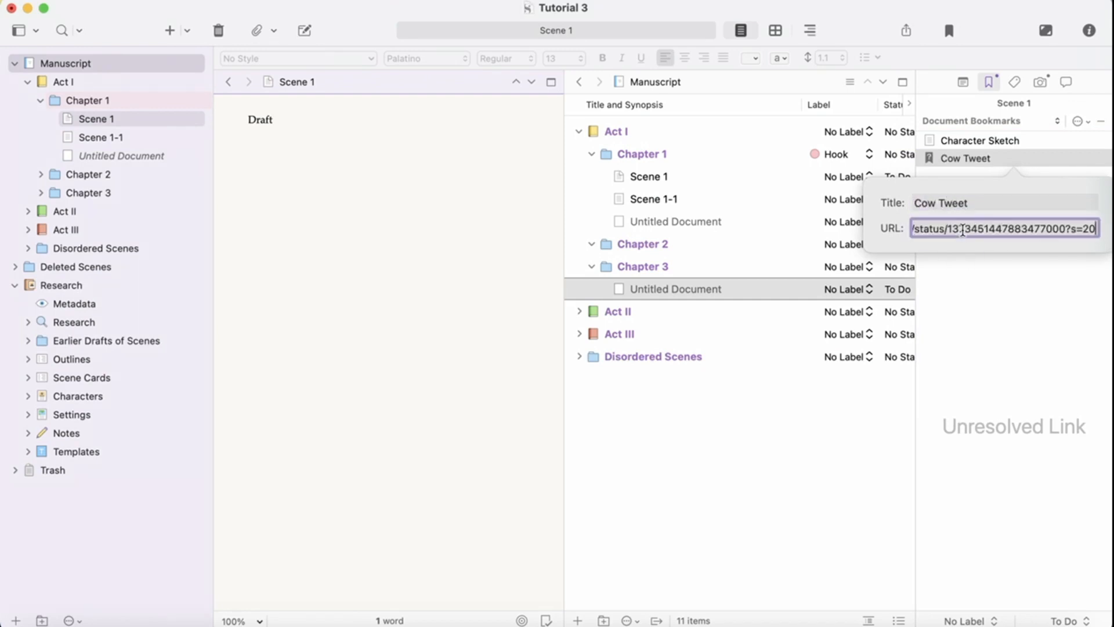
key("Return")
left_click(1104, 166)
left_click(1032, 428)
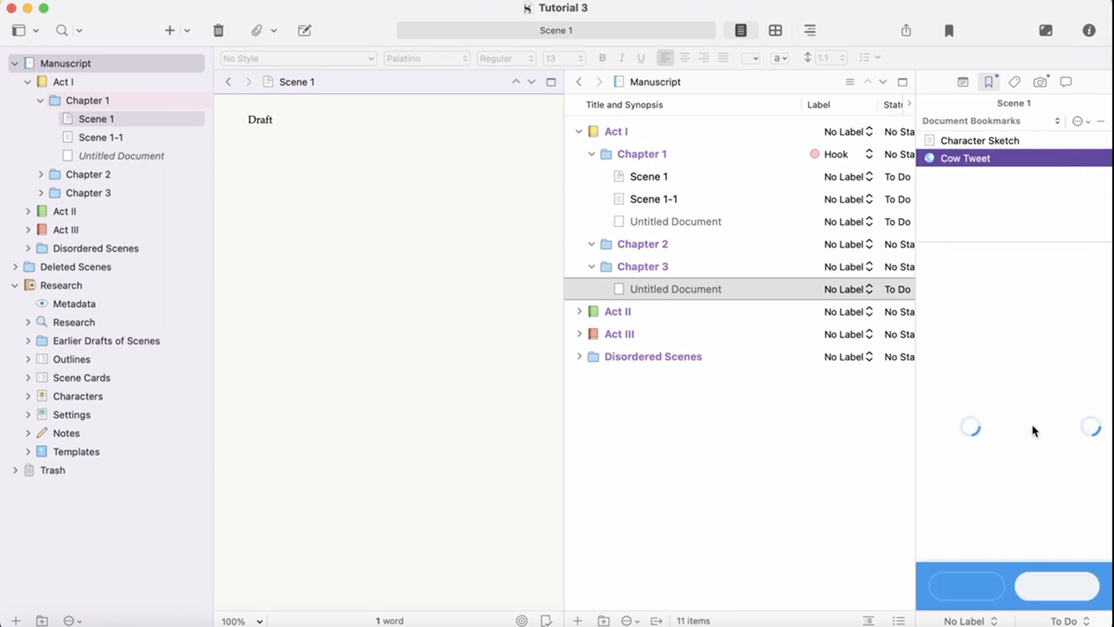